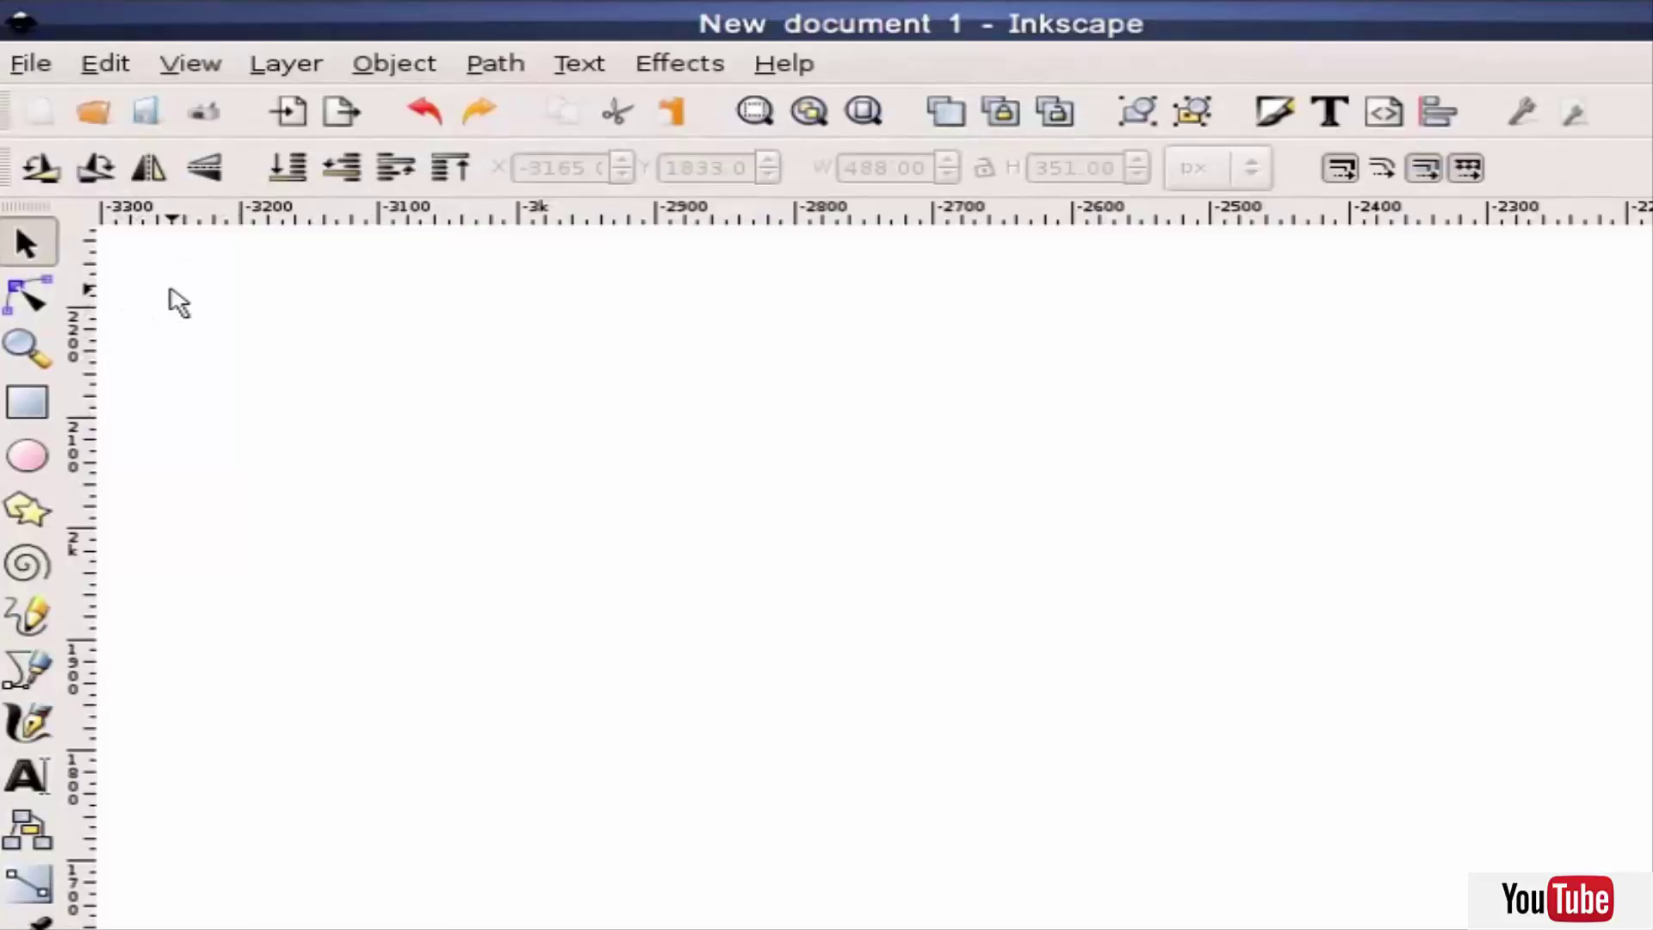
# Draw a large black rectangle about 654 × 494 px across the canvas.
pyautogui.click(27, 402)
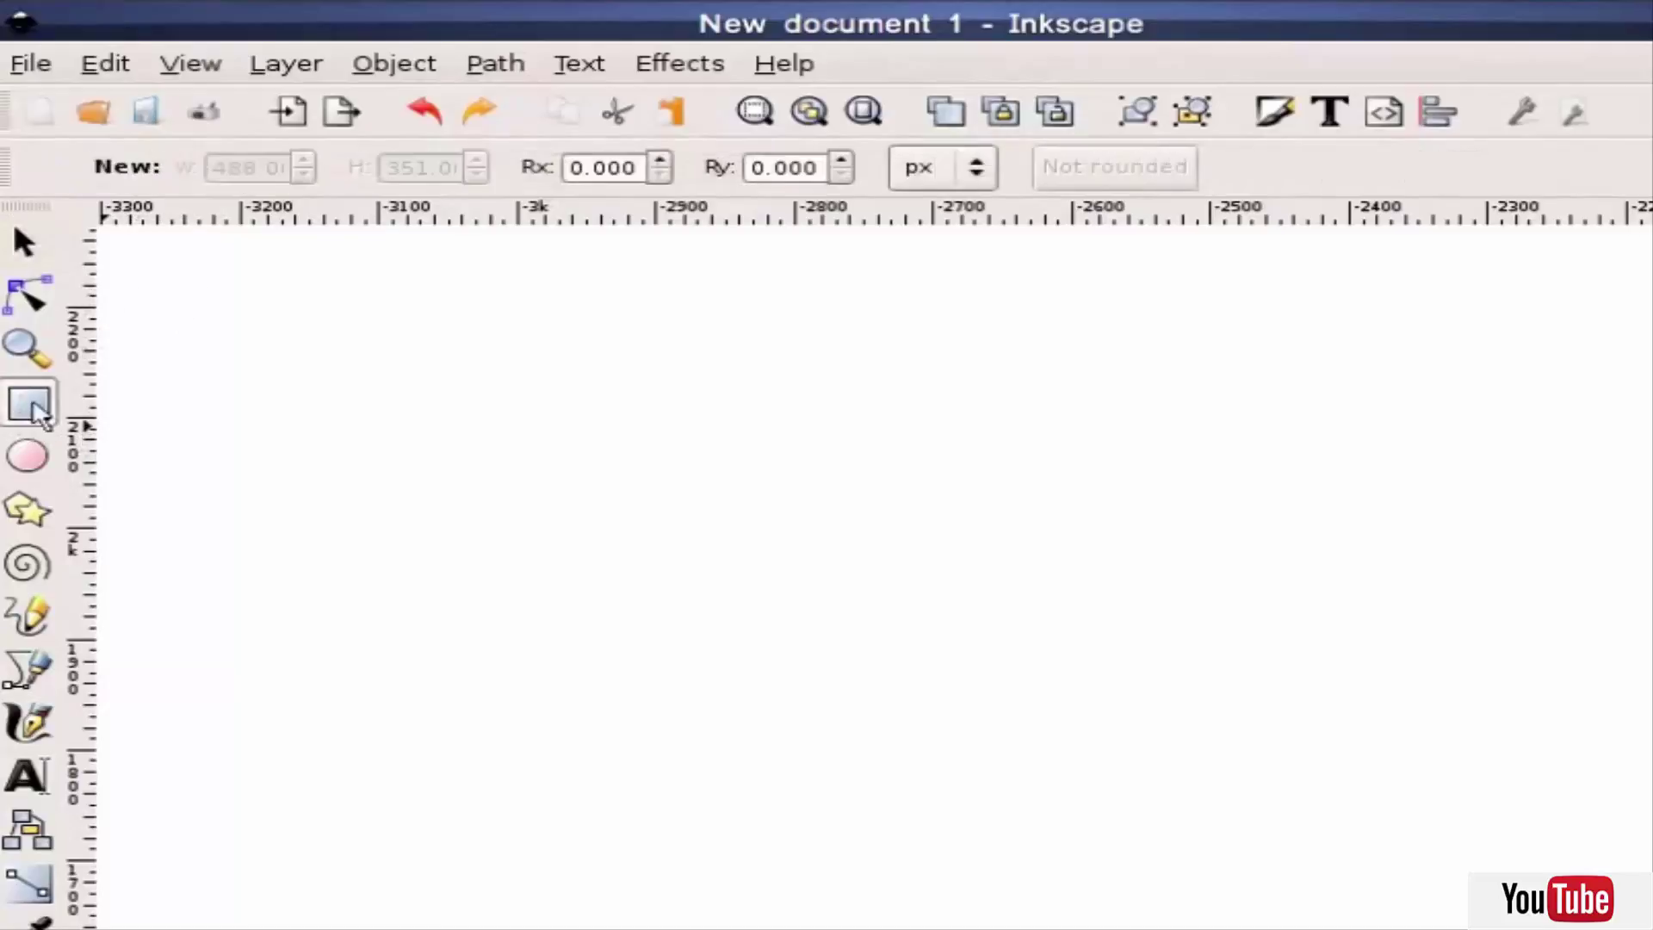
pyautogui.moveTo(106, 234)
pyautogui.mouseDown()
pyautogui.moveTo(534, 557)
pyautogui.moveTo(1016, 785)
pyautogui.mouseUp()
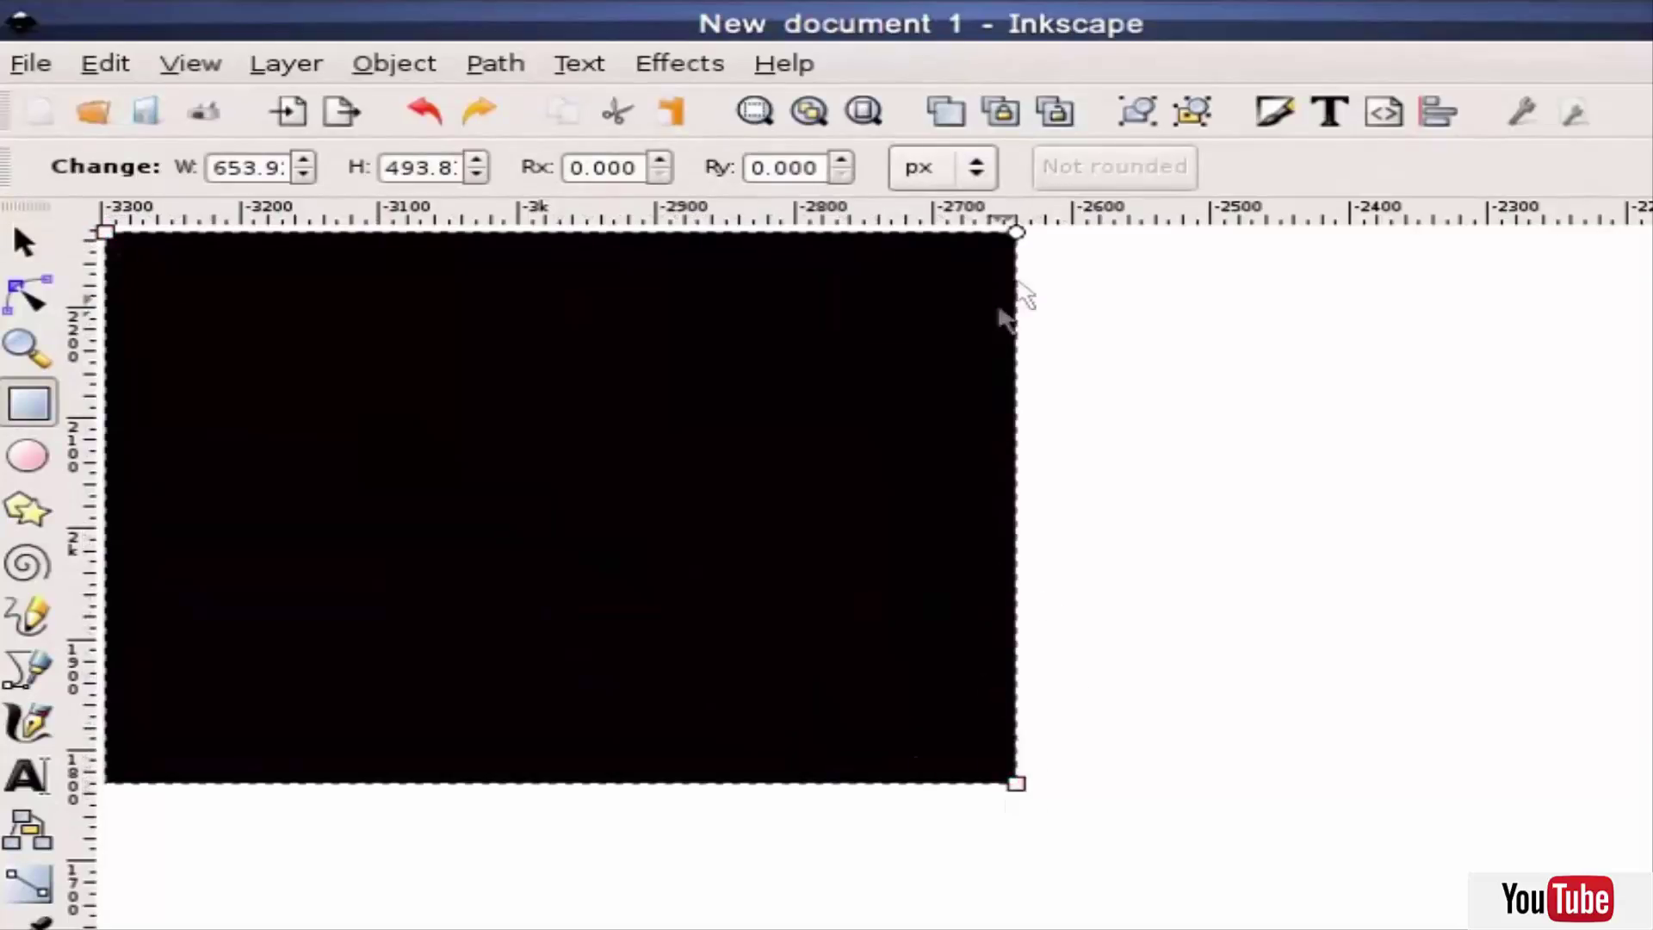
pyautogui.moveTo(1017, 232); pyautogui.dragTo(1027, 273)
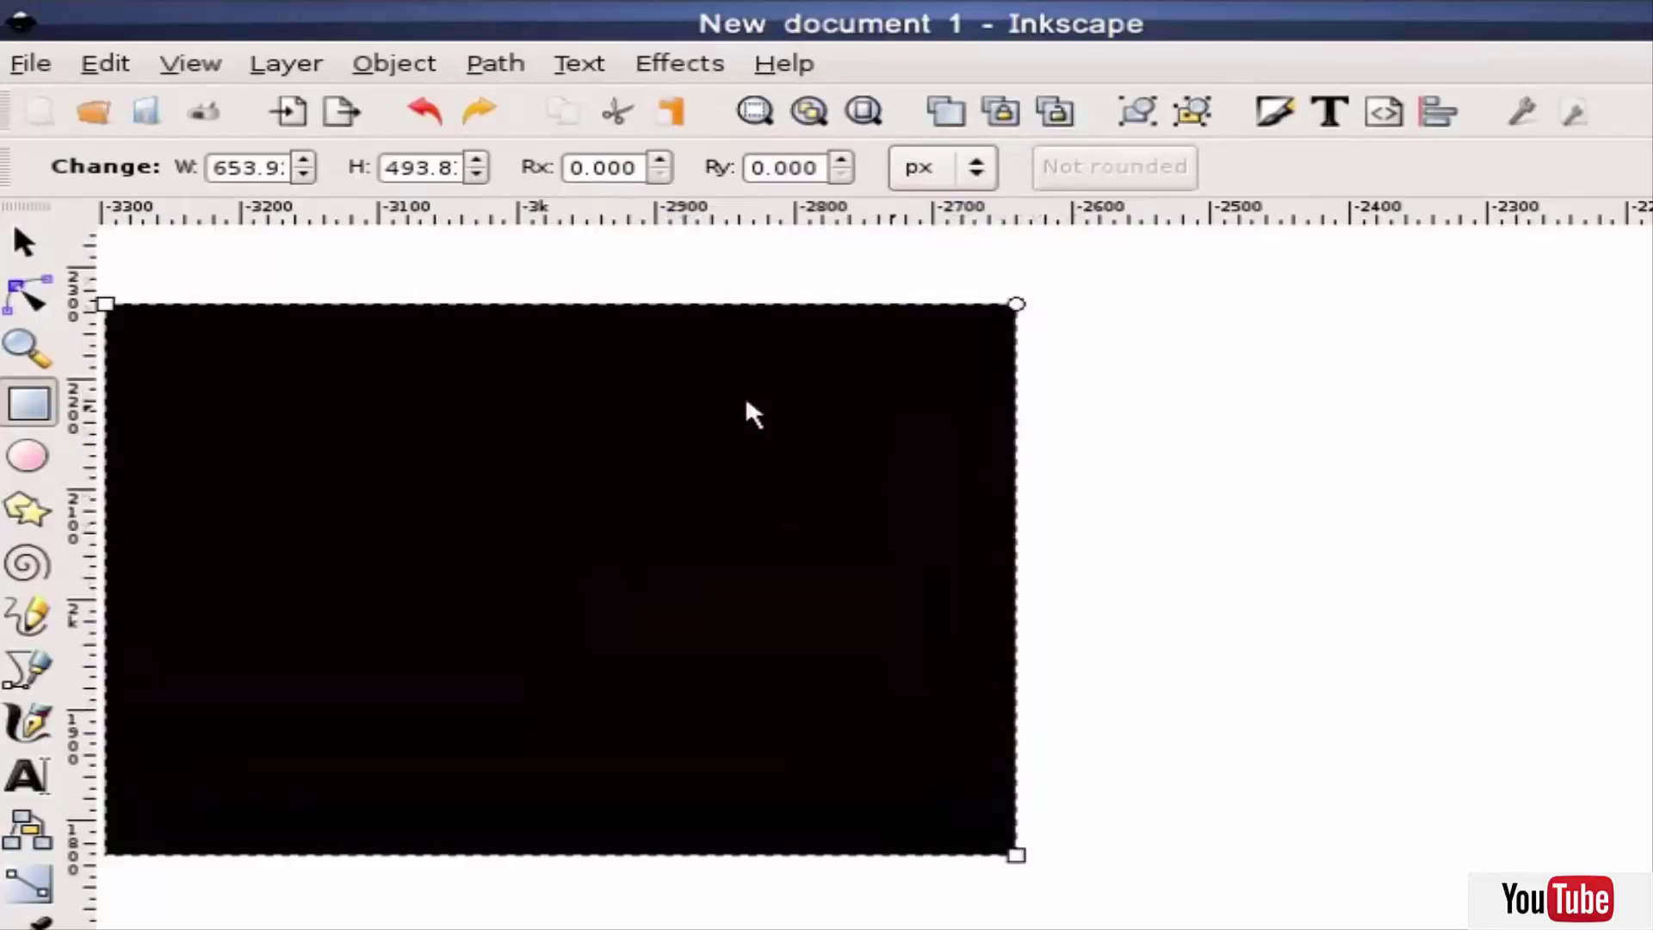
# Move the black rectangle up to the top of the canvas.
pyautogui.press('F1')
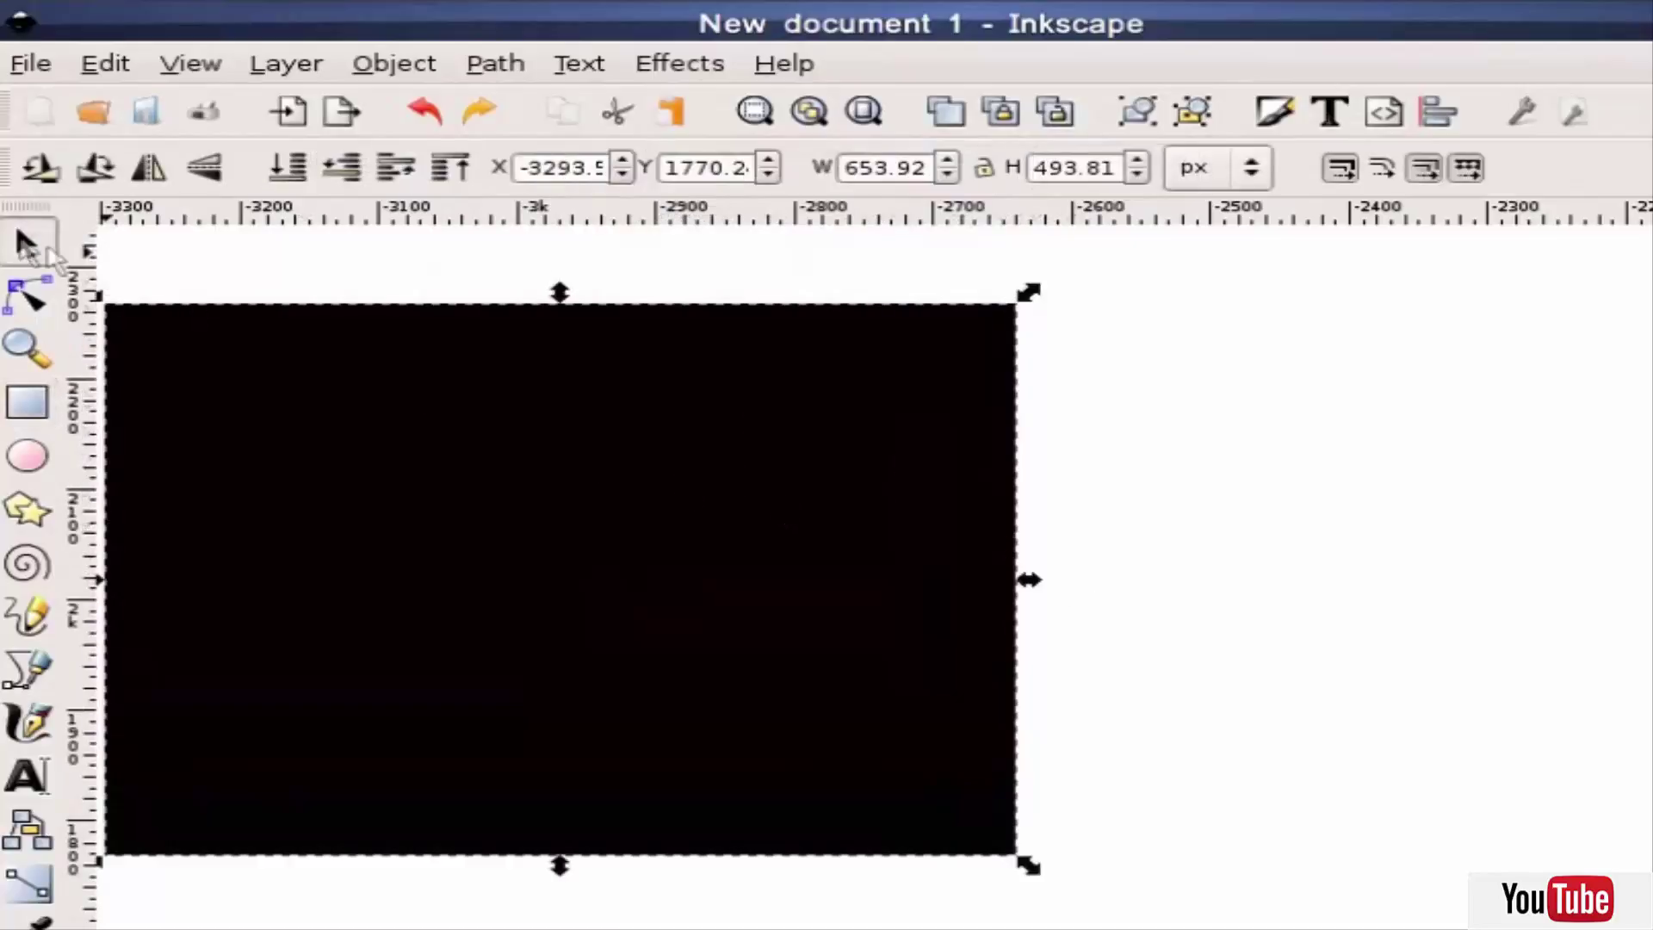
pyautogui.click(368, 450)
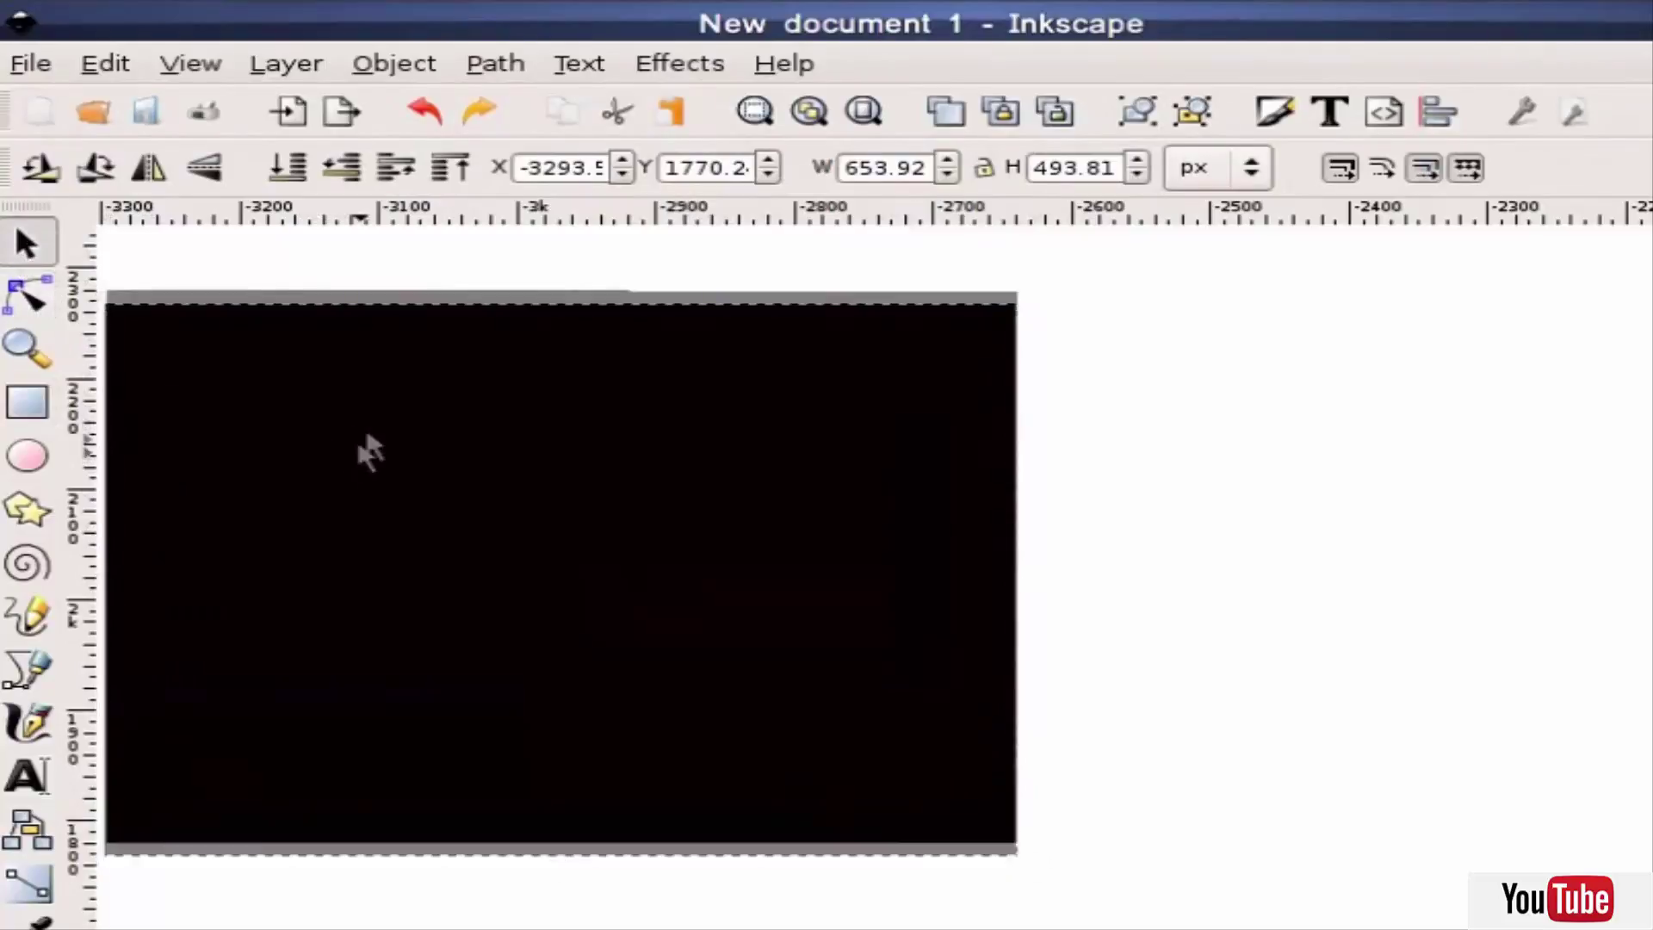
pyautogui.moveTo(367, 435); pyautogui.dragTo(356, 384)
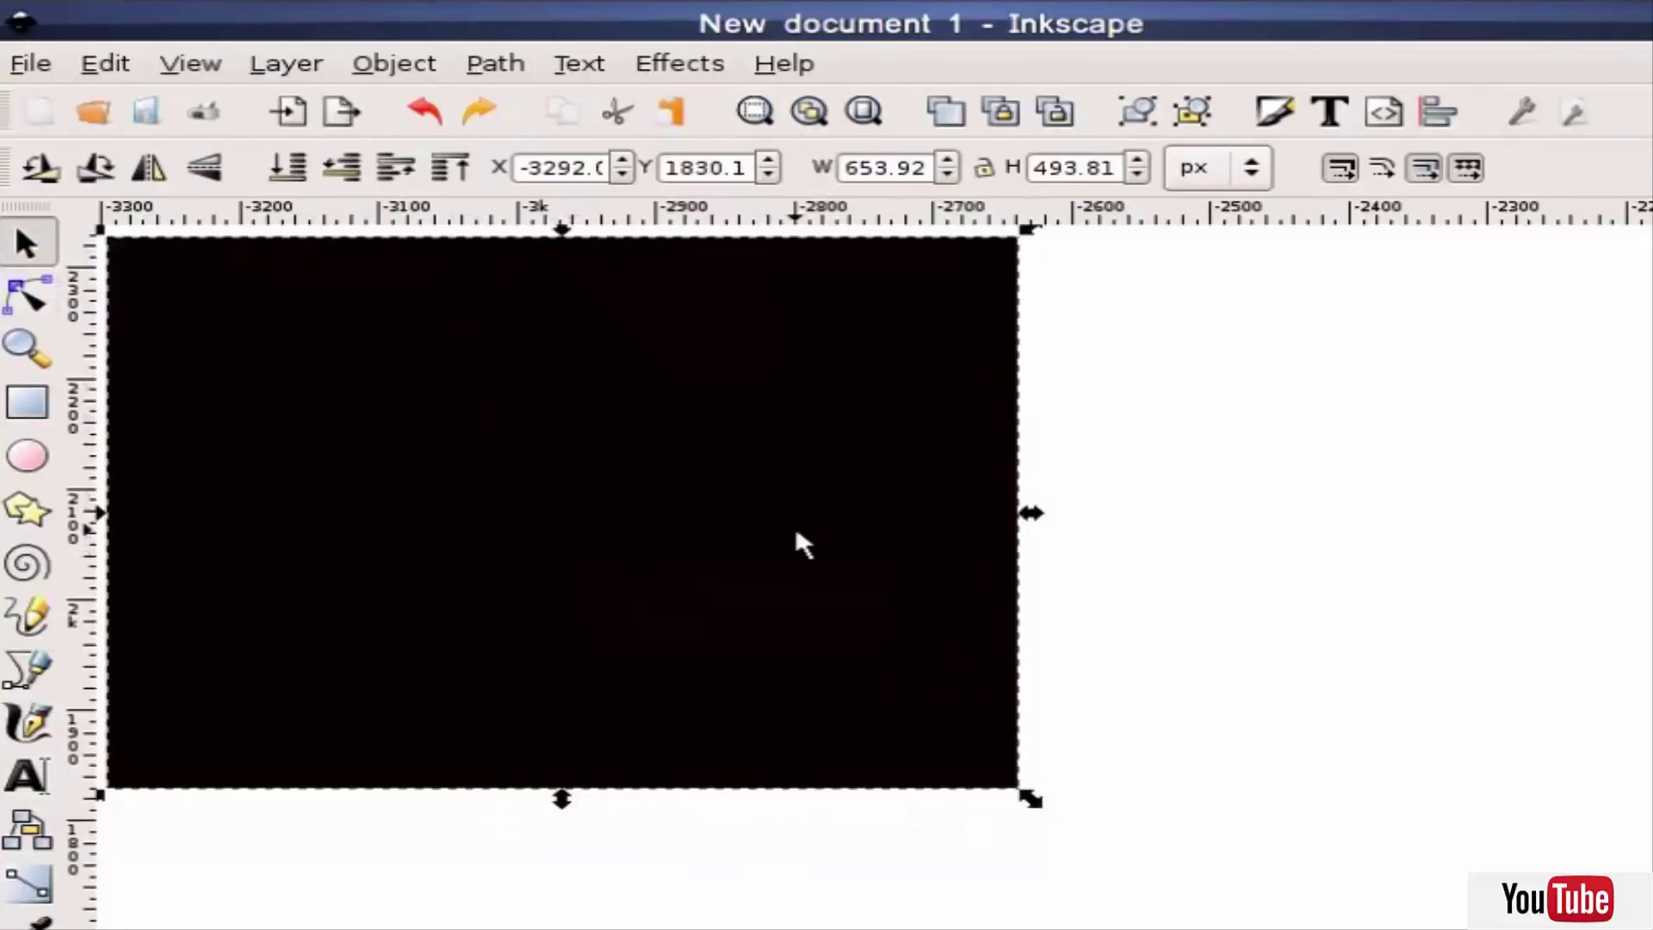
# Give the rectangle a flat navy fill of RGBA 113355ff.
pyautogui.hotkey('ctrl', 'shift', 'f')
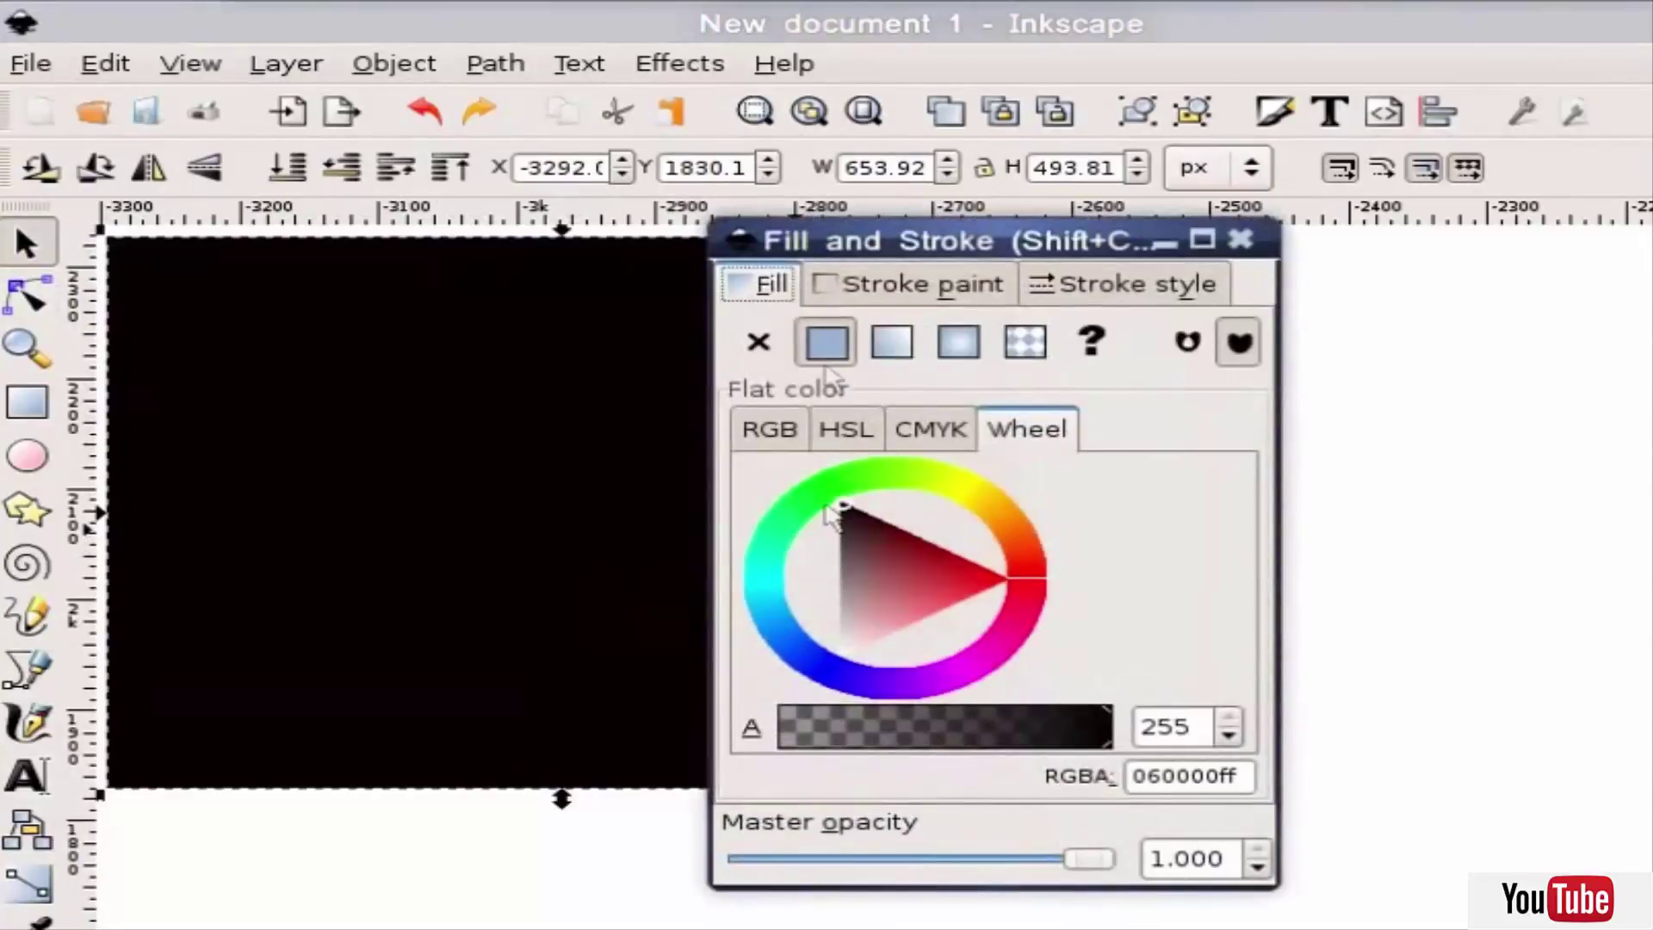
pyautogui.moveTo(901, 241)
pyautogui.mouseDown()
pyautogui.moveTo(689, 231)
pyautogui.moveTo(1046, 281)
pyautogui.mouseUp()
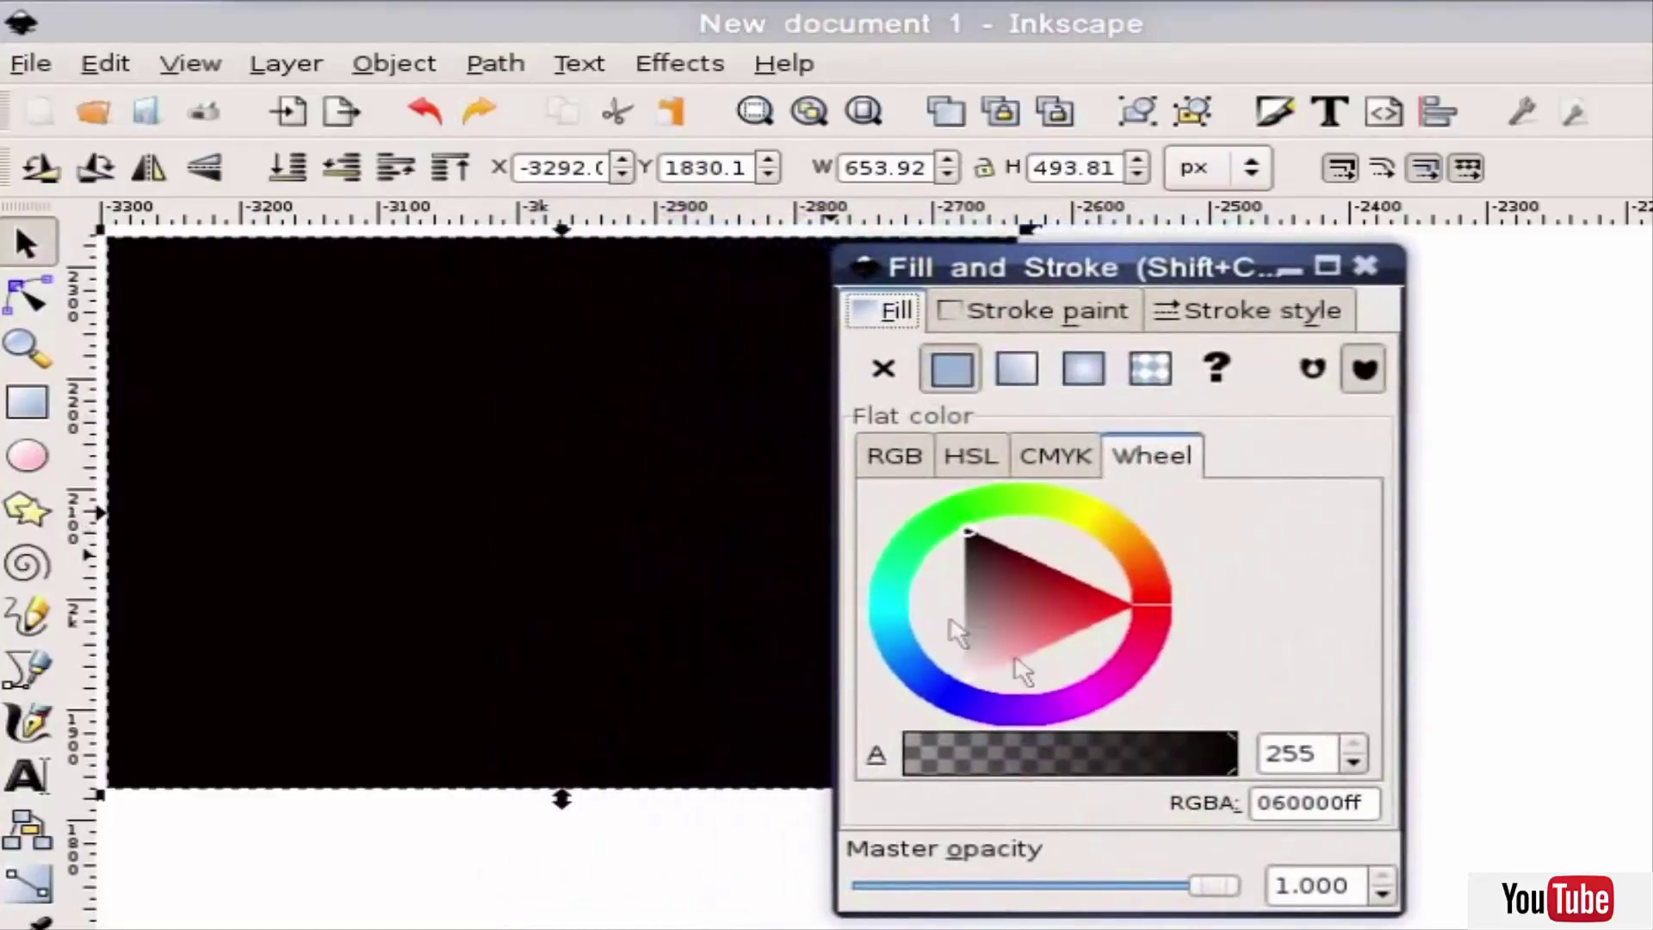
pyautogui.moveTo(999, 596)
pyautogui.mouseDown()
pyautogui.moveTo(1072, 604)
pyautogui.moveTo(1014, 579)
pyautogui.moveTo(1035, 596)
pyautogui.mouseUp()
pyautogui.moveTo(1372, 805); pyautogui.dragTo(1229, 804)
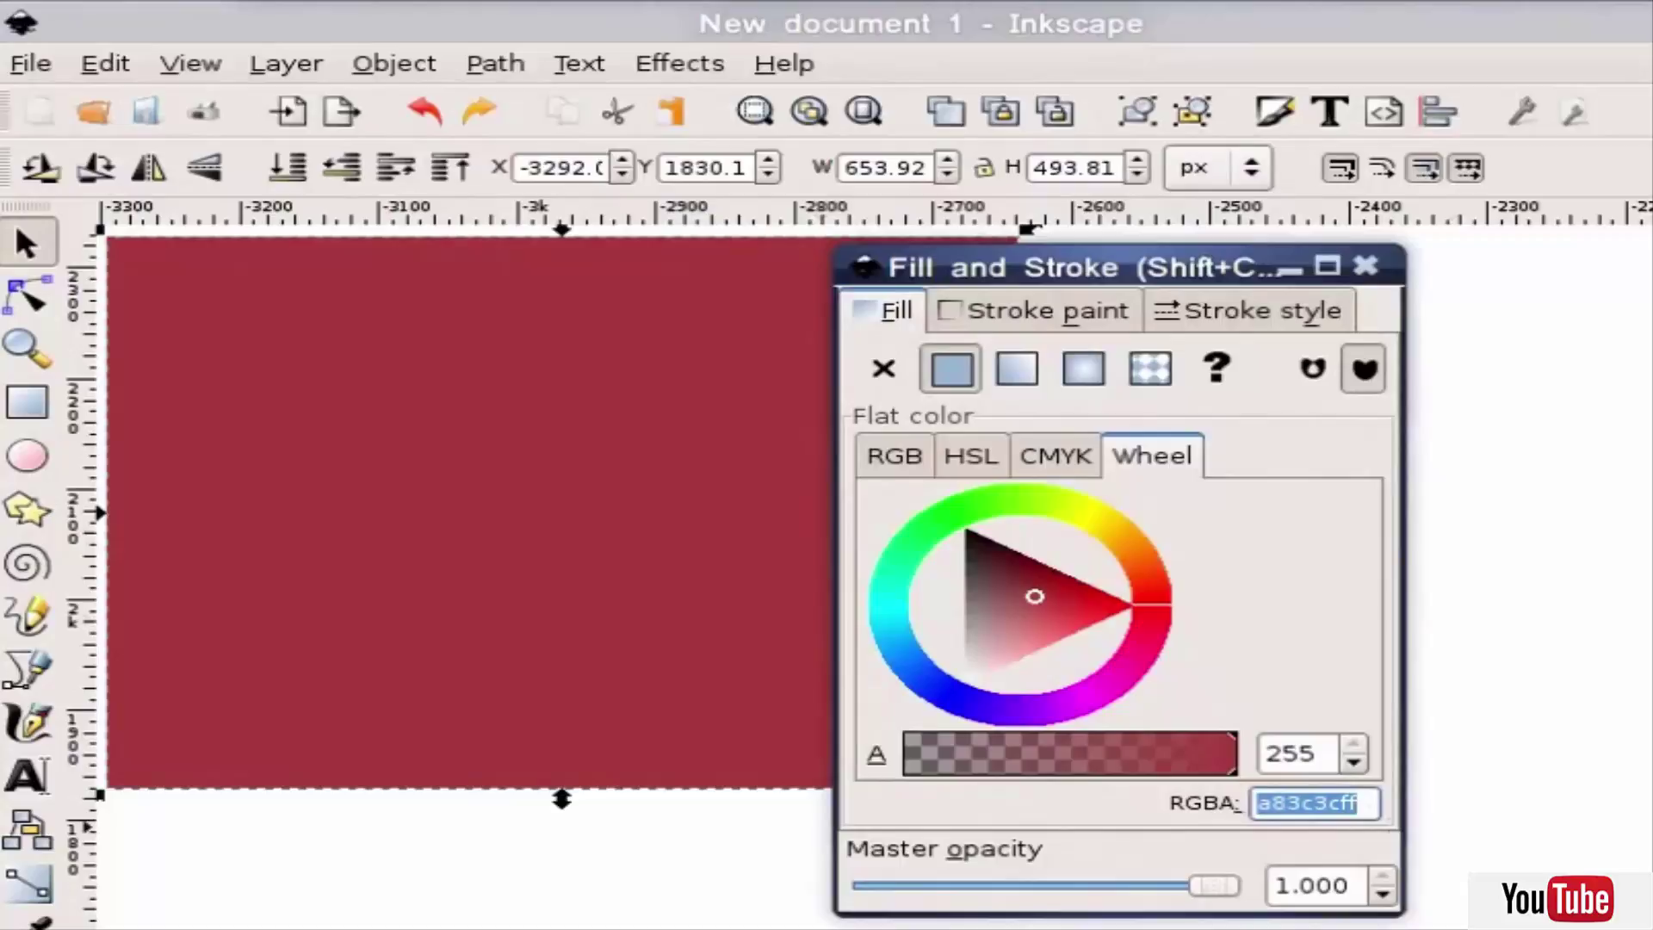
pyautogui.write('113355')
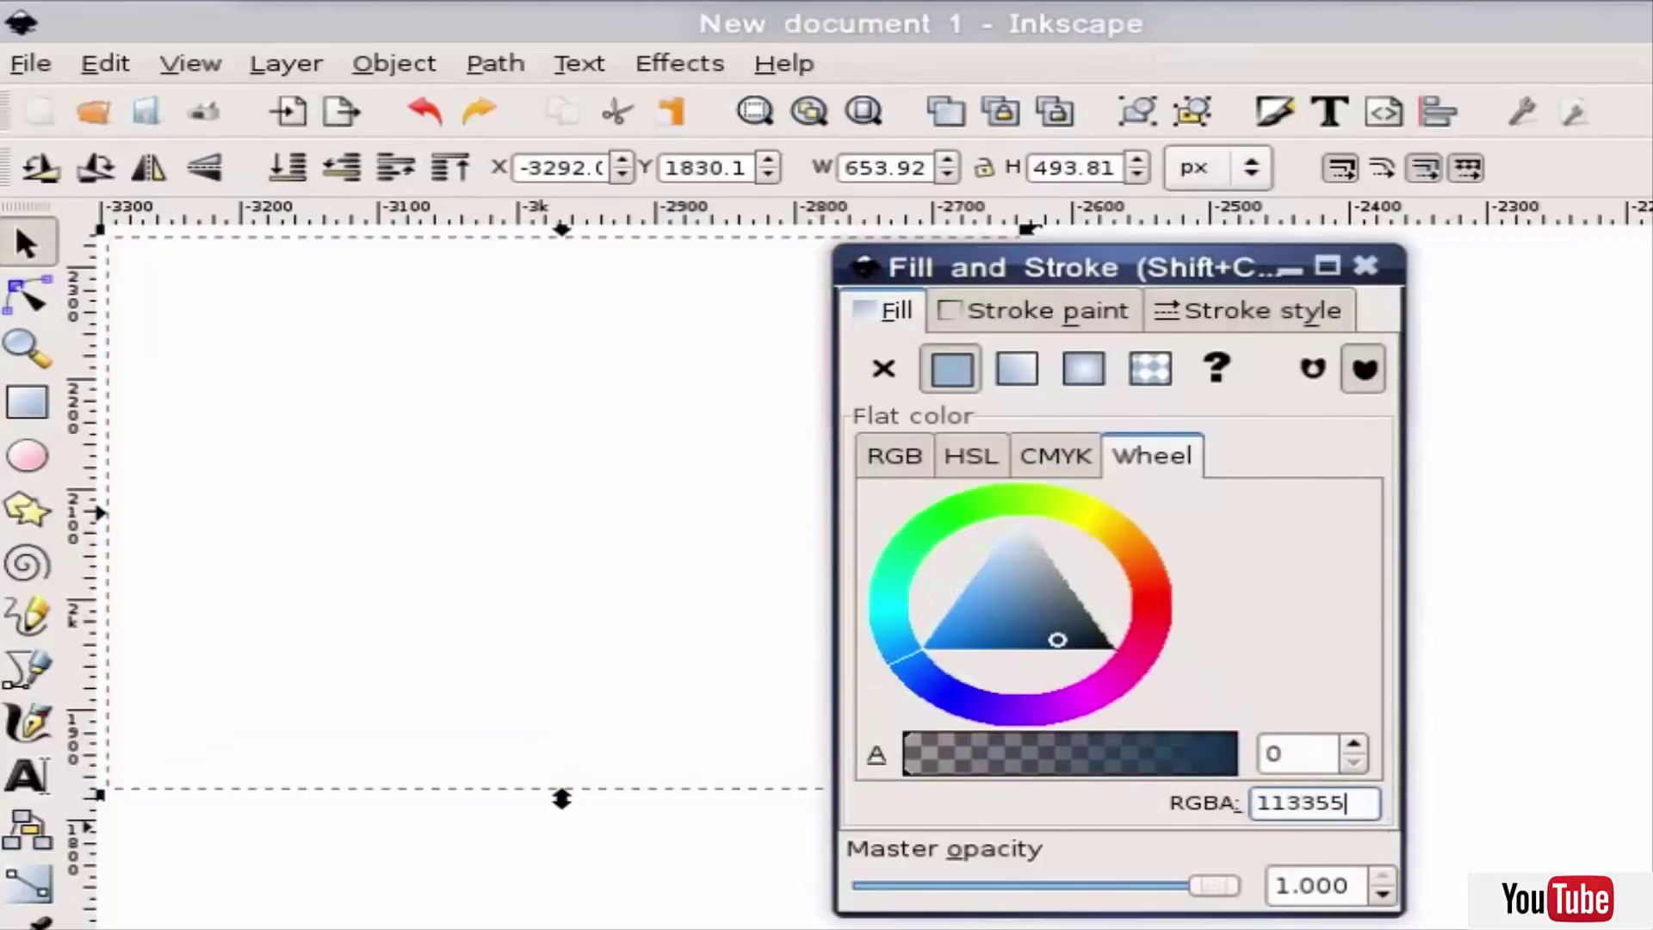
pyautogui.write('ff')
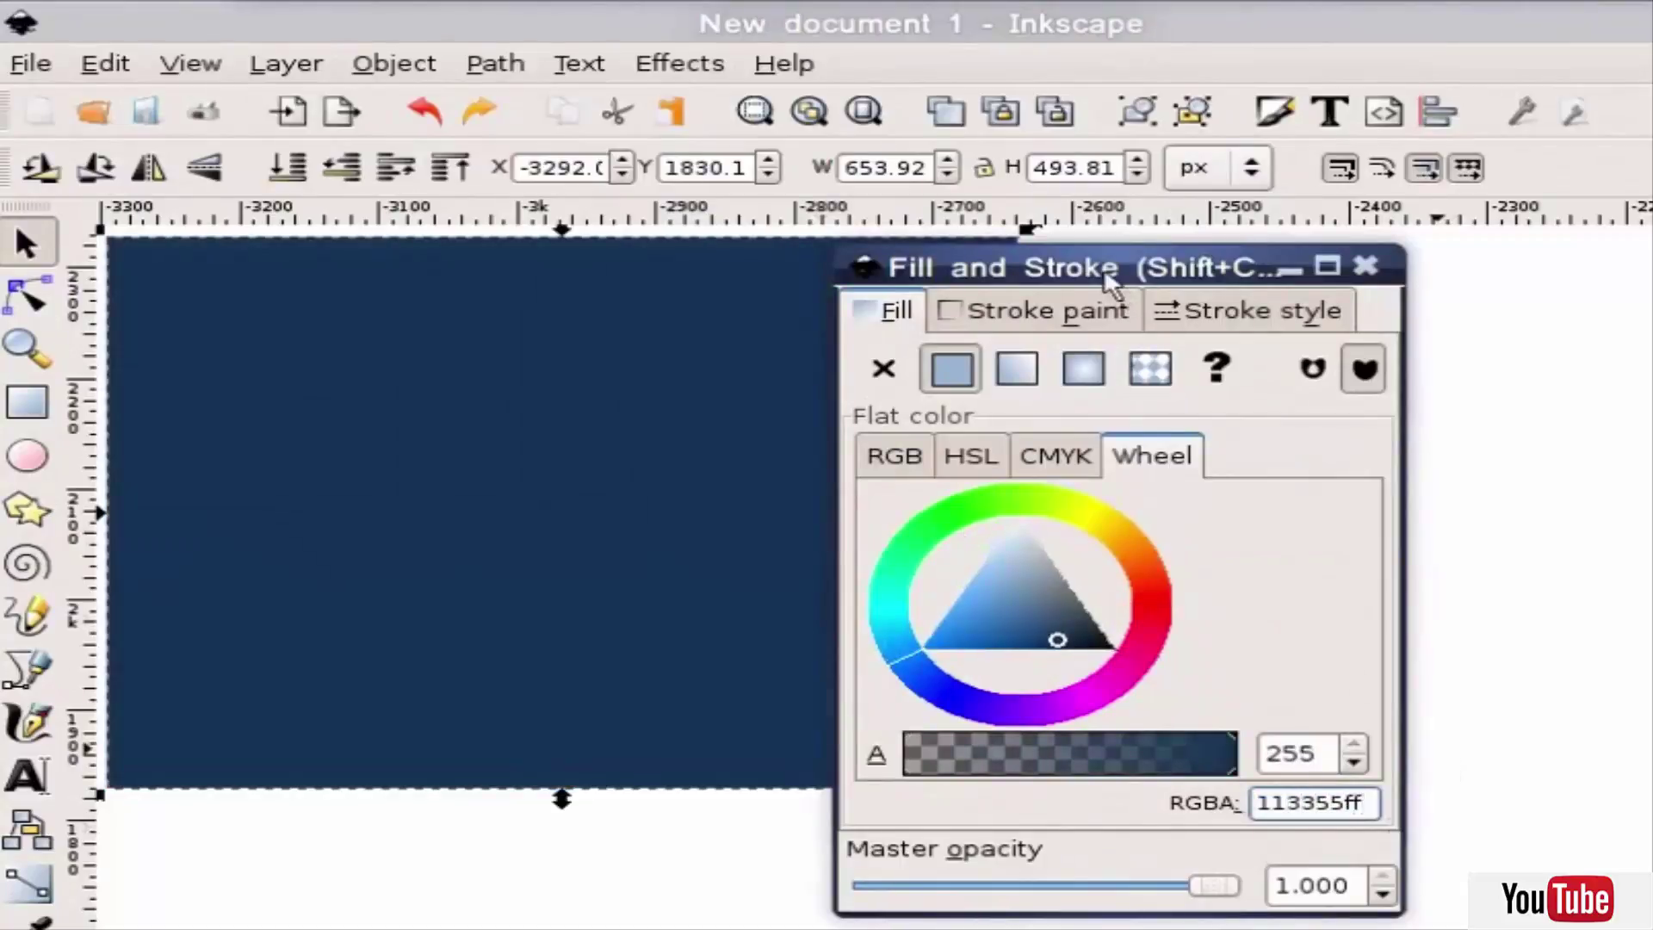
pyautogui.moveTo(1103, 267)
pyautogui.mouseDown()
pyautogui.moveTo(1009, 283)
pyautogui.moveTo(1039, 290)
pyautogui.mouseUp()
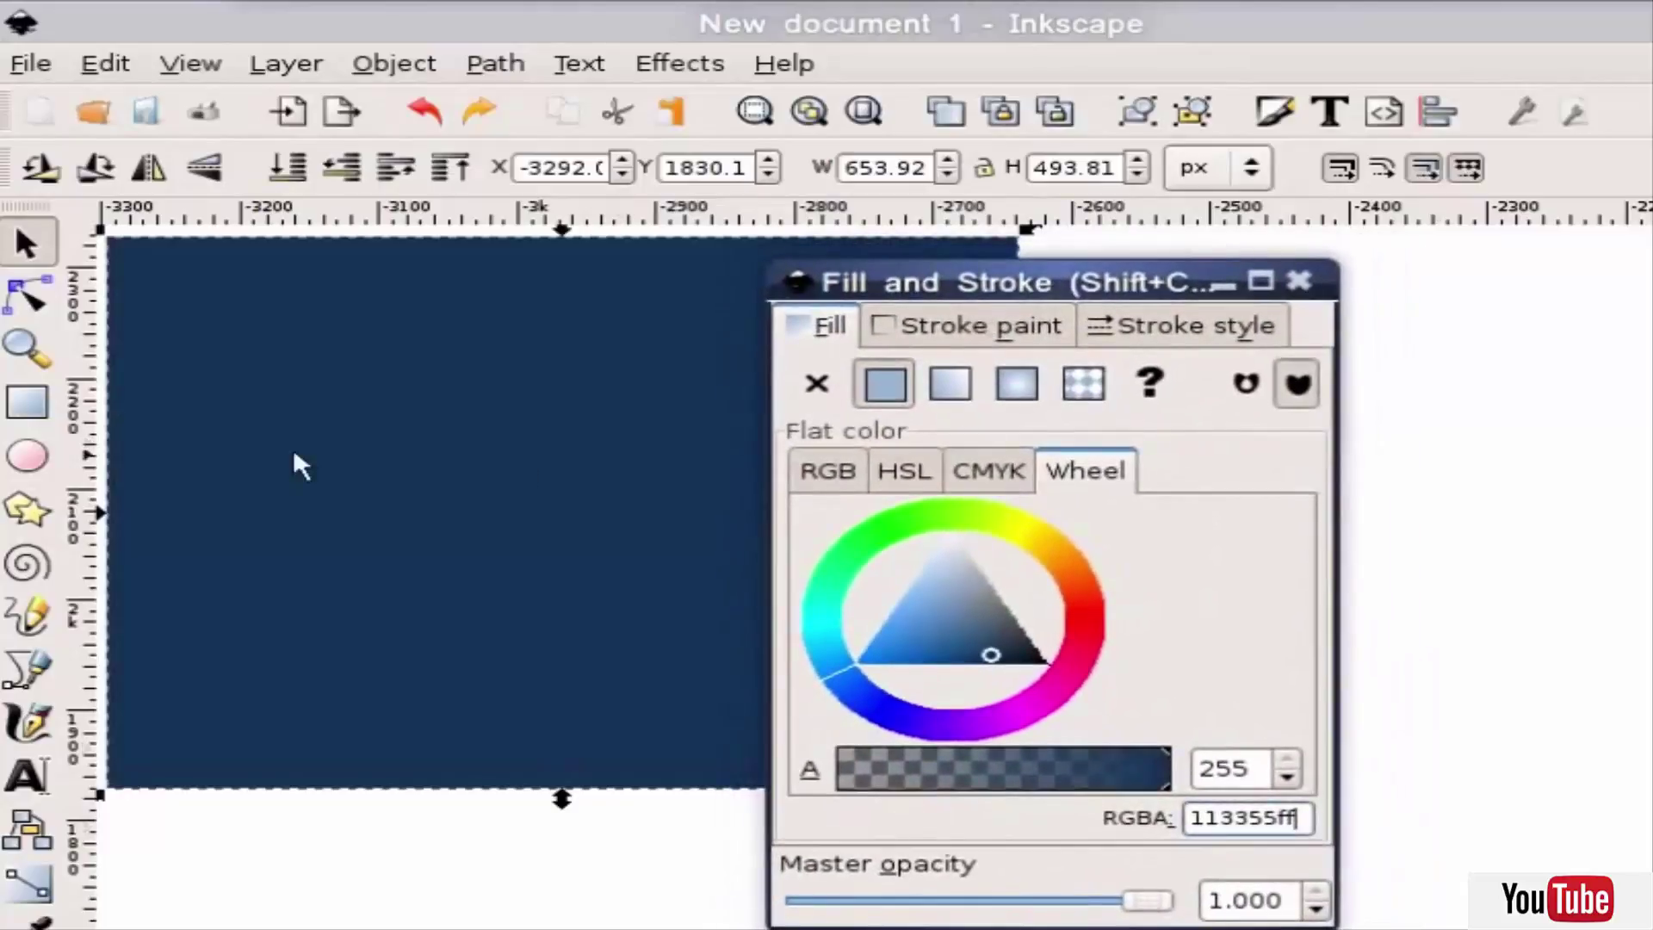
# Draw a small circle just below the navy rectangle with the Ellipse tool.
pyautogui.click(30, 459)
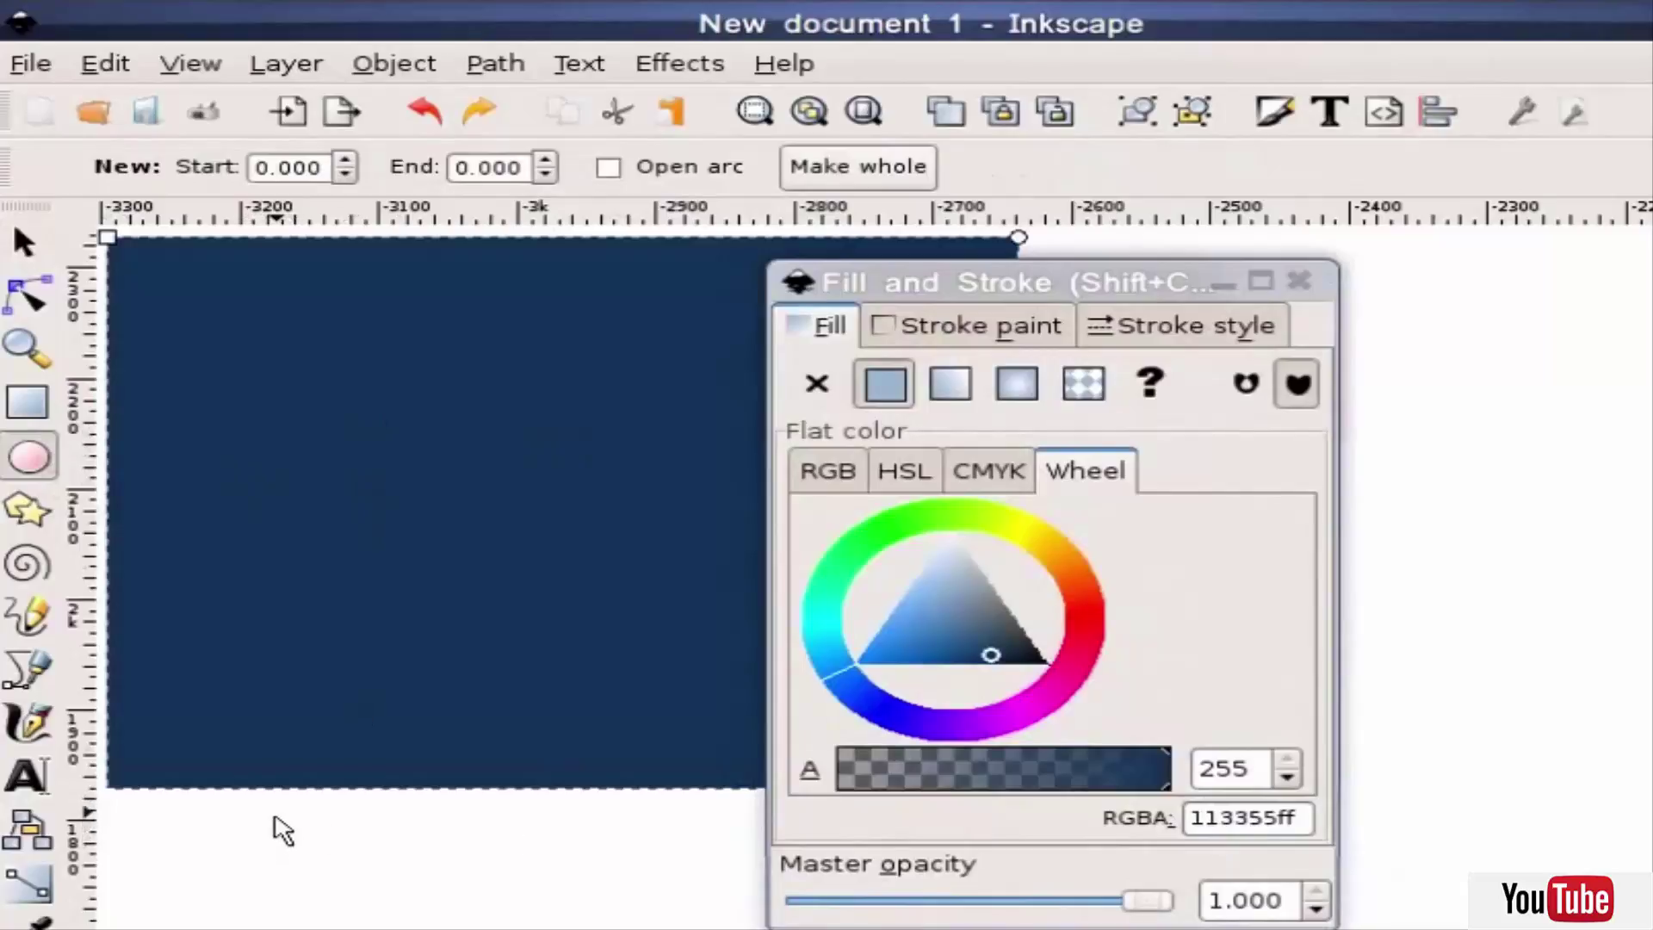
pyautogui.moveTo(294, 831)
pyautogui.mouseDown()
pyautogui.moveTo(454, 886)
pyautogui.moveTo(565, 878)
pyautogui.moveTo(365, 904)
pyautogui.moveTo(489, 913)
pyautogui.moveTo(431, 871)
pyautogui.moveTo(388, 896)
pyautogui.moveTo(465, 896)
pyautogui.moveTo(380, 861)
pyautogui.moveTo(354, 889)
pyautogui.moveTo(448, 929)
pyautogui.mouseUp()
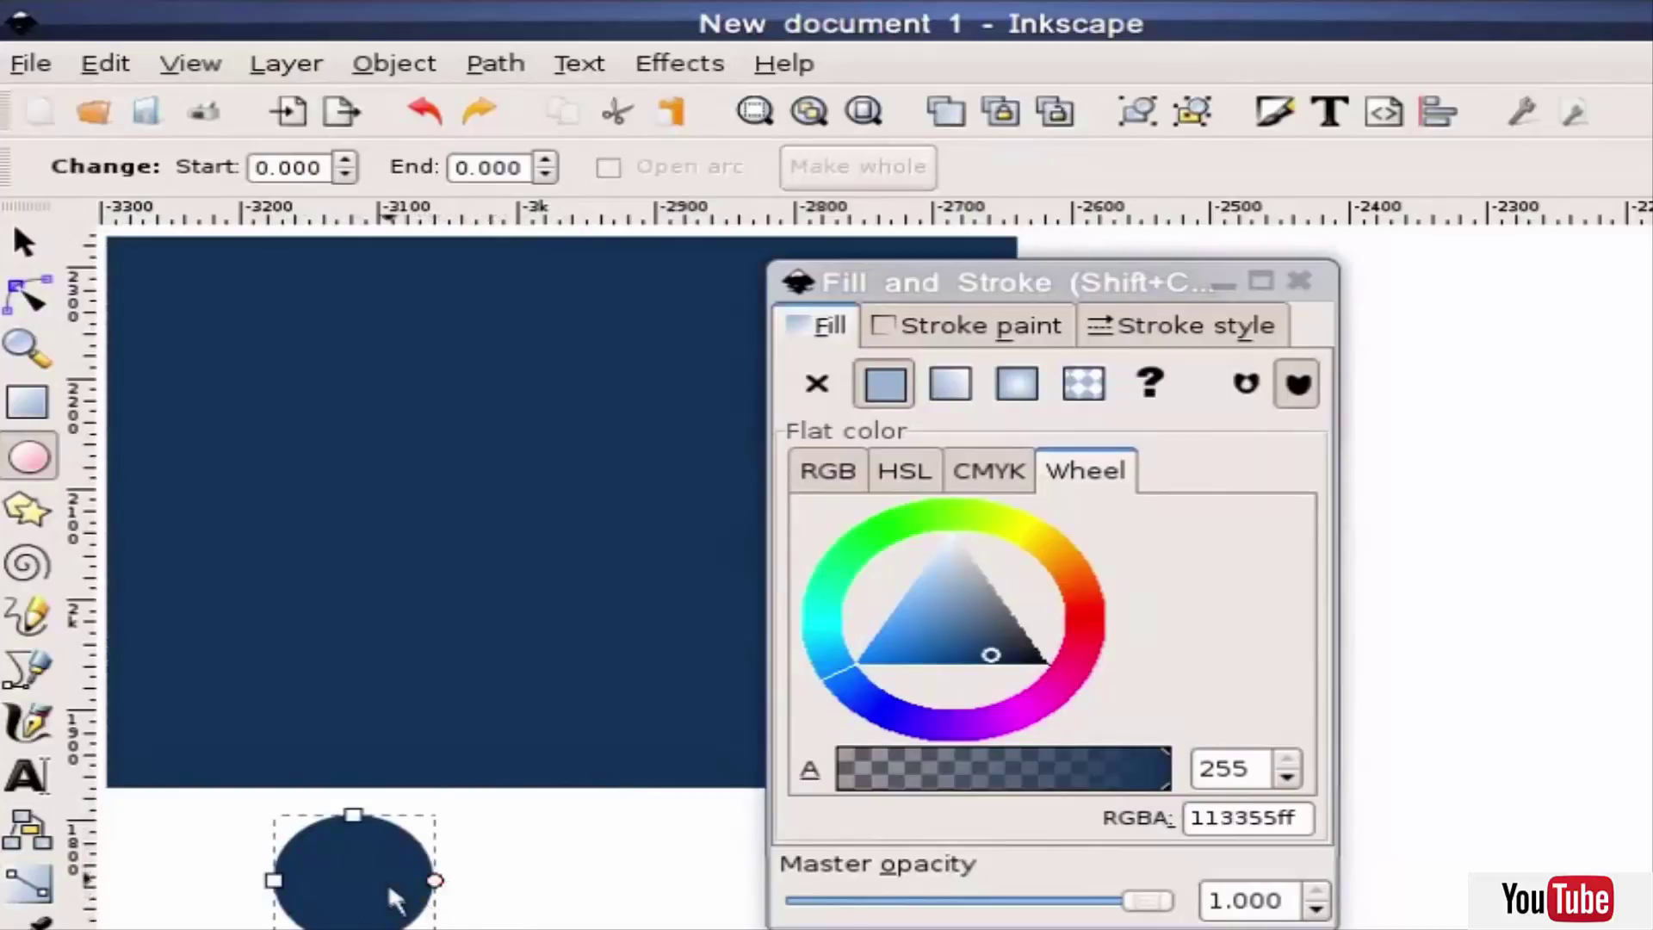
# Set the circle's fill to bright red fc0303ff on the colour wheel.
pyautogui.press('F1')
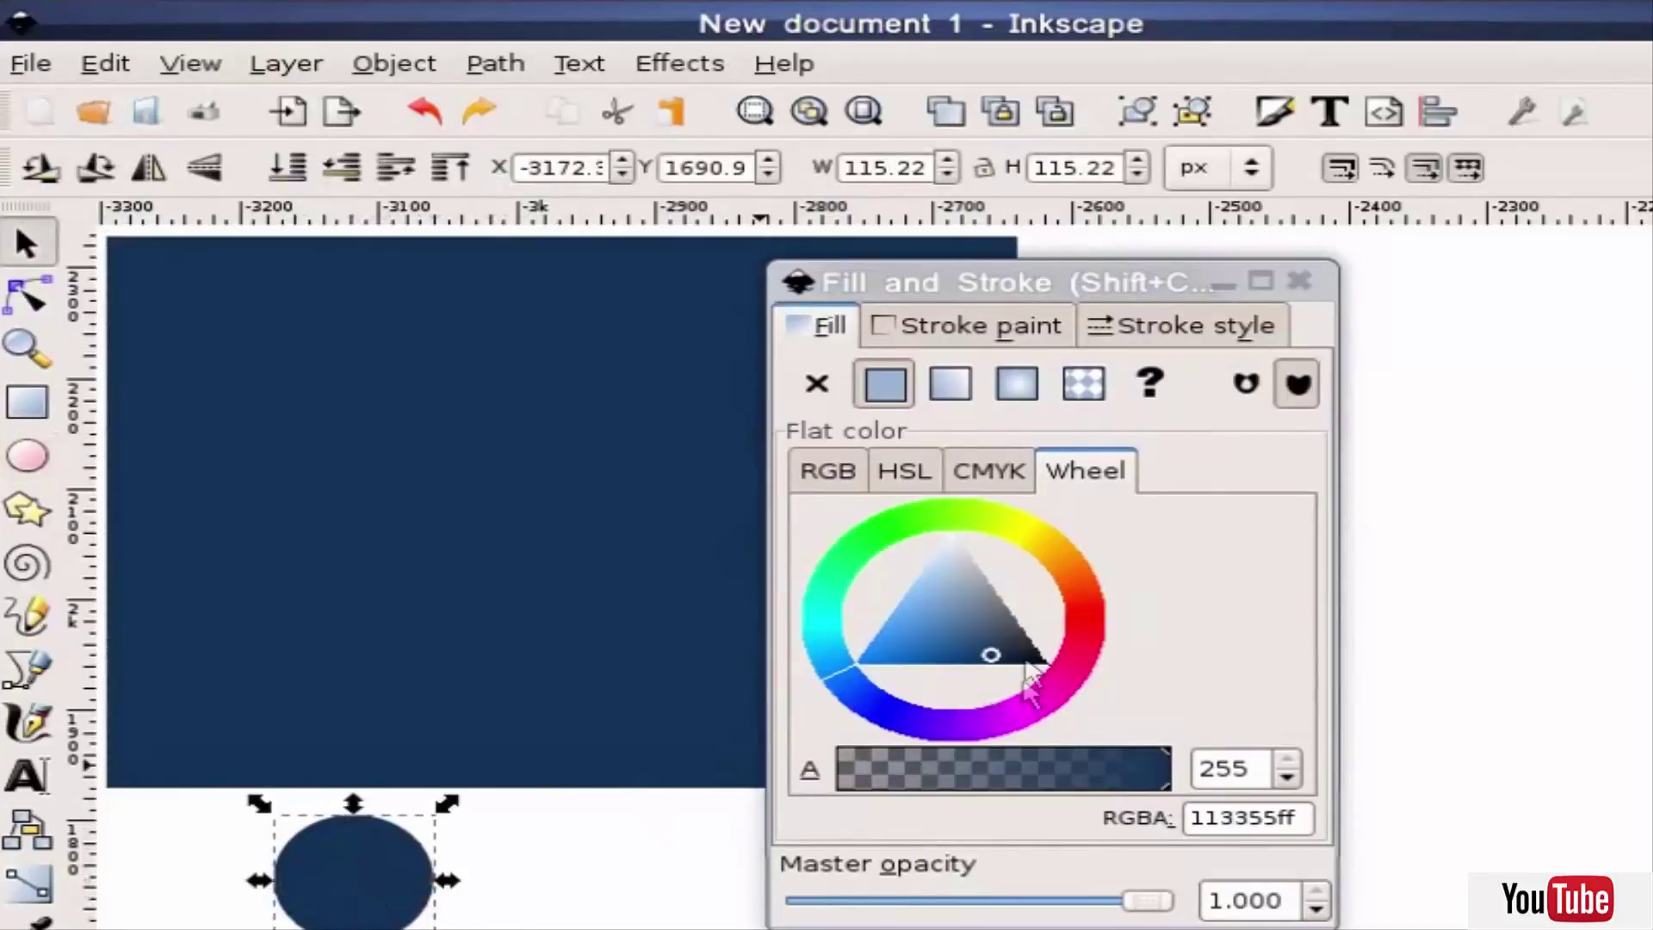
pyautogui.moveTo(1087, 613)
pyautogui.mouseDown()
pyautogui.moveTo(1093, 635)
pyautogui.moveTo(1097, 621)
pyautogui.mouseUp()
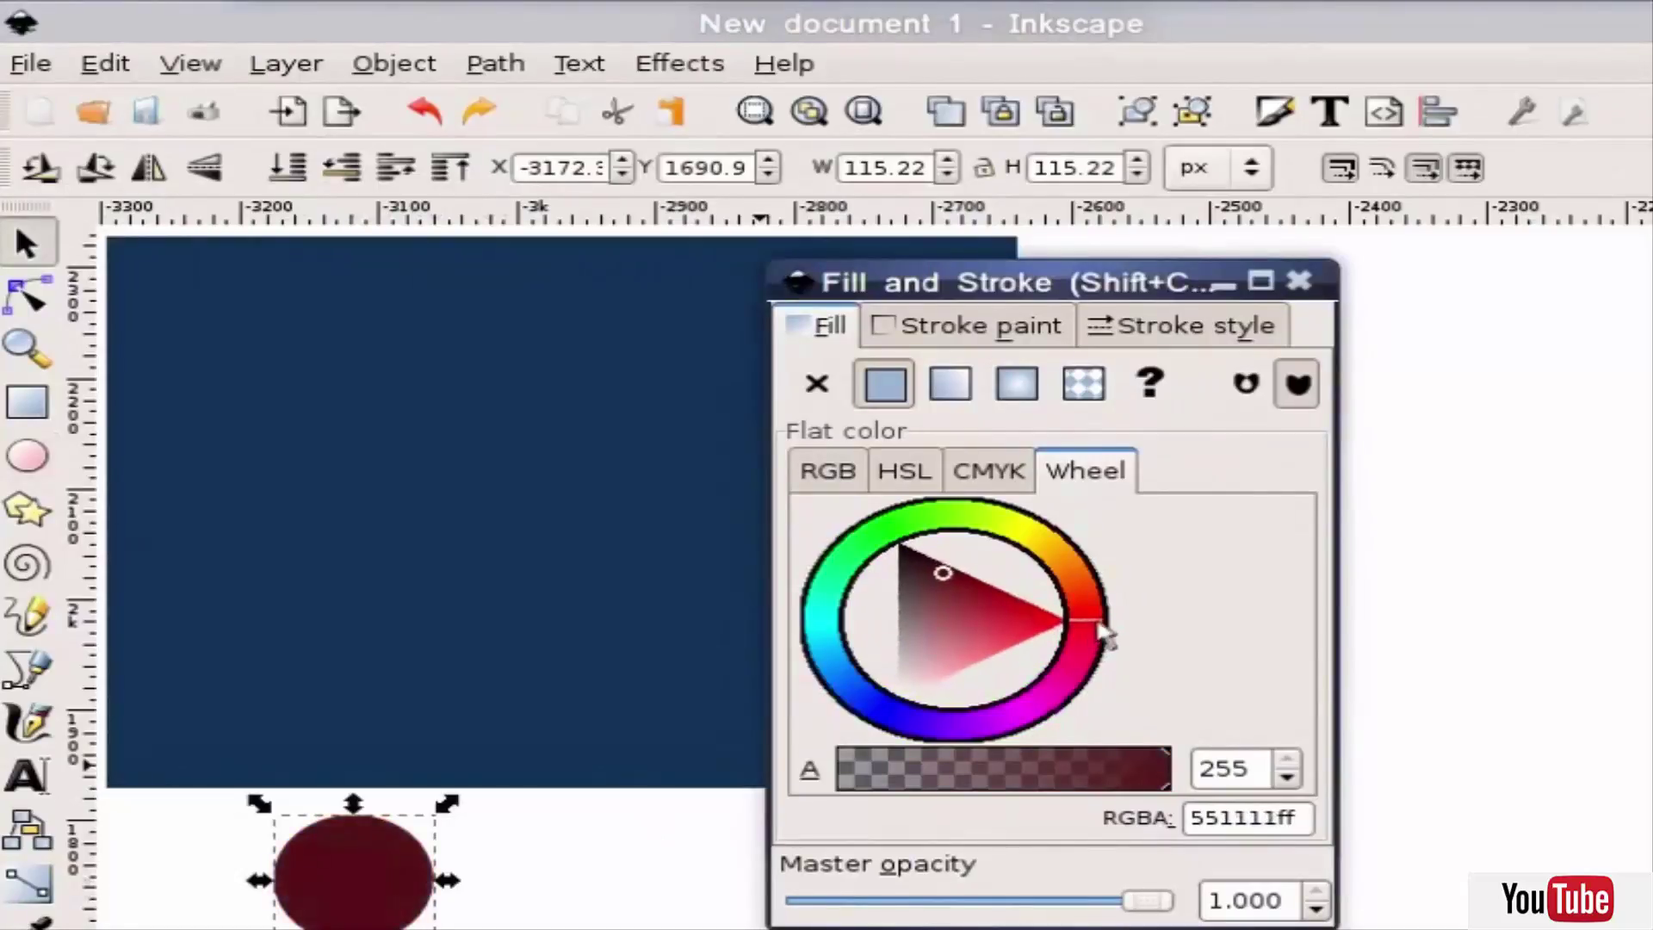
pyautogui.moveTo(942, 570)
pyautogui.mouseDown()
pyautogui.moveTo(1018, 616)
pyautogui.moveTo(1064, 618)
pyautogui.mouseUp()
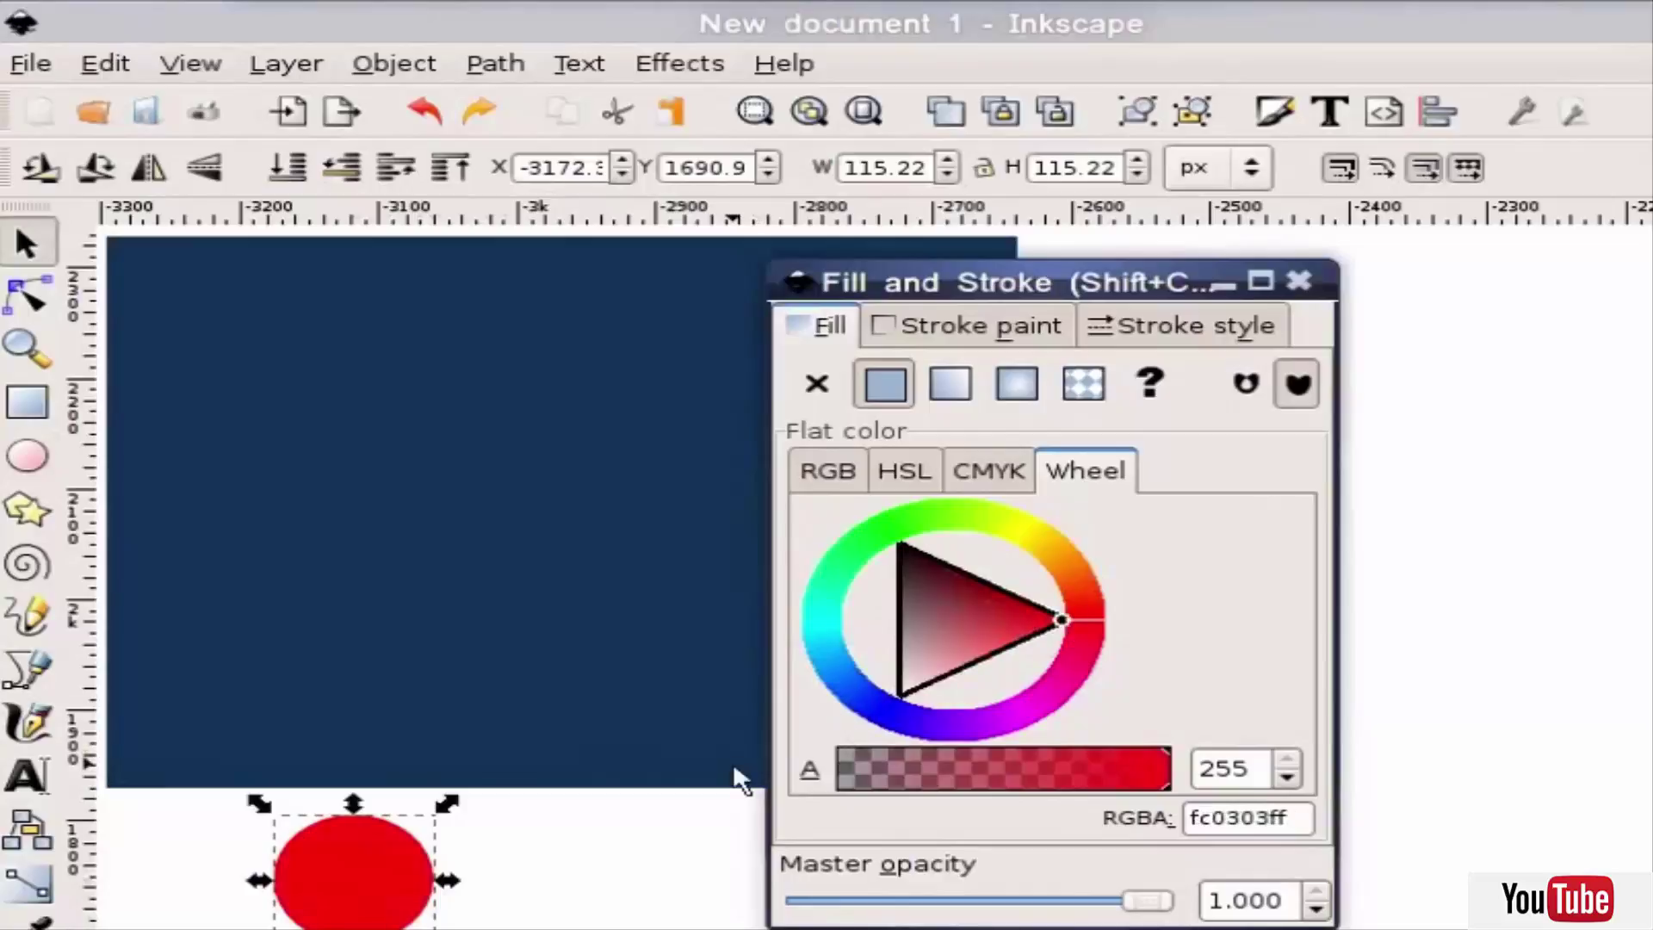
# Move the red circle onto the rectangle's upper left and enlarge it to 203.51 px.
pyautogui.moveTo(343, 895); pyautogui.dragTo(324, 405)
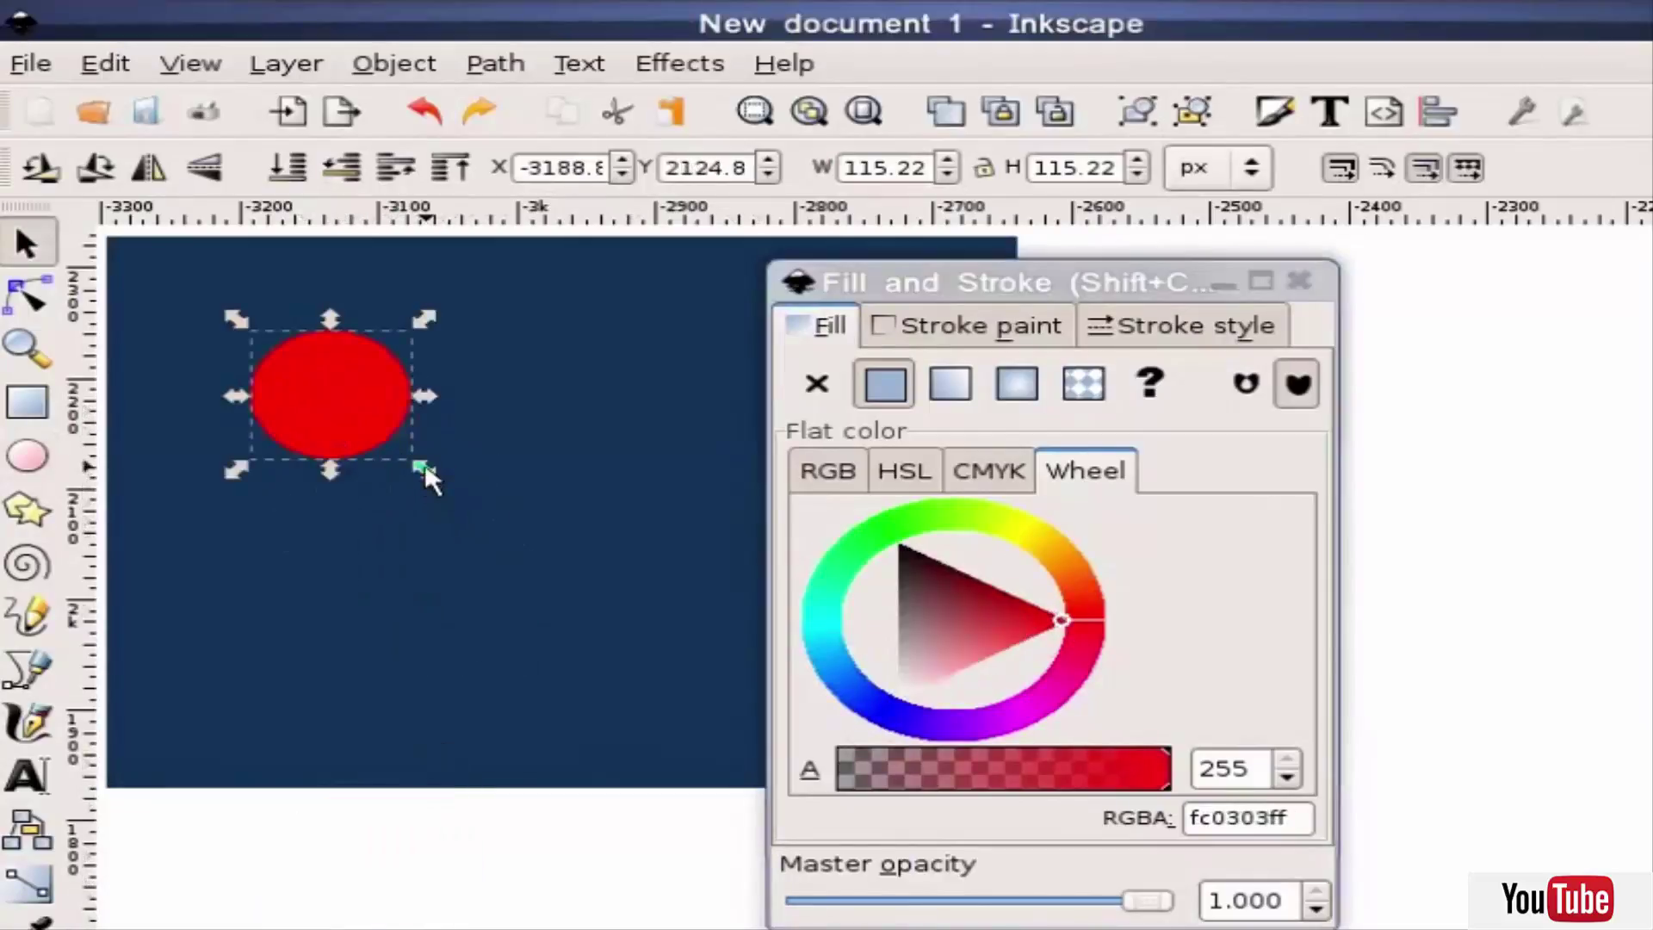
pyautogui.moveTo(425, 472); pyautogui.dragTo(549, 602)
pyautogui.moveTo(380, 453)
pyautogui.mouseDown()
pyautogui.moveTo(385, 422)
pyautogui.moveTo(399, 431)
pyautogui.mouseUp()
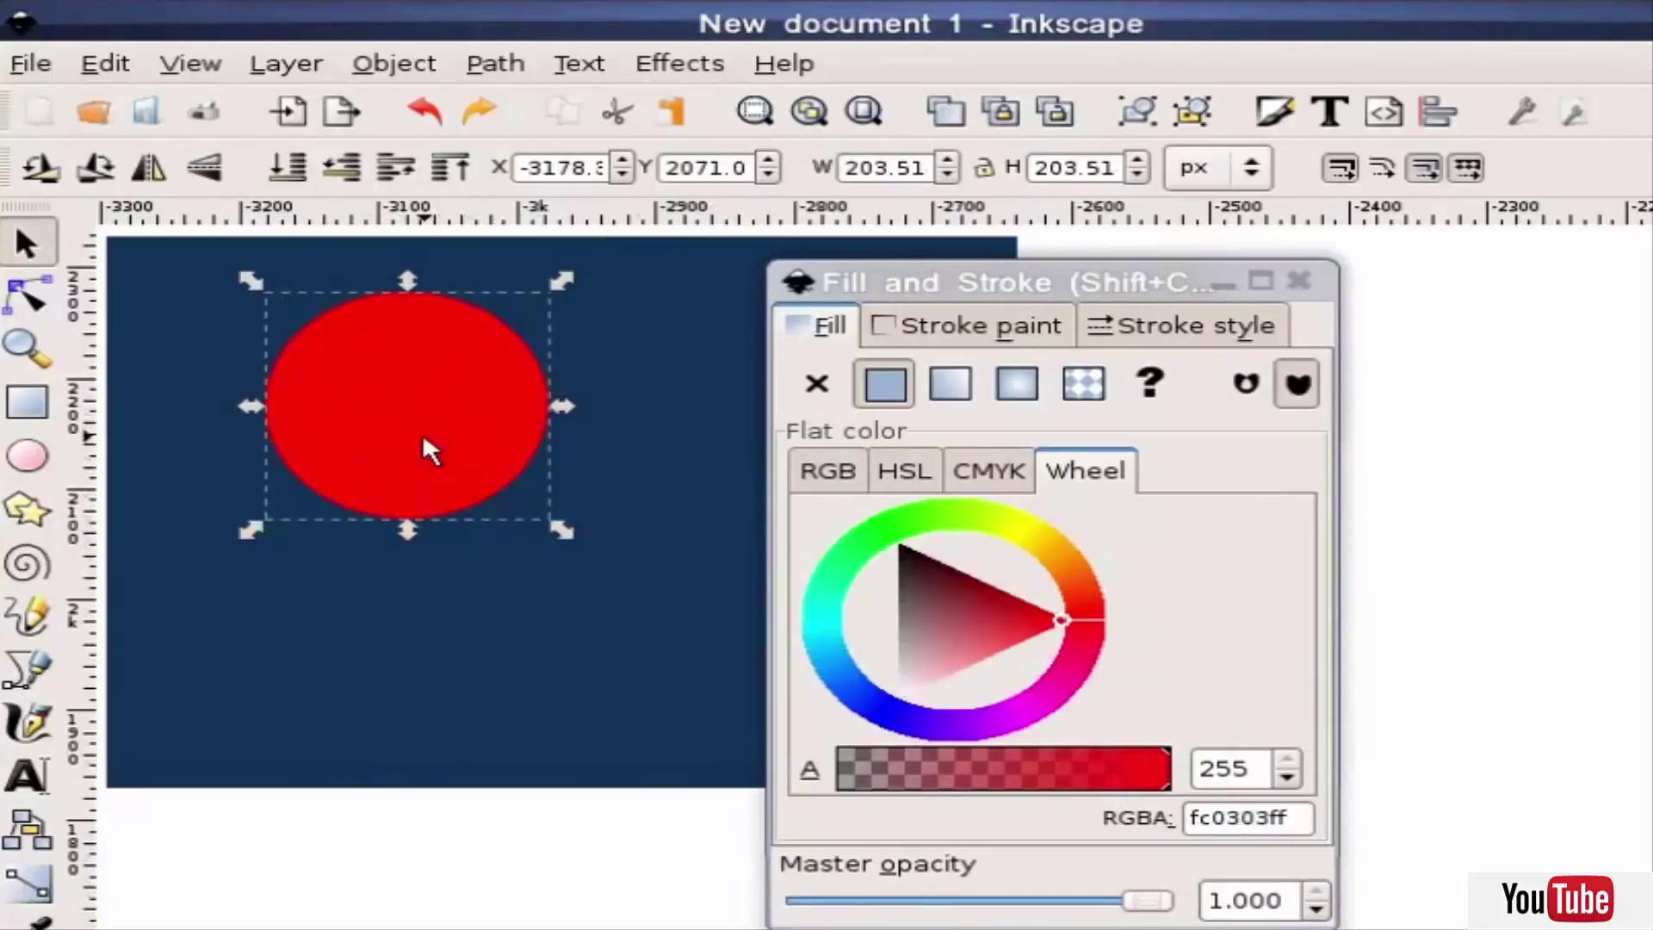
# Duplicate the red circle below the original and darken the copy to 910000ff.
pyautogui.click(106, 66)
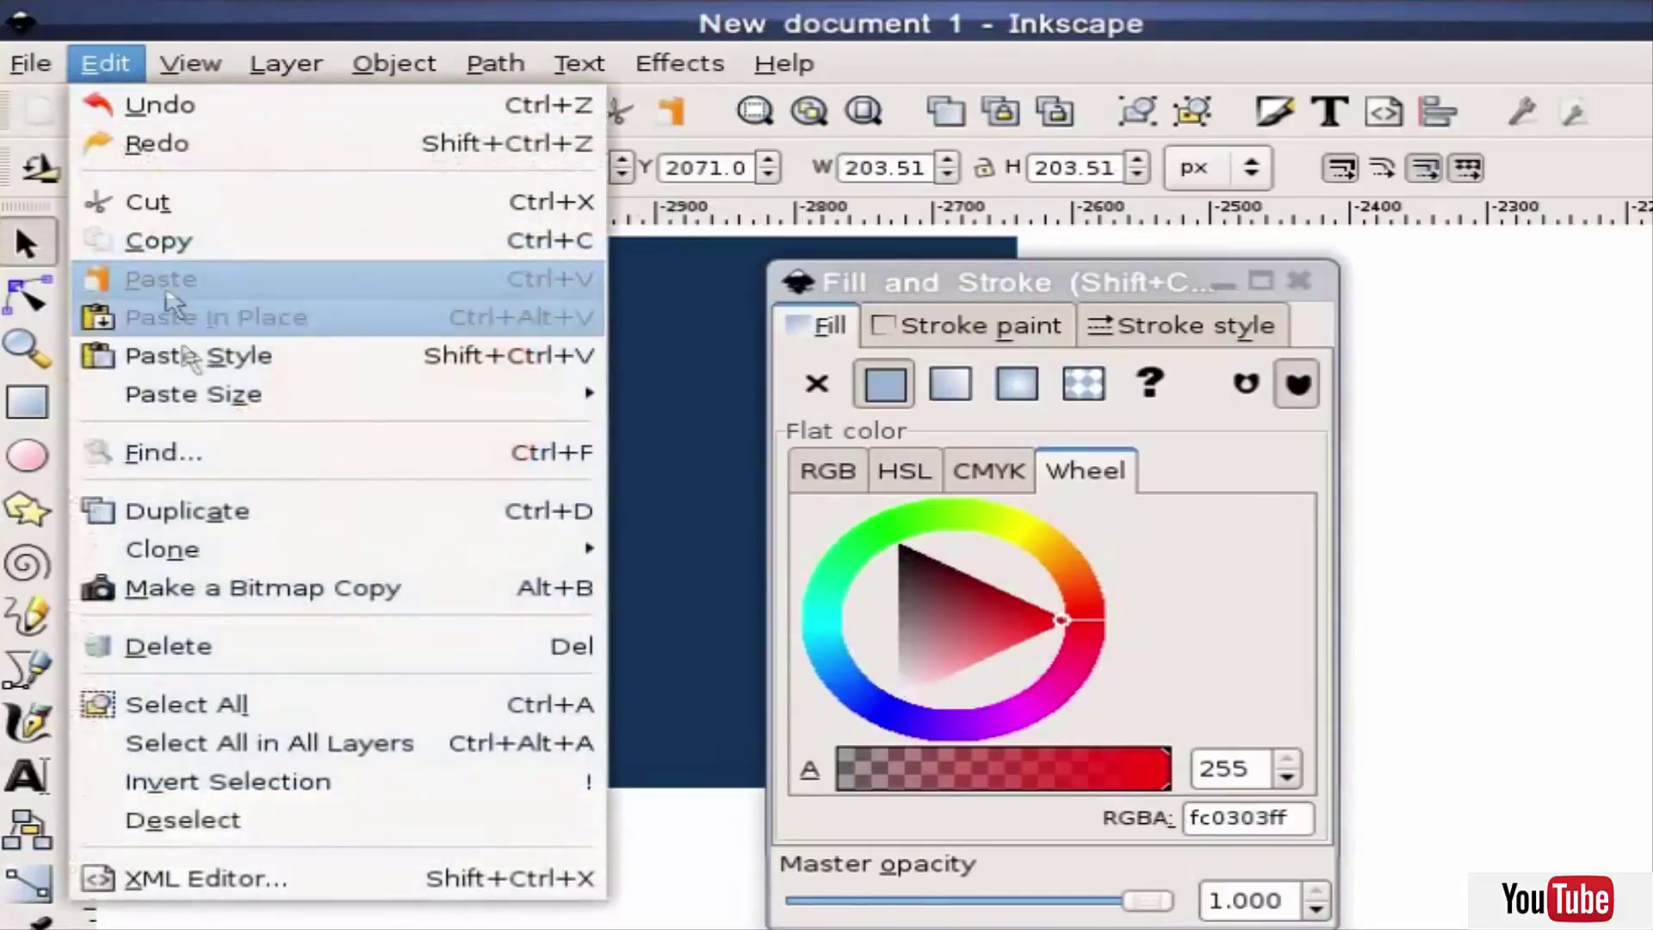
pyautogui.click(553, 26)
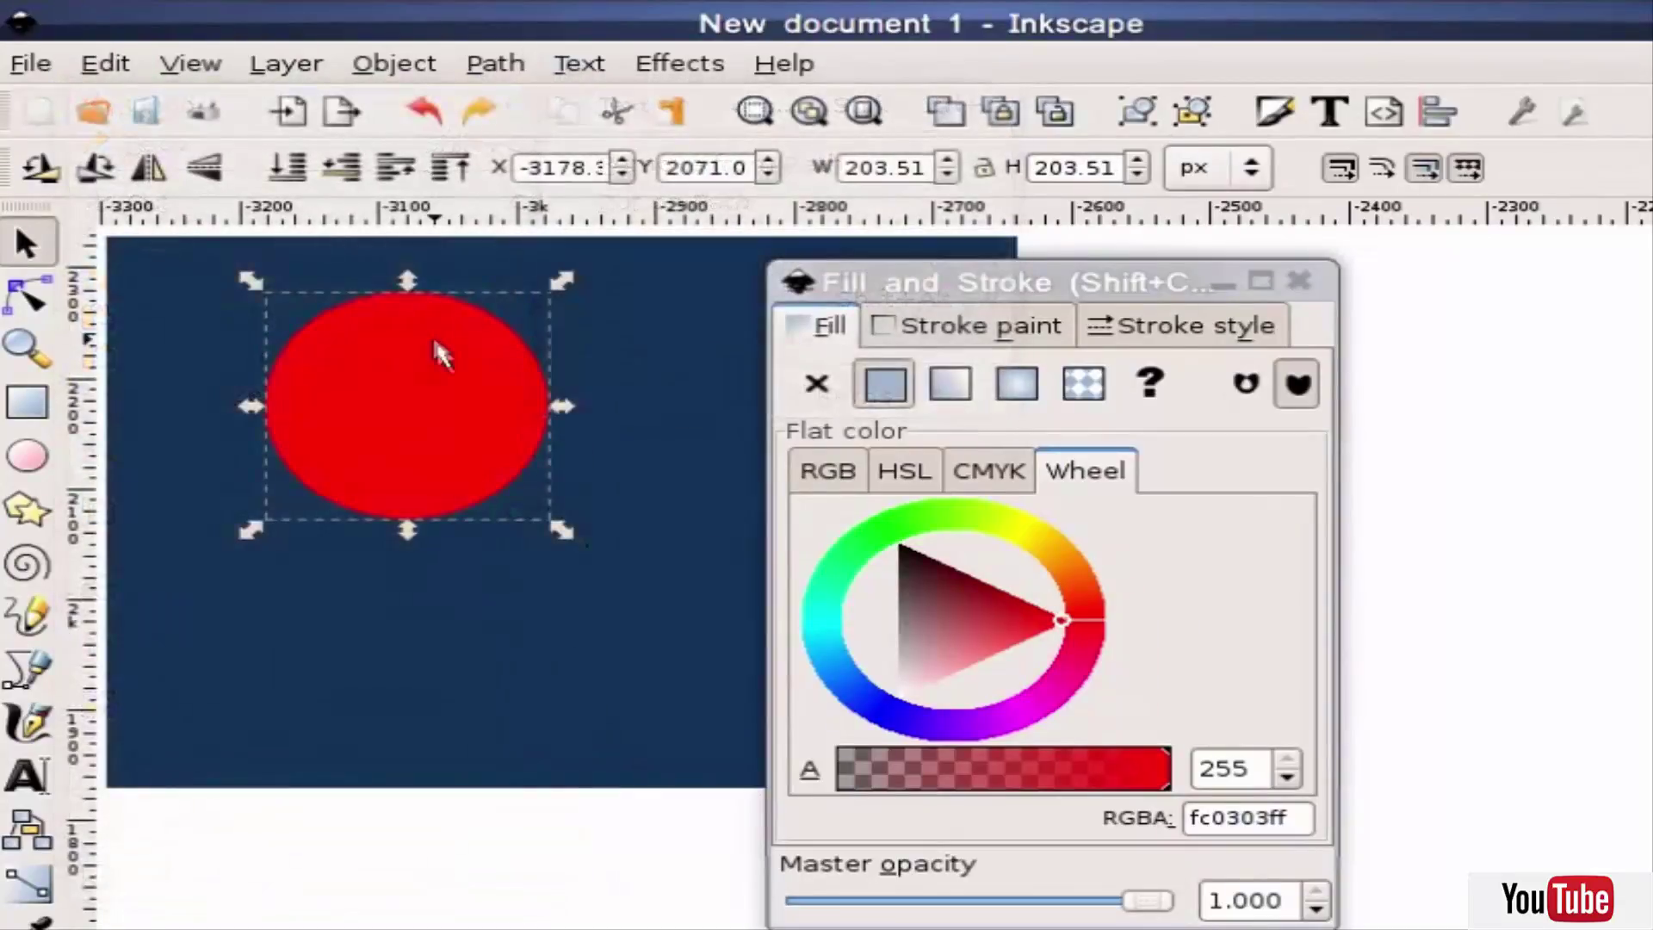
pyautogui.hotkey('ctrl', 'd')
pyautogui.moveTo(406, 432); pyautogui.dragTo(334, 665)
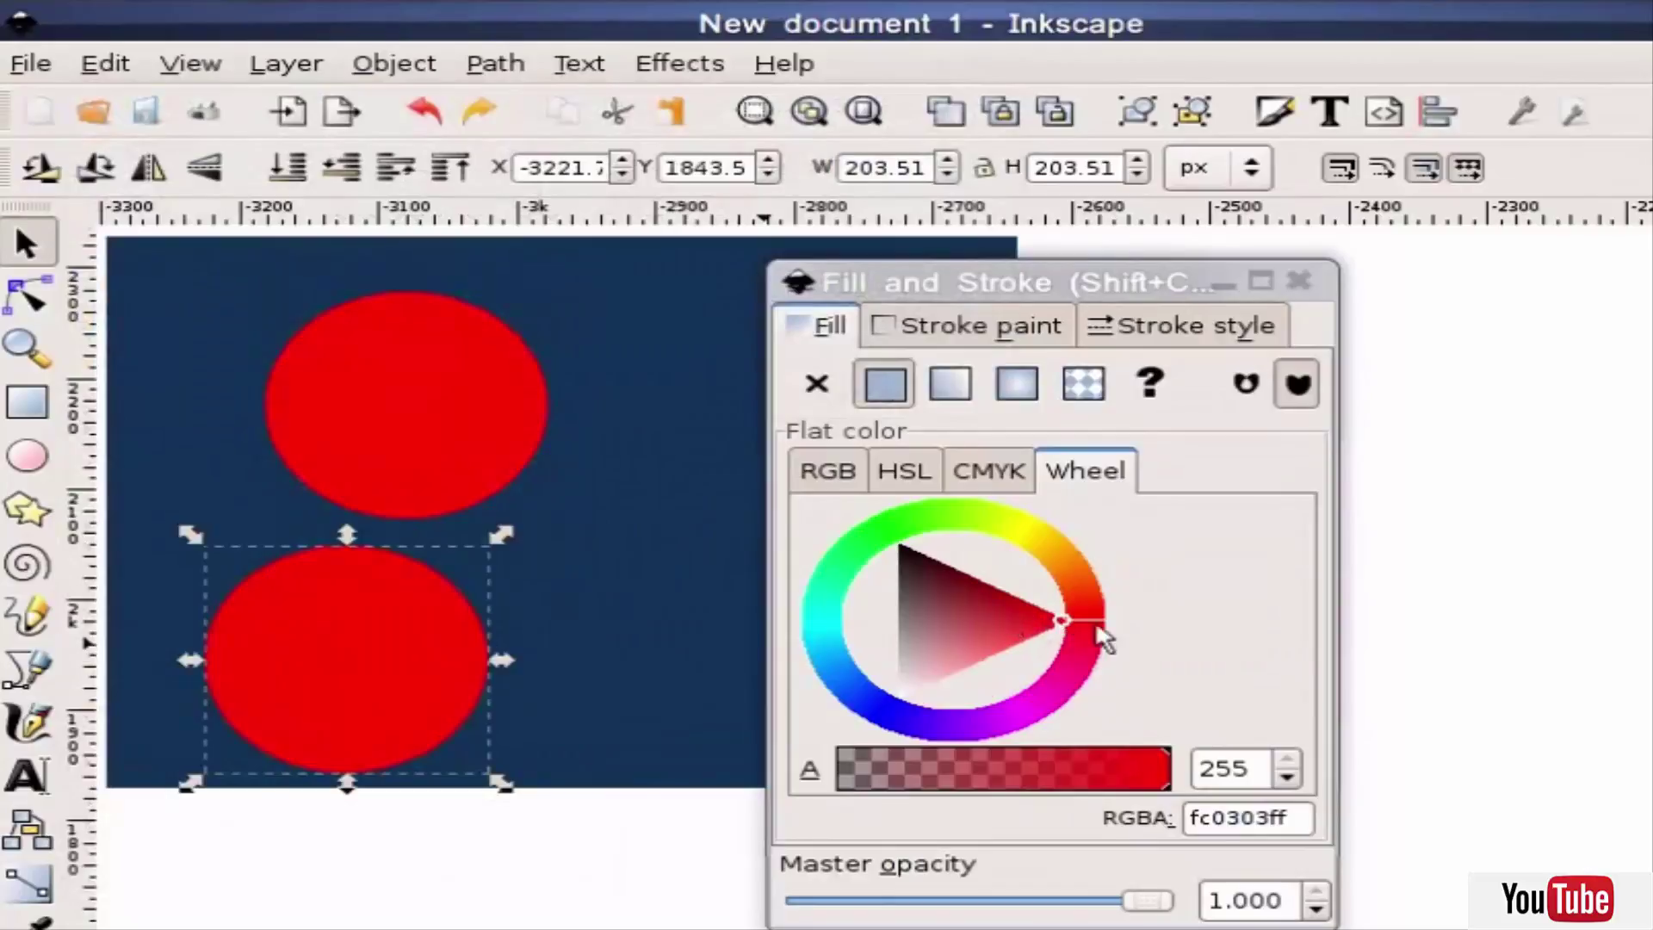
pyautogui.moveTo(1049, 625); pyautogui.dragTo(1000, 586)
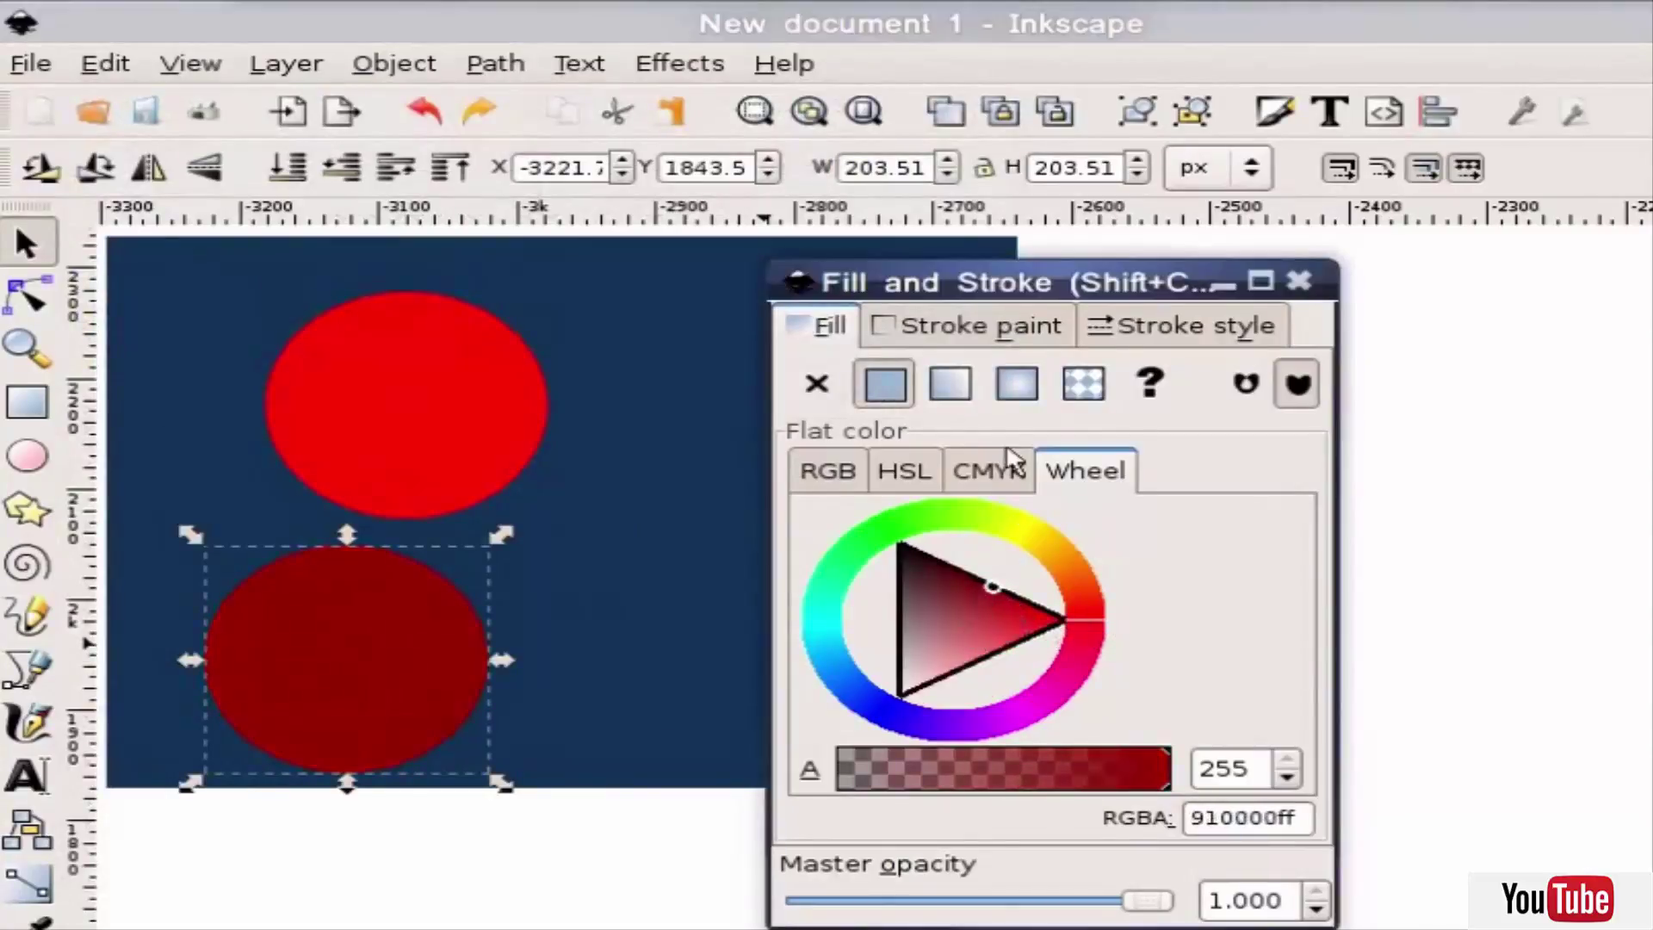
# Switch the lower circle's fill to a radial gradient, dark red fading to transparent.
pyautogui.click(1020, 389)
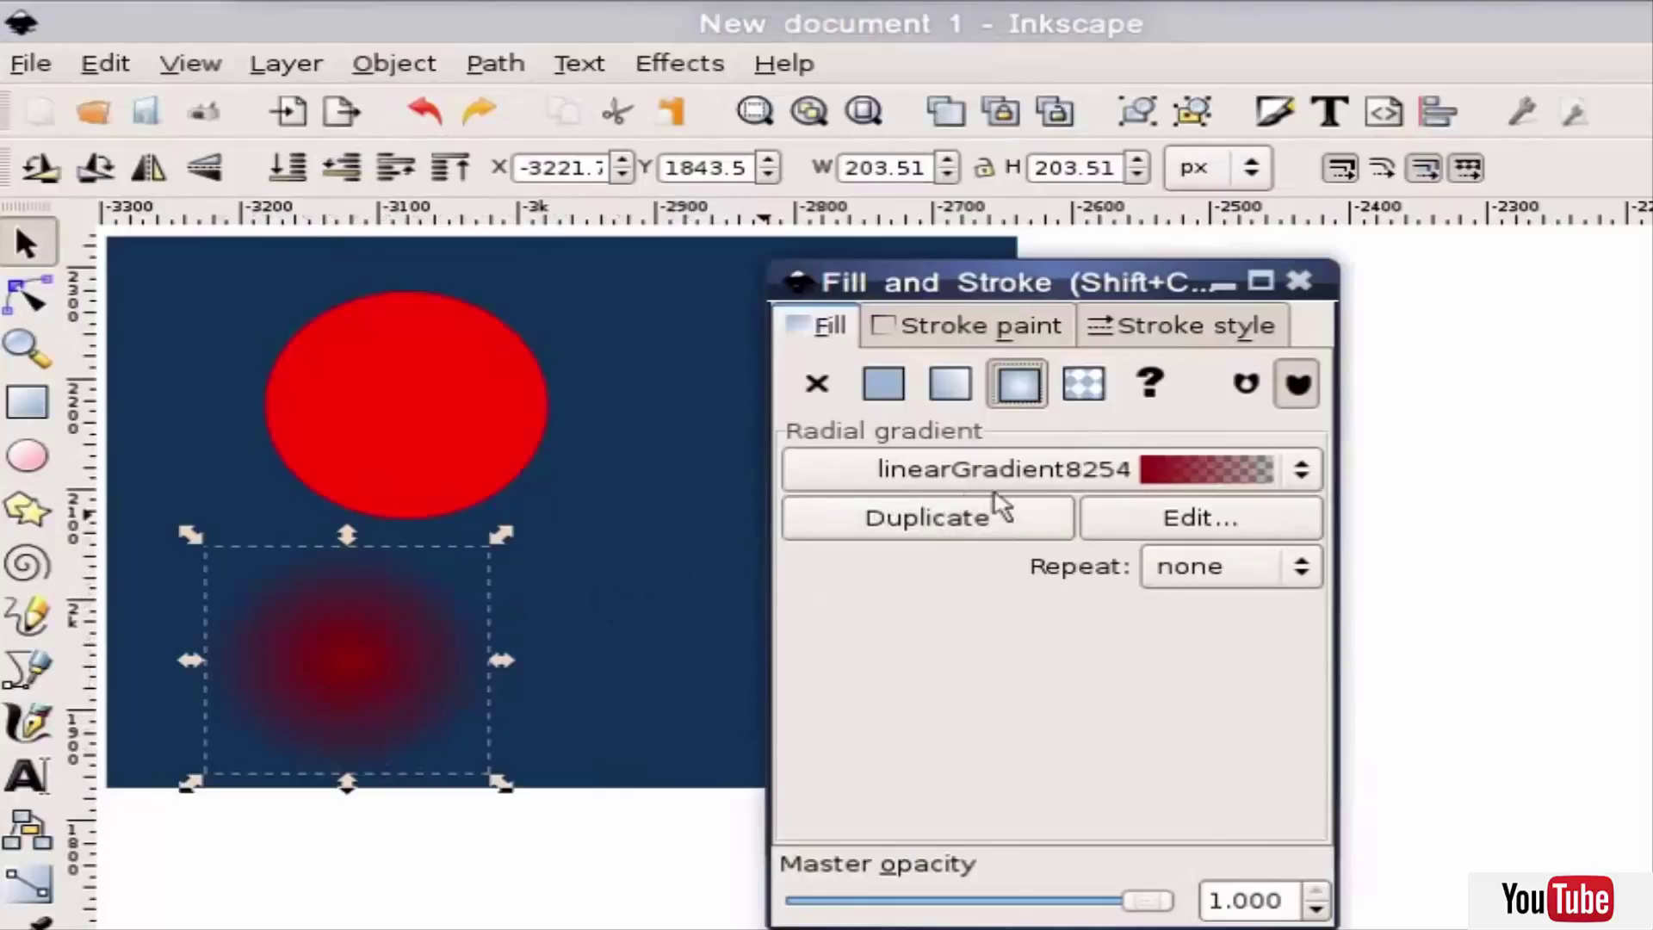
pyautogui.moveTo(1019, 274); pyautogui.dragTo(868, 272)
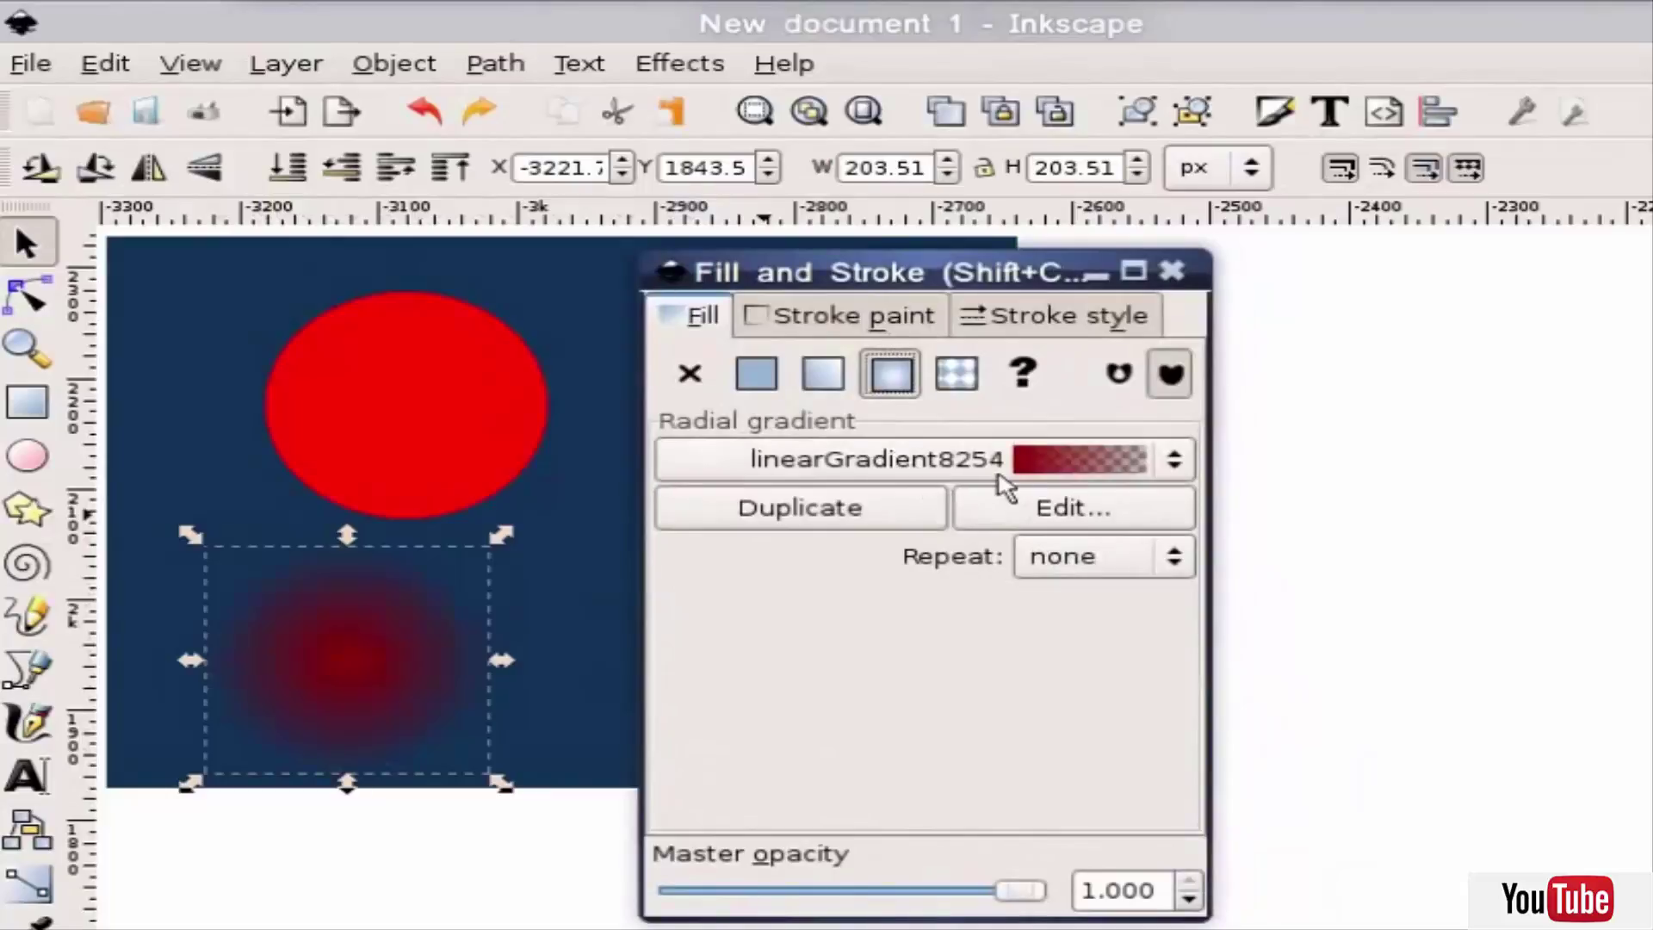
# In the gradient editor, make end stop stop8258 fully opaque with alpha 255.
pyautogui.click(1044, 517)
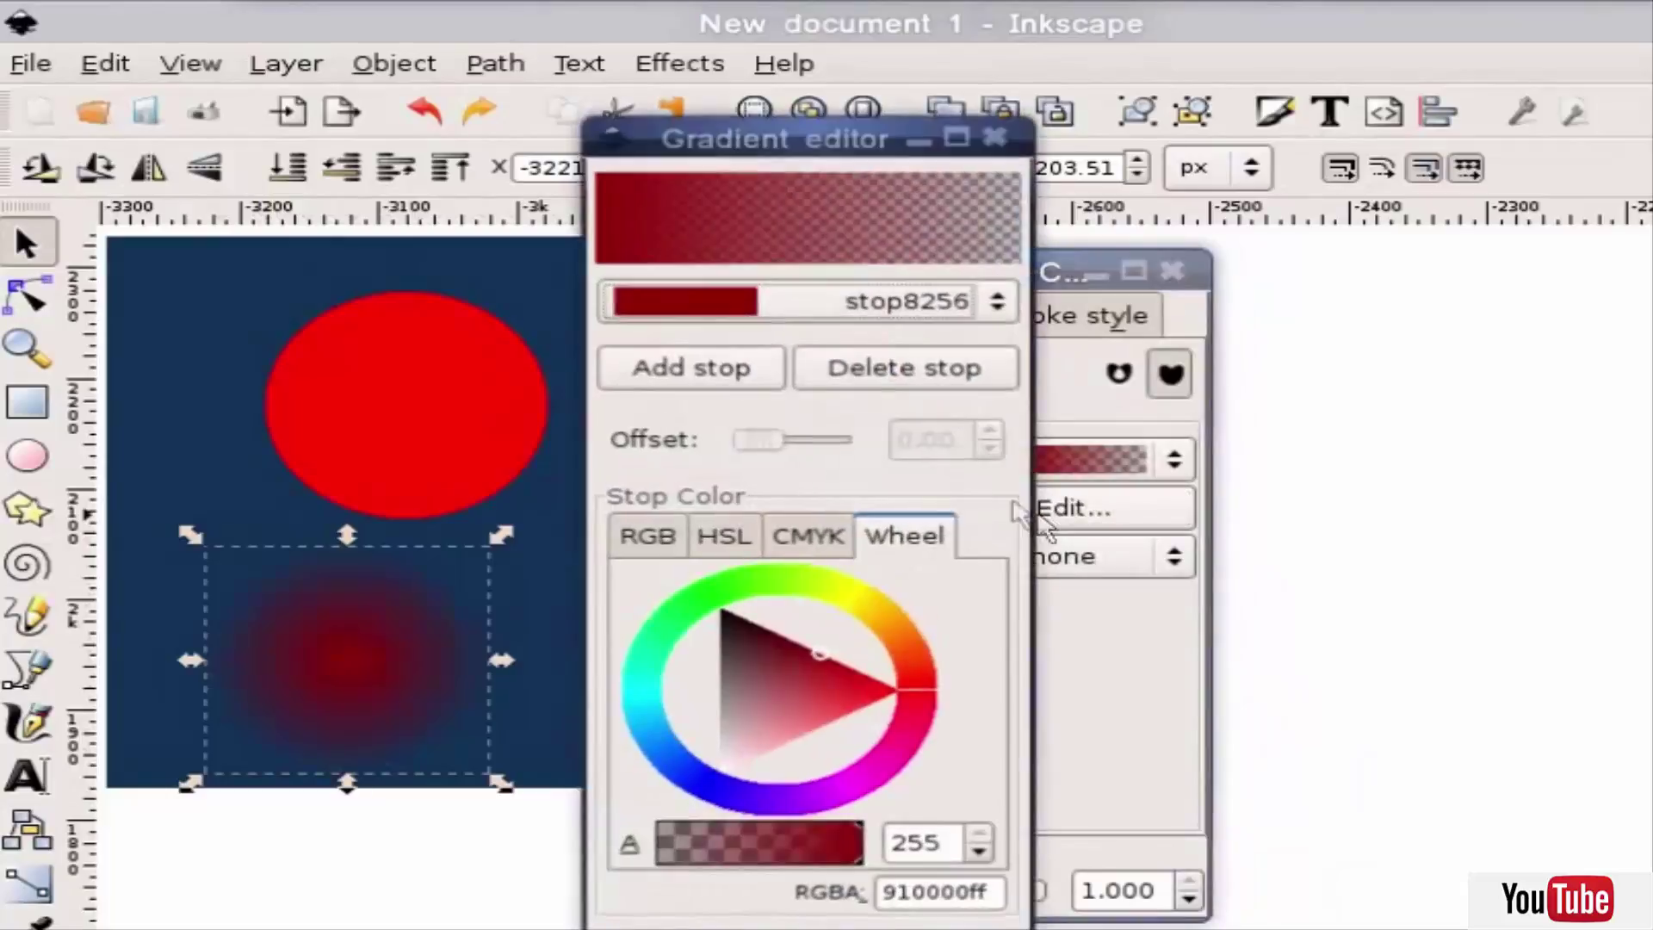
pyautogui.moveTo(756, 154); pyautogui.dragTo(733, 119)
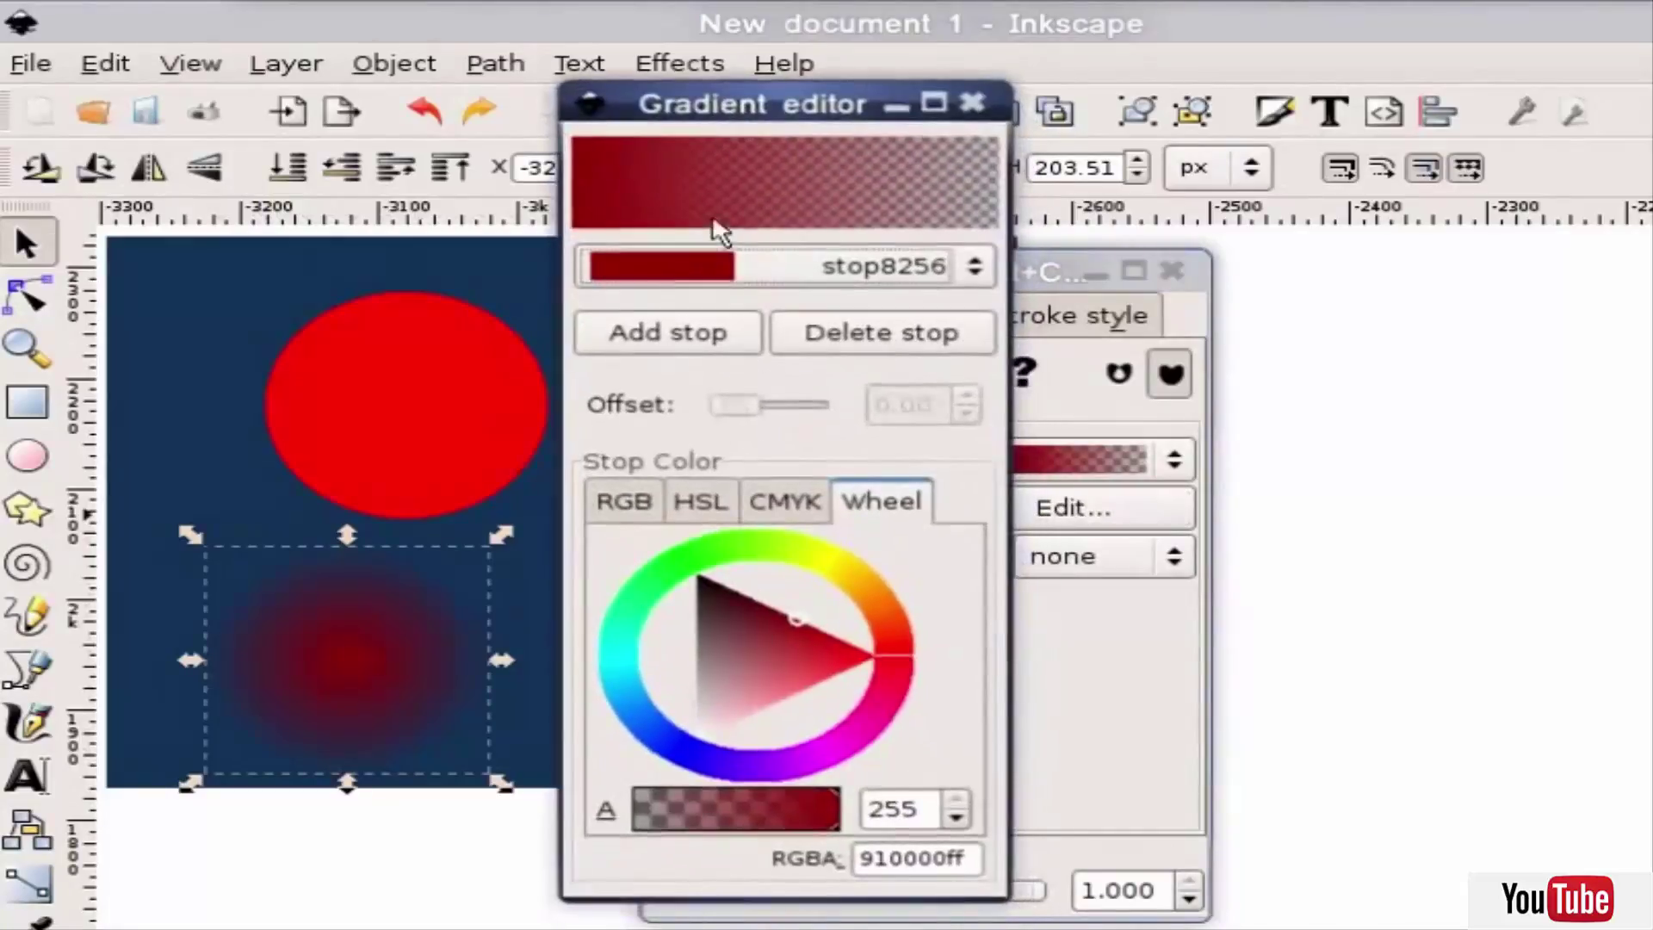
pyautogui.click(781, 283)
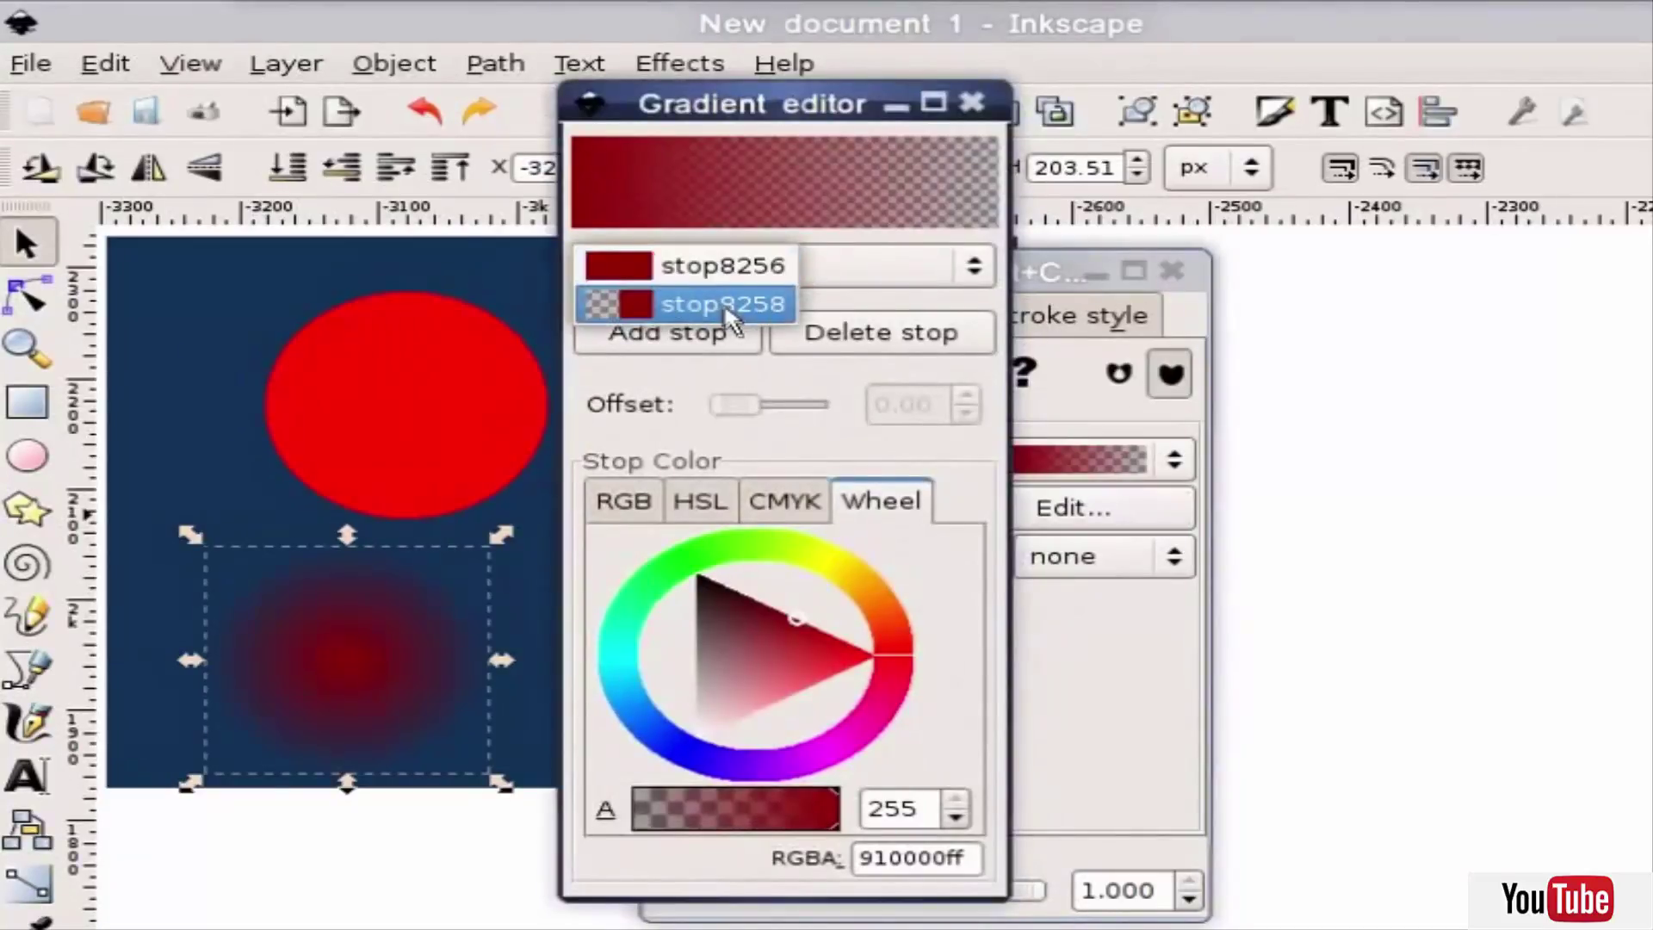
pyautogui.click(710, 274)
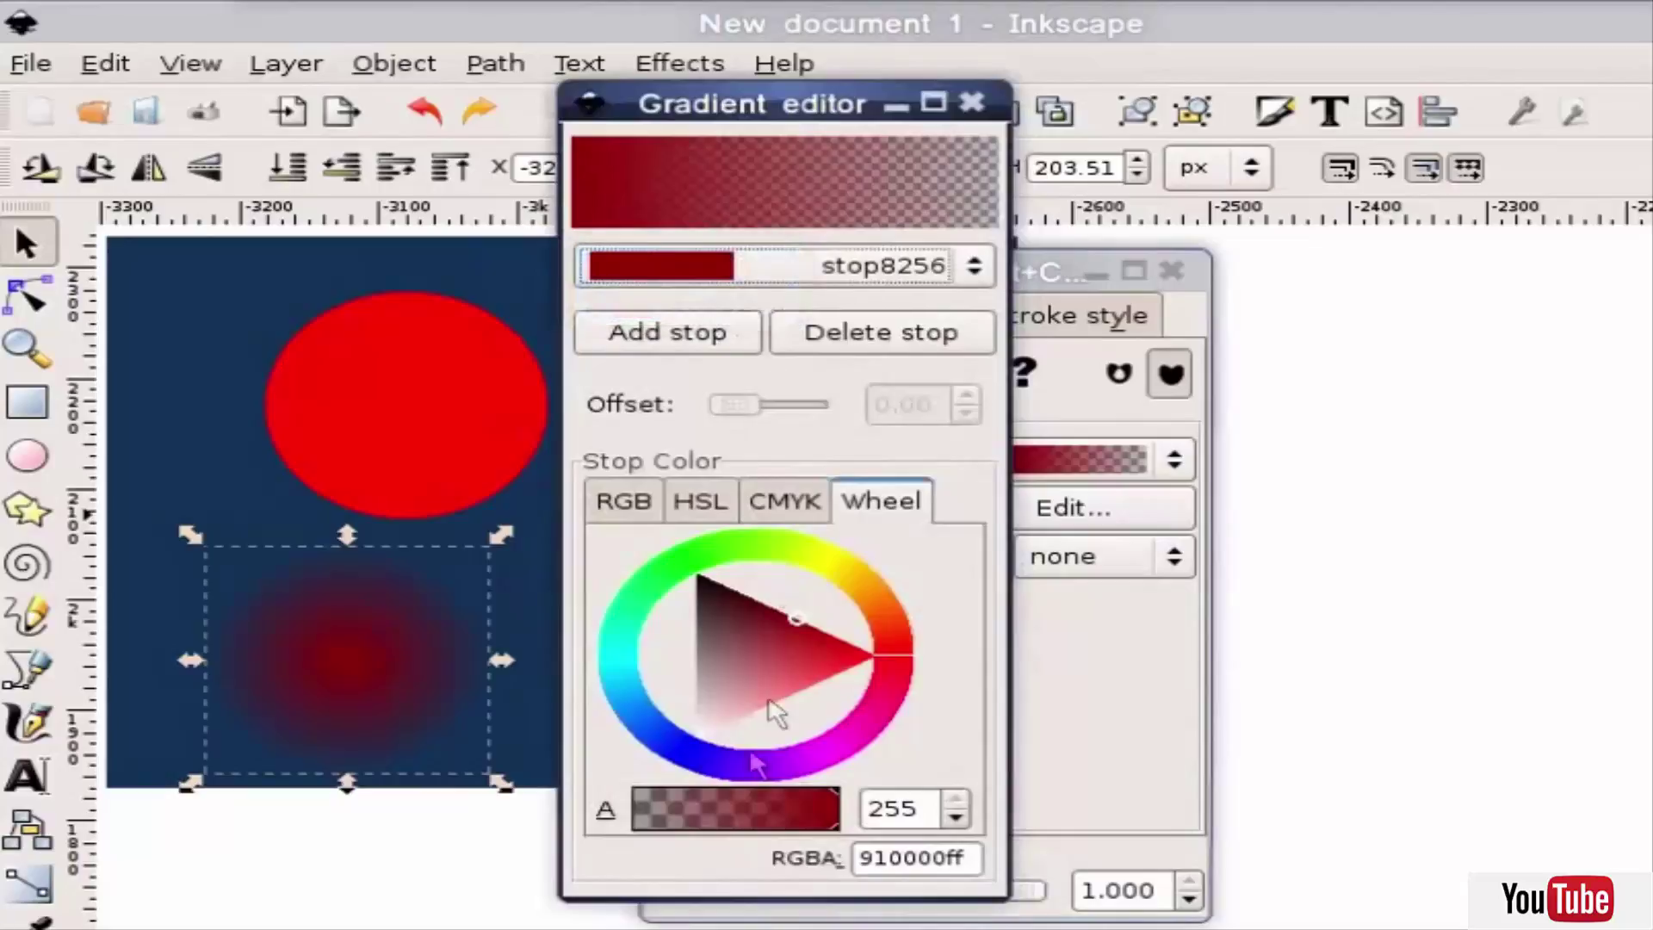
pyautogui.click(751, 288)
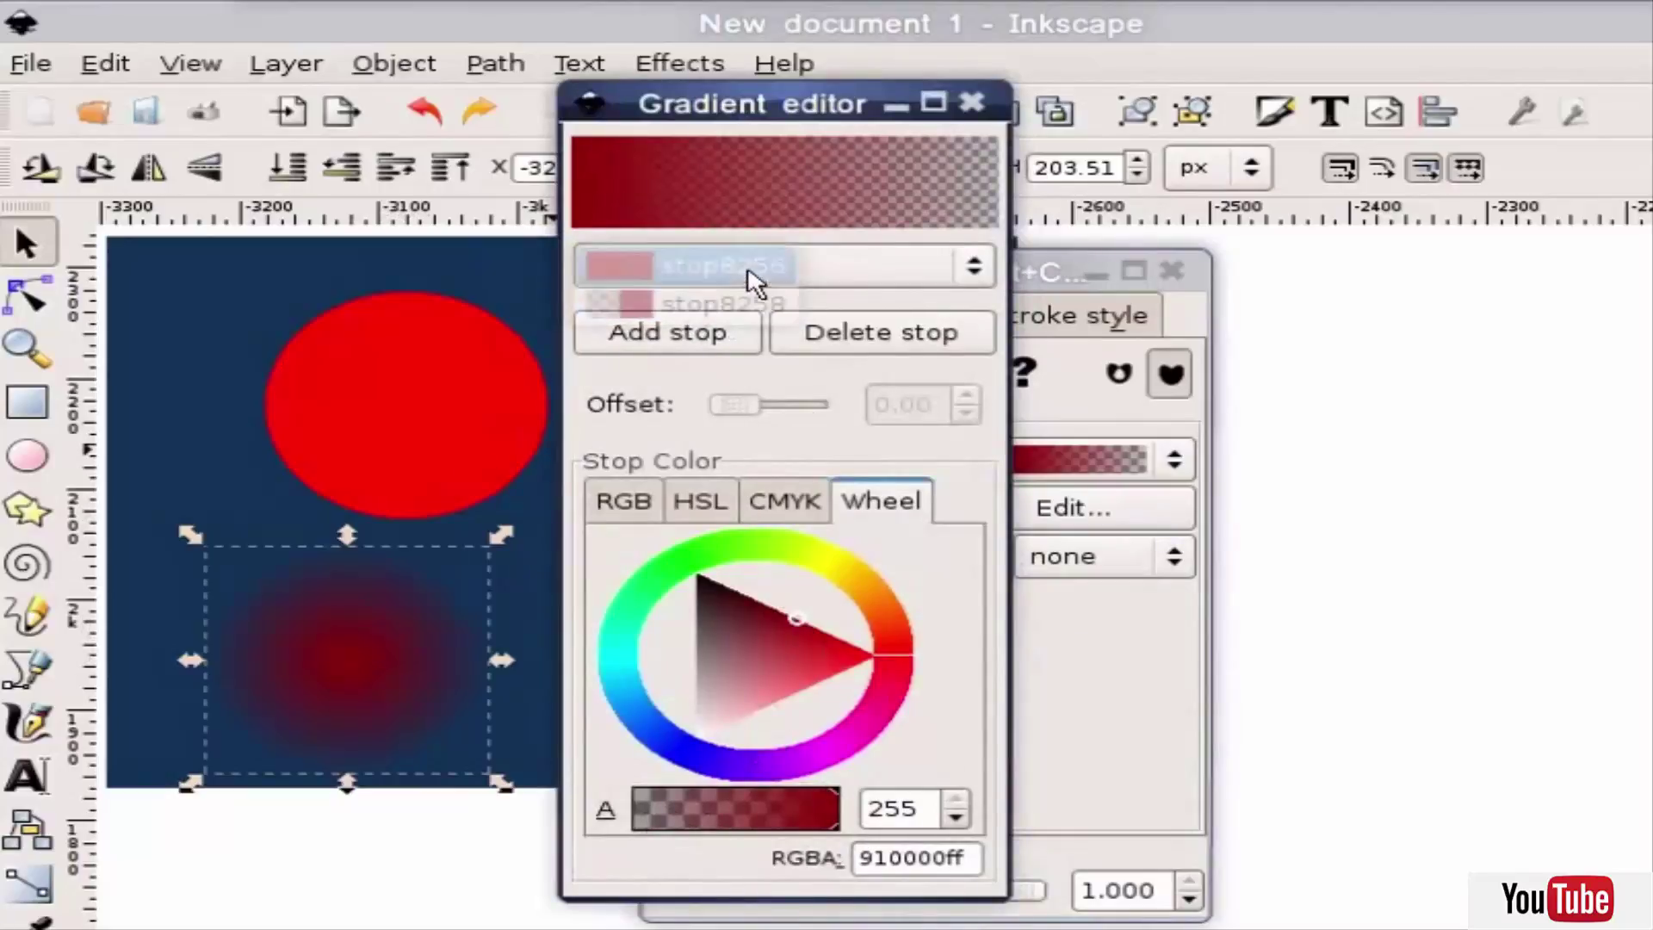
pyautogui.click(711, 298)
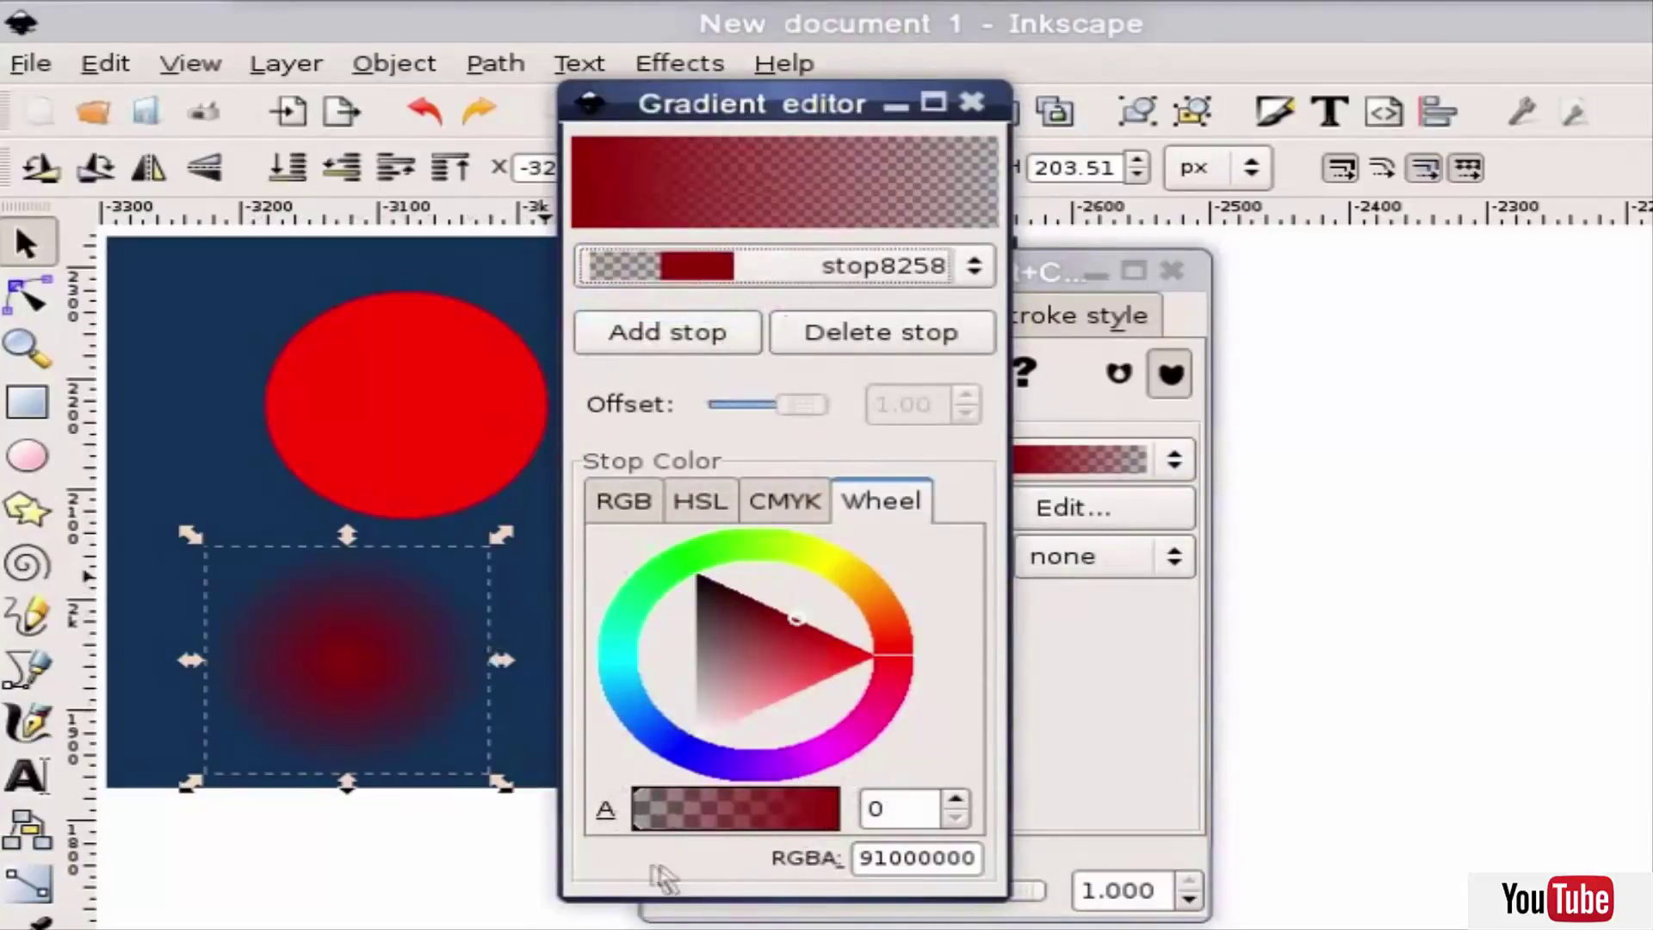
pyautogui.click(639, 822)
pyautogui.moveTo(638, 826); pyautogui.dragTo(852, 823)
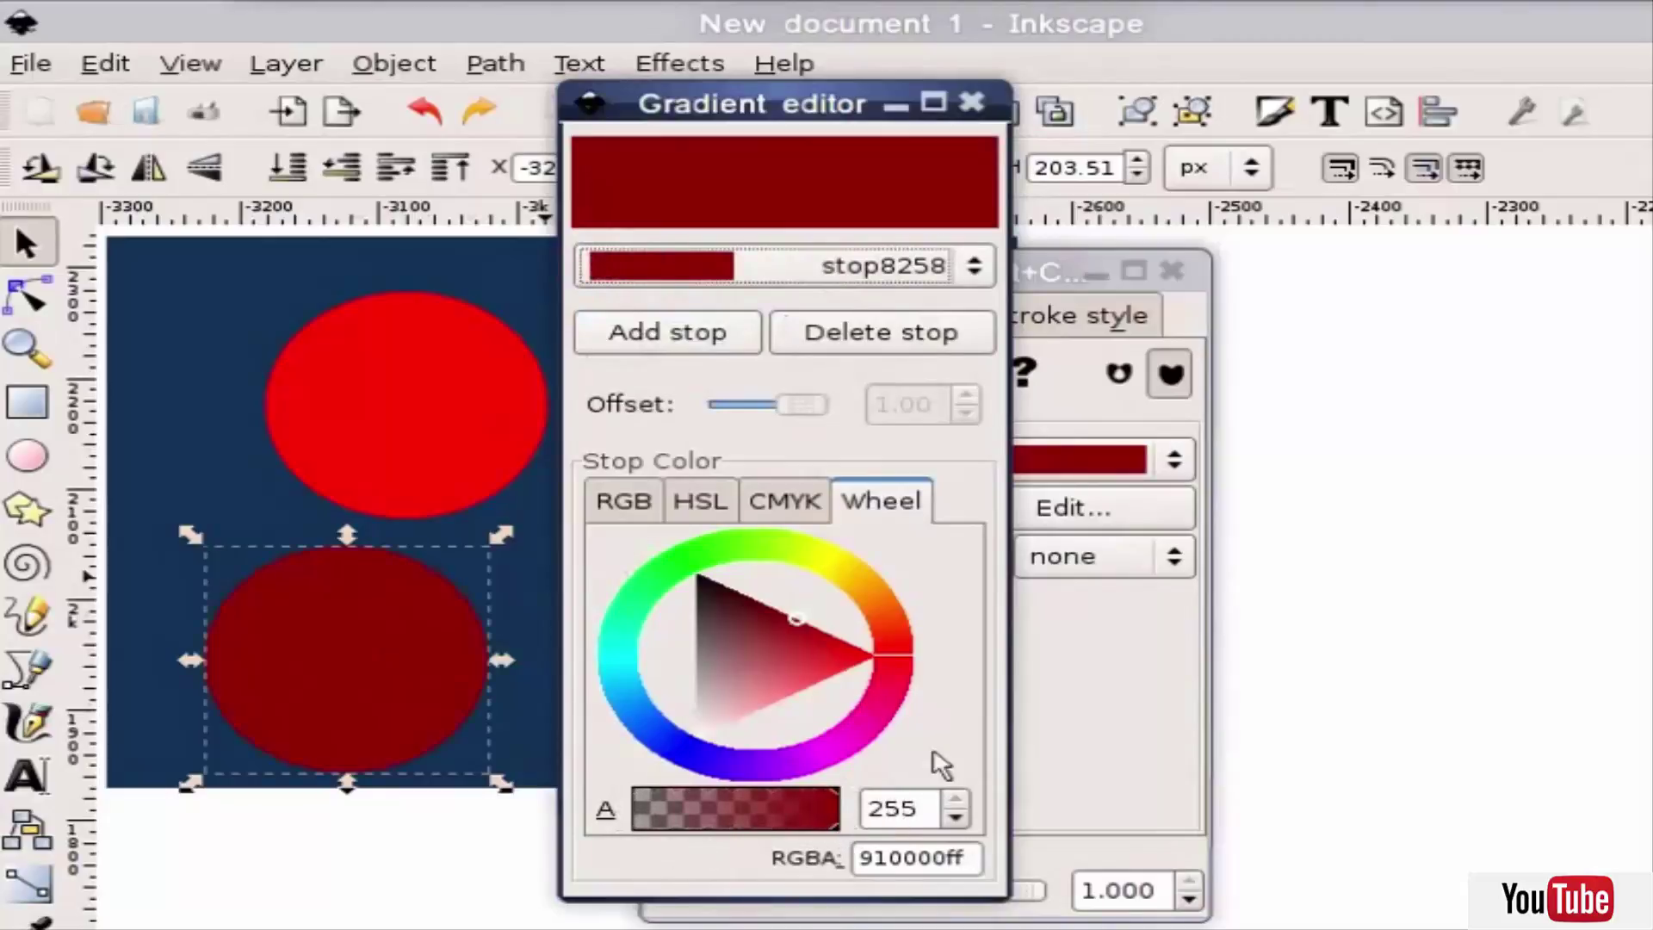
# Set centre stop stop8256 to alpha 0 so the gradient is reversed.
pyautogui.click(772, 270)
pyautogui.click(732, 235)
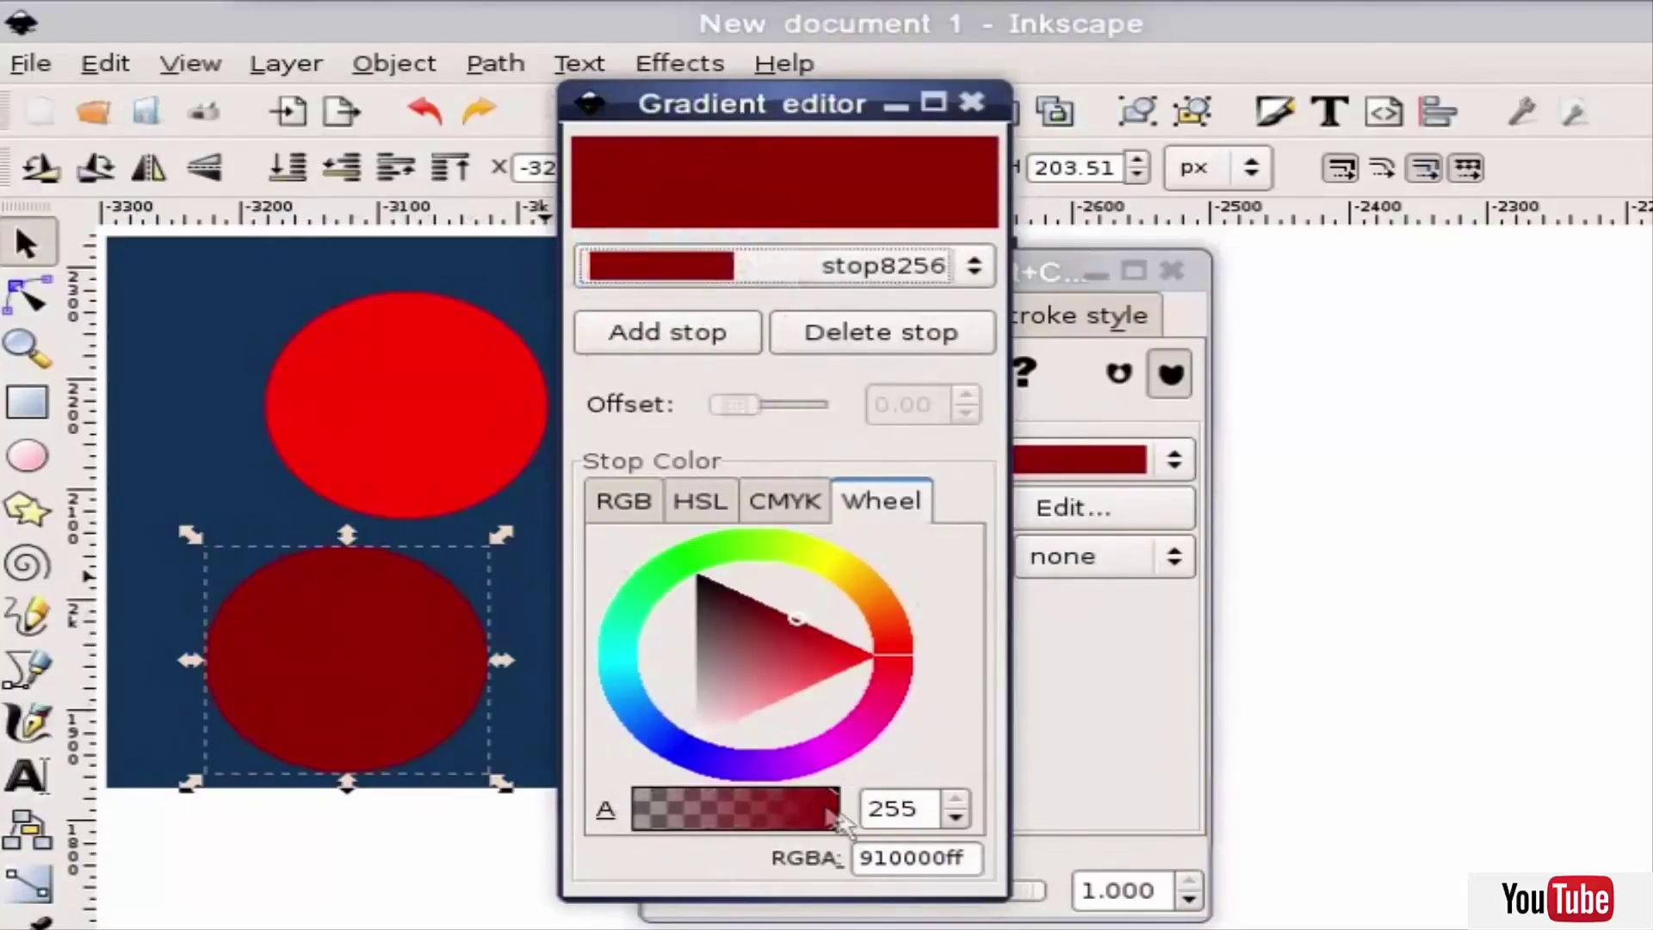
pyautogui.moveTo(842, 822); pyautogui.dragTo(636, 814)
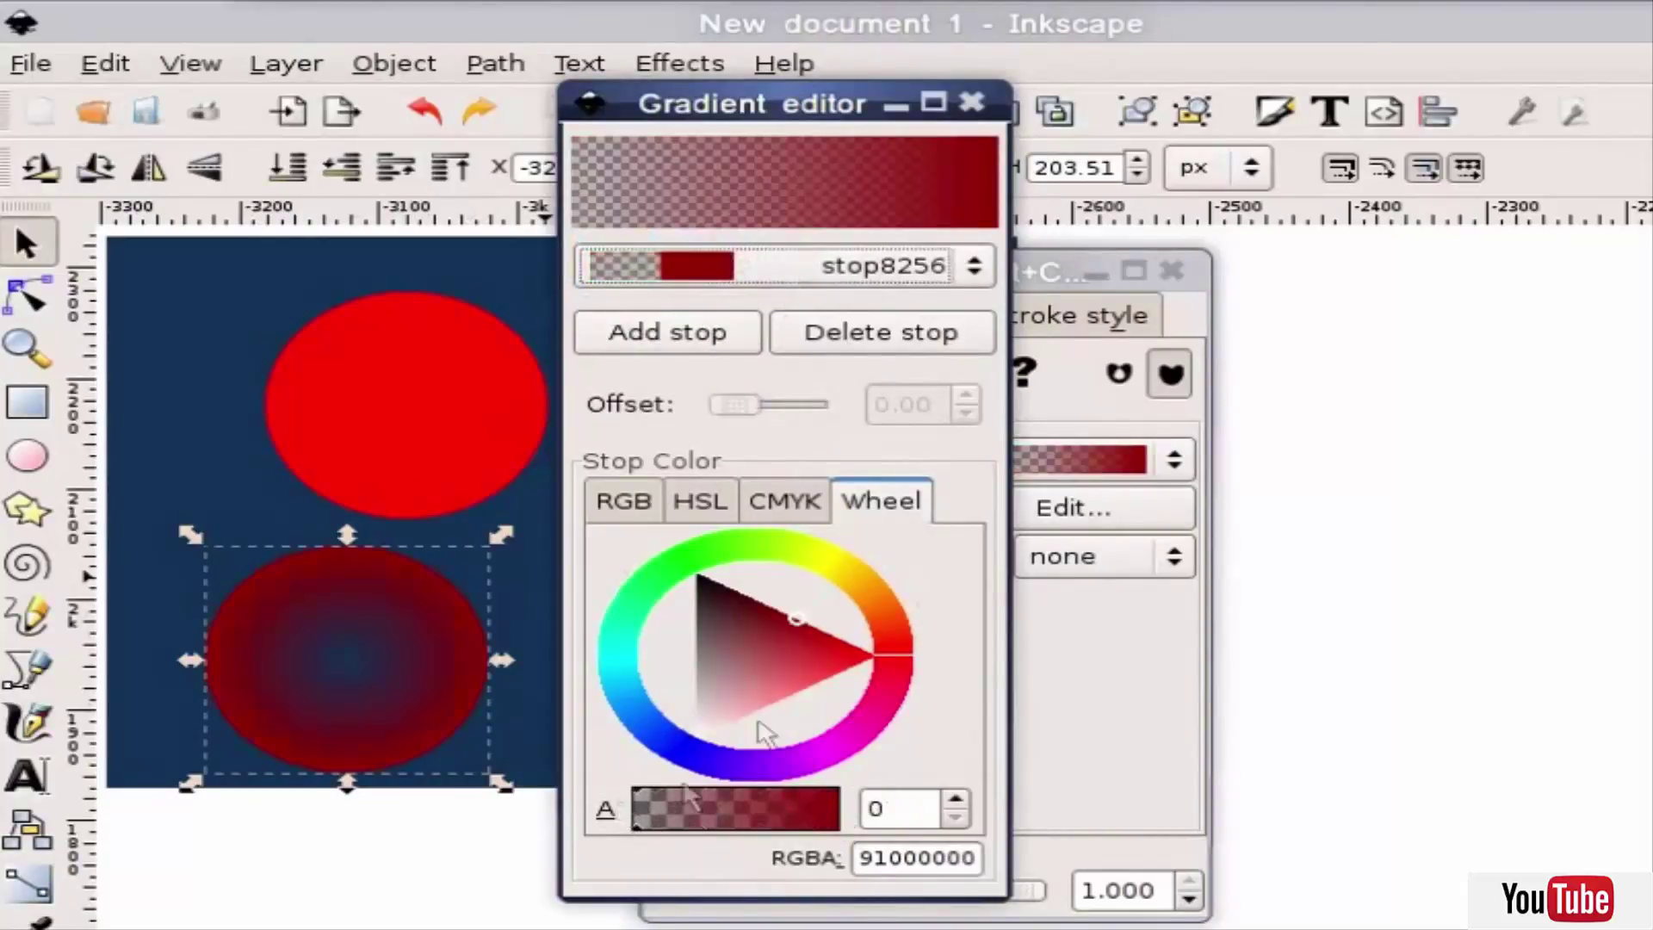
pyautogui.click(390, 613)
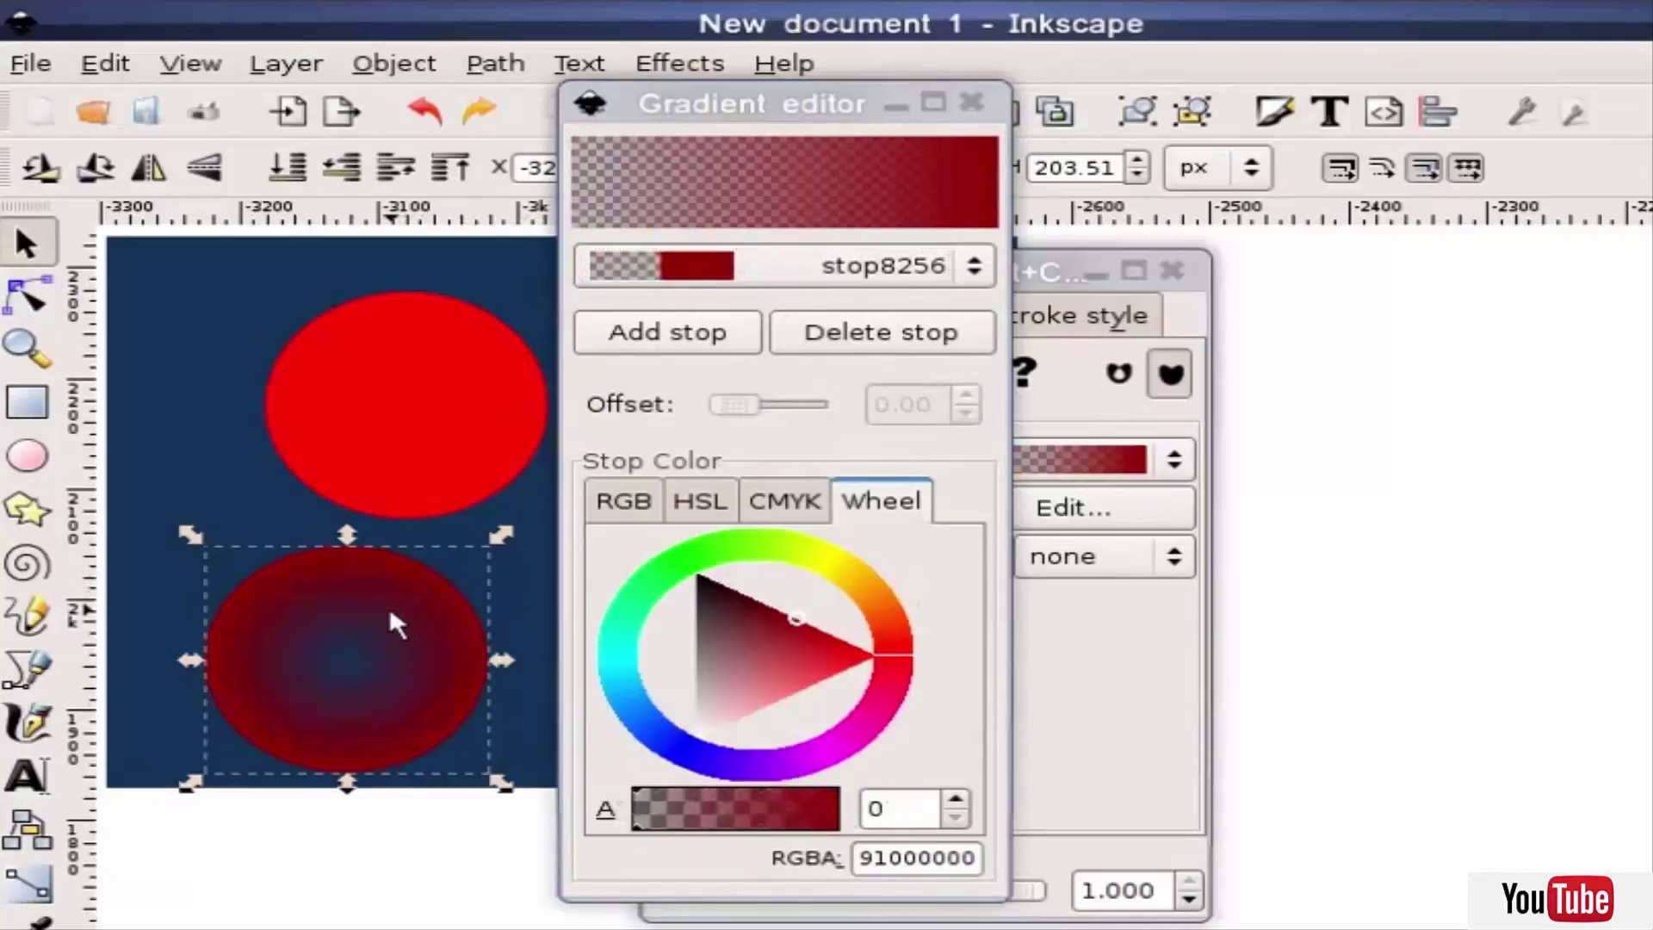
pyautogui.click(971, 103)
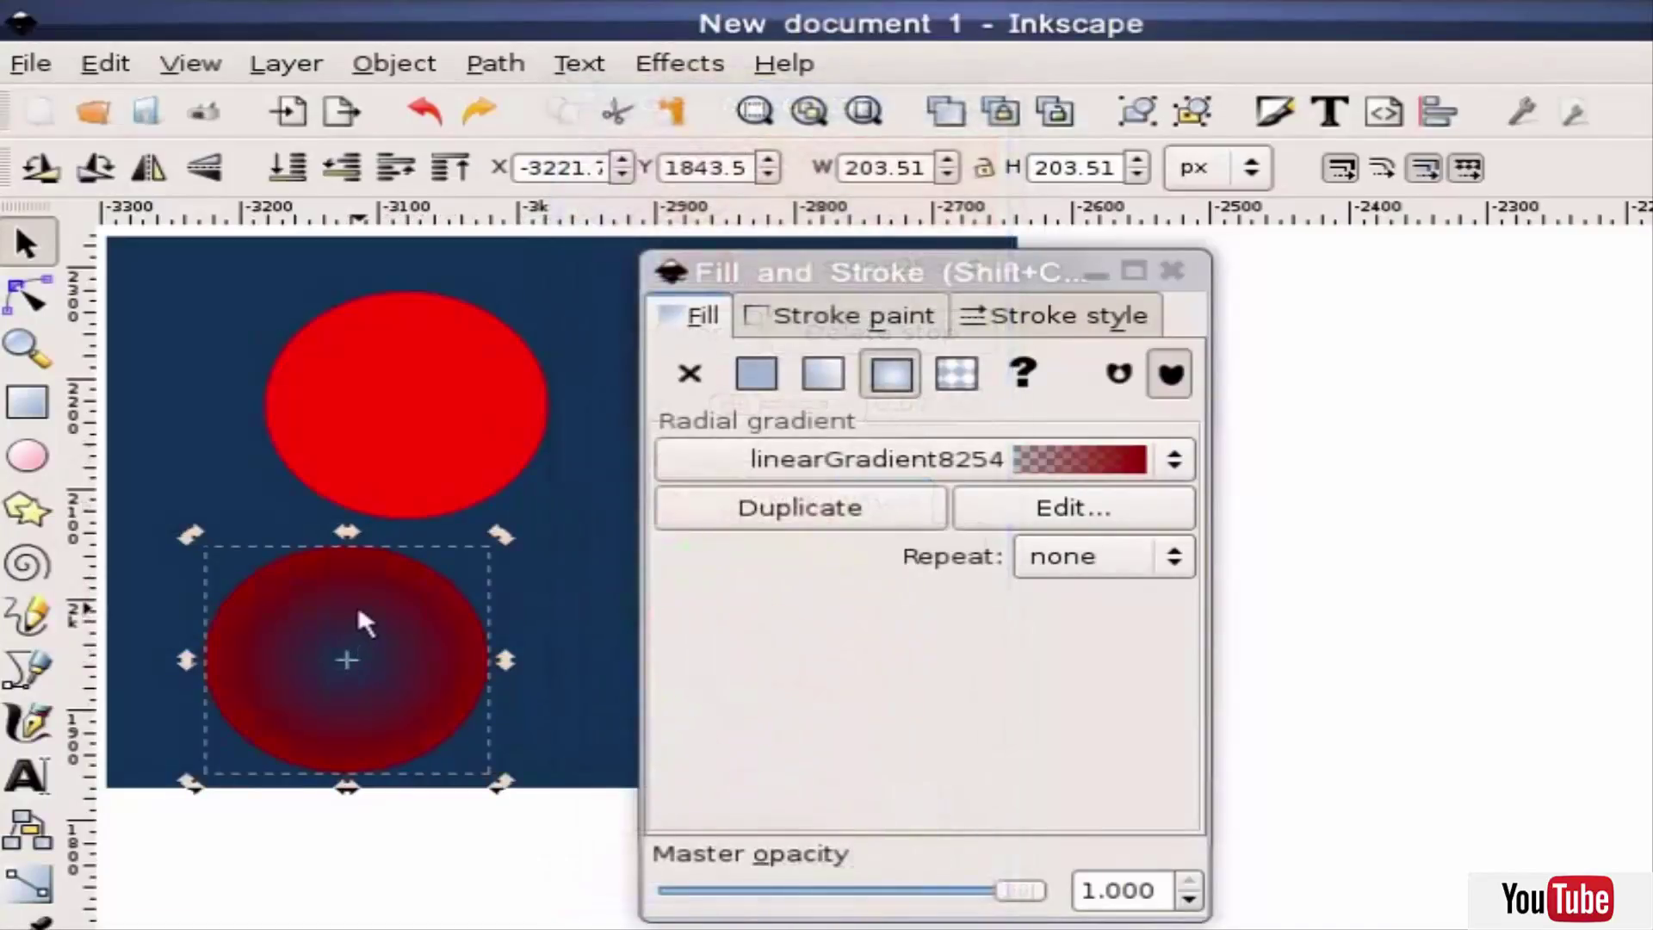
# Select both circles and centre them on the vertical and horizontal axes.
pyautogui.keyDown('shift'); pyautogui.click(336, 446); pyautogui.keyUp('shift')
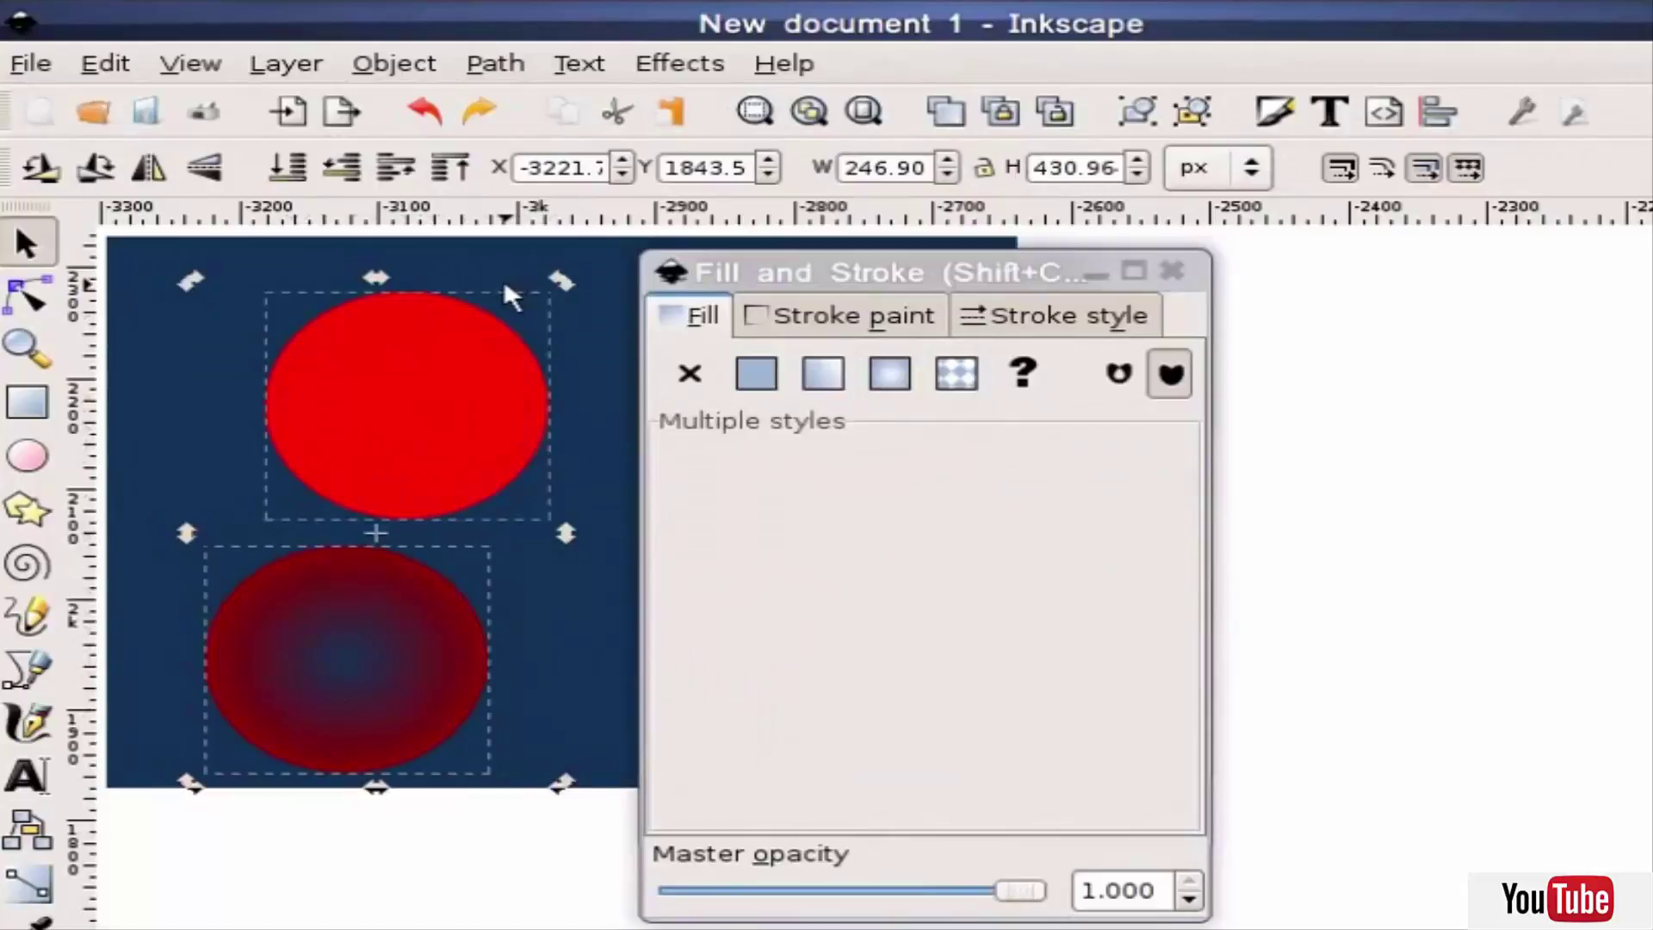
pyautogui.hotkey('shift', 'ctrl', 'a')
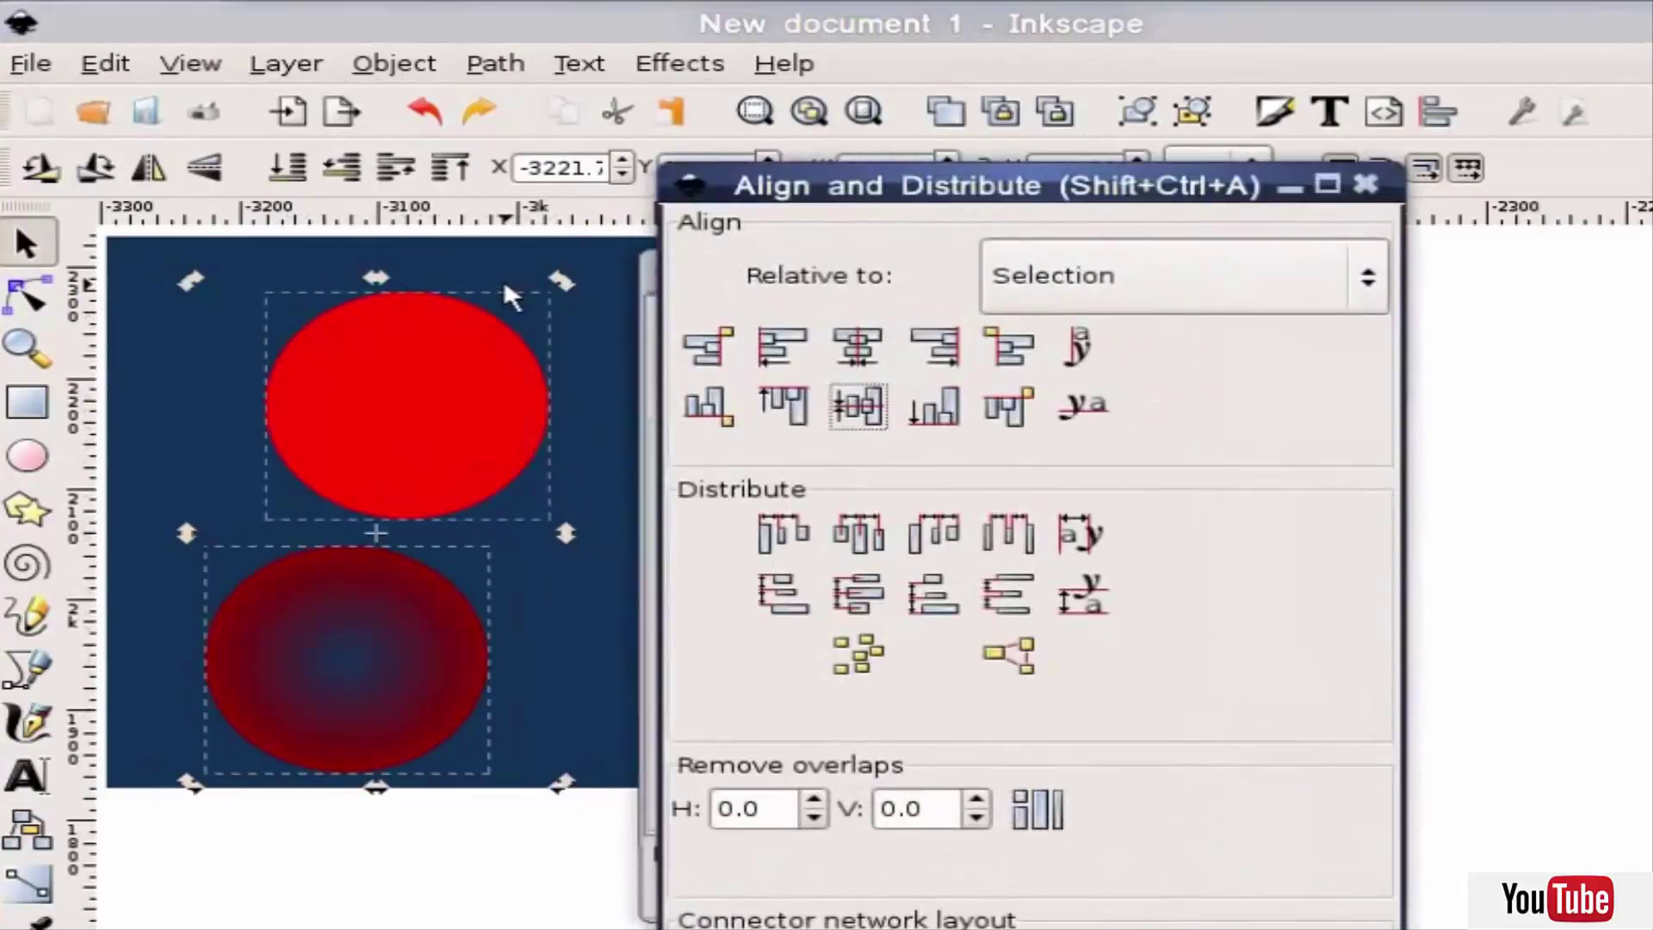
pyautogui.moveTo(807, 220); pyautogui.dragTo(607, 170)
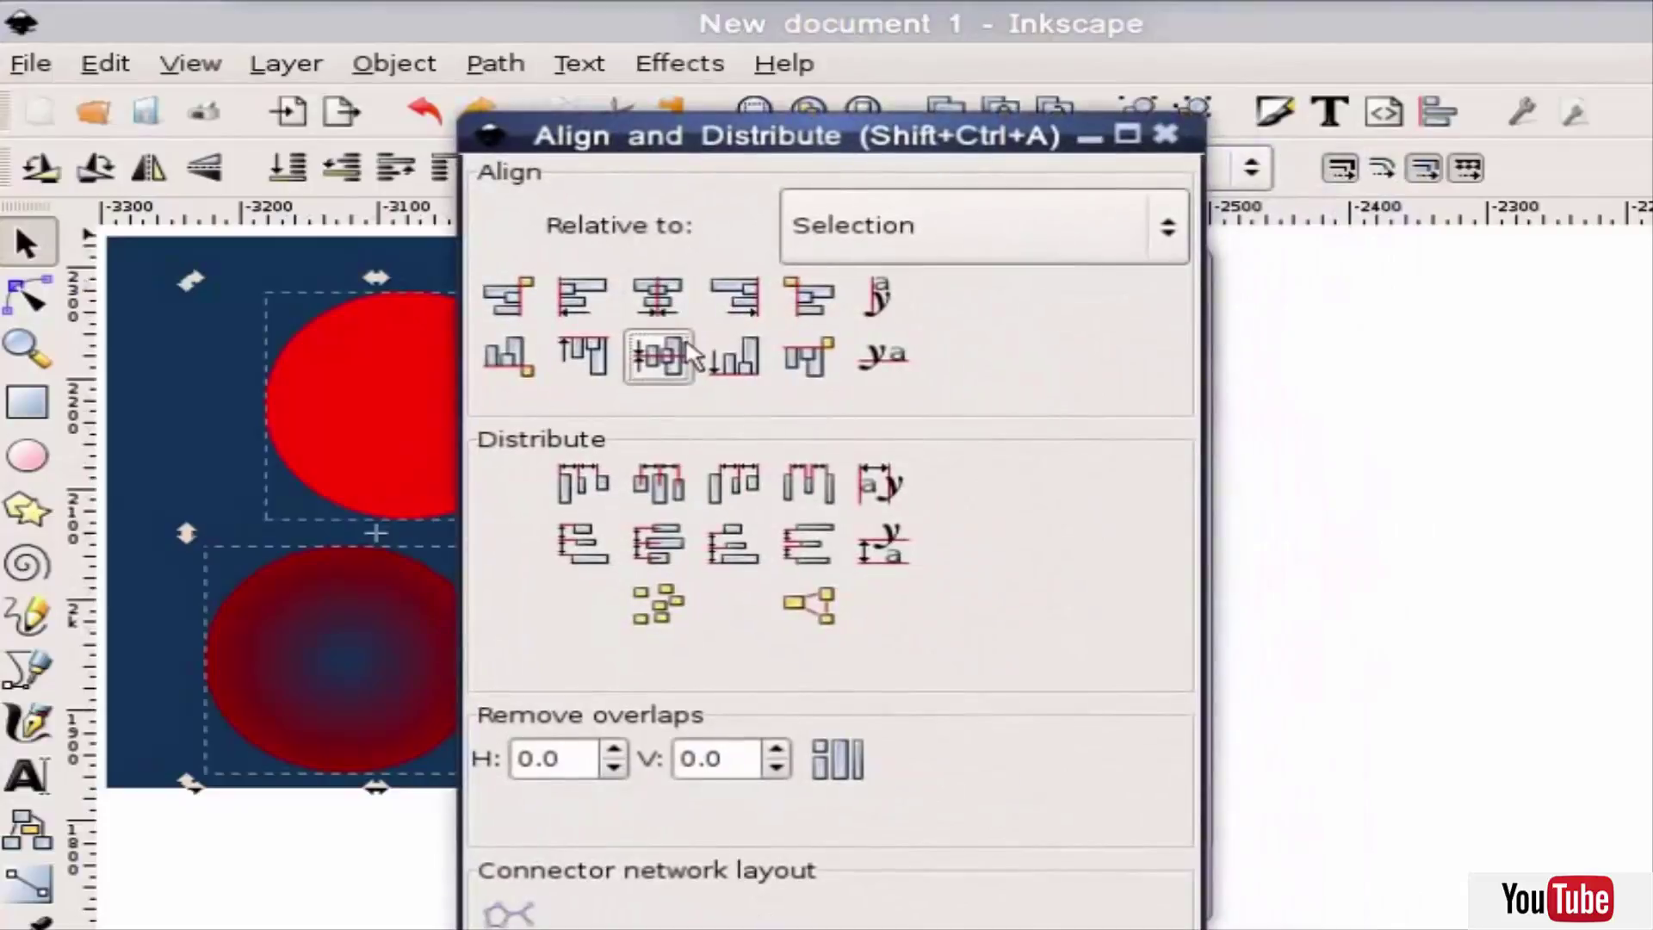
pyautogui.click(660, 302)
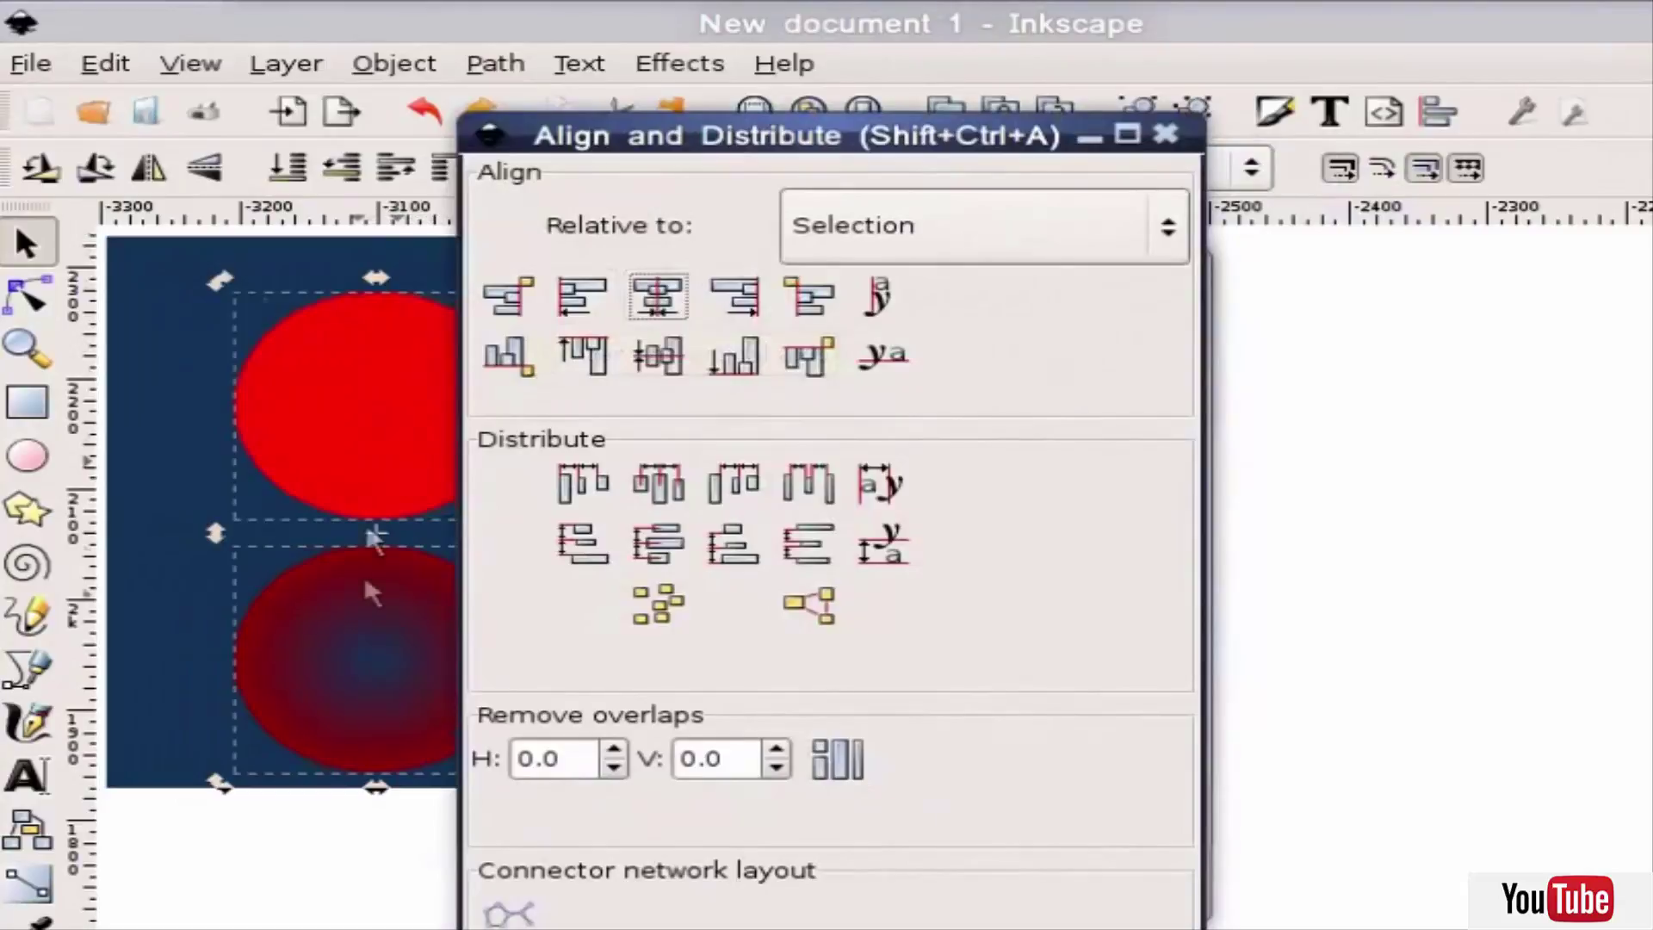
pyautogui.click(660, 357)
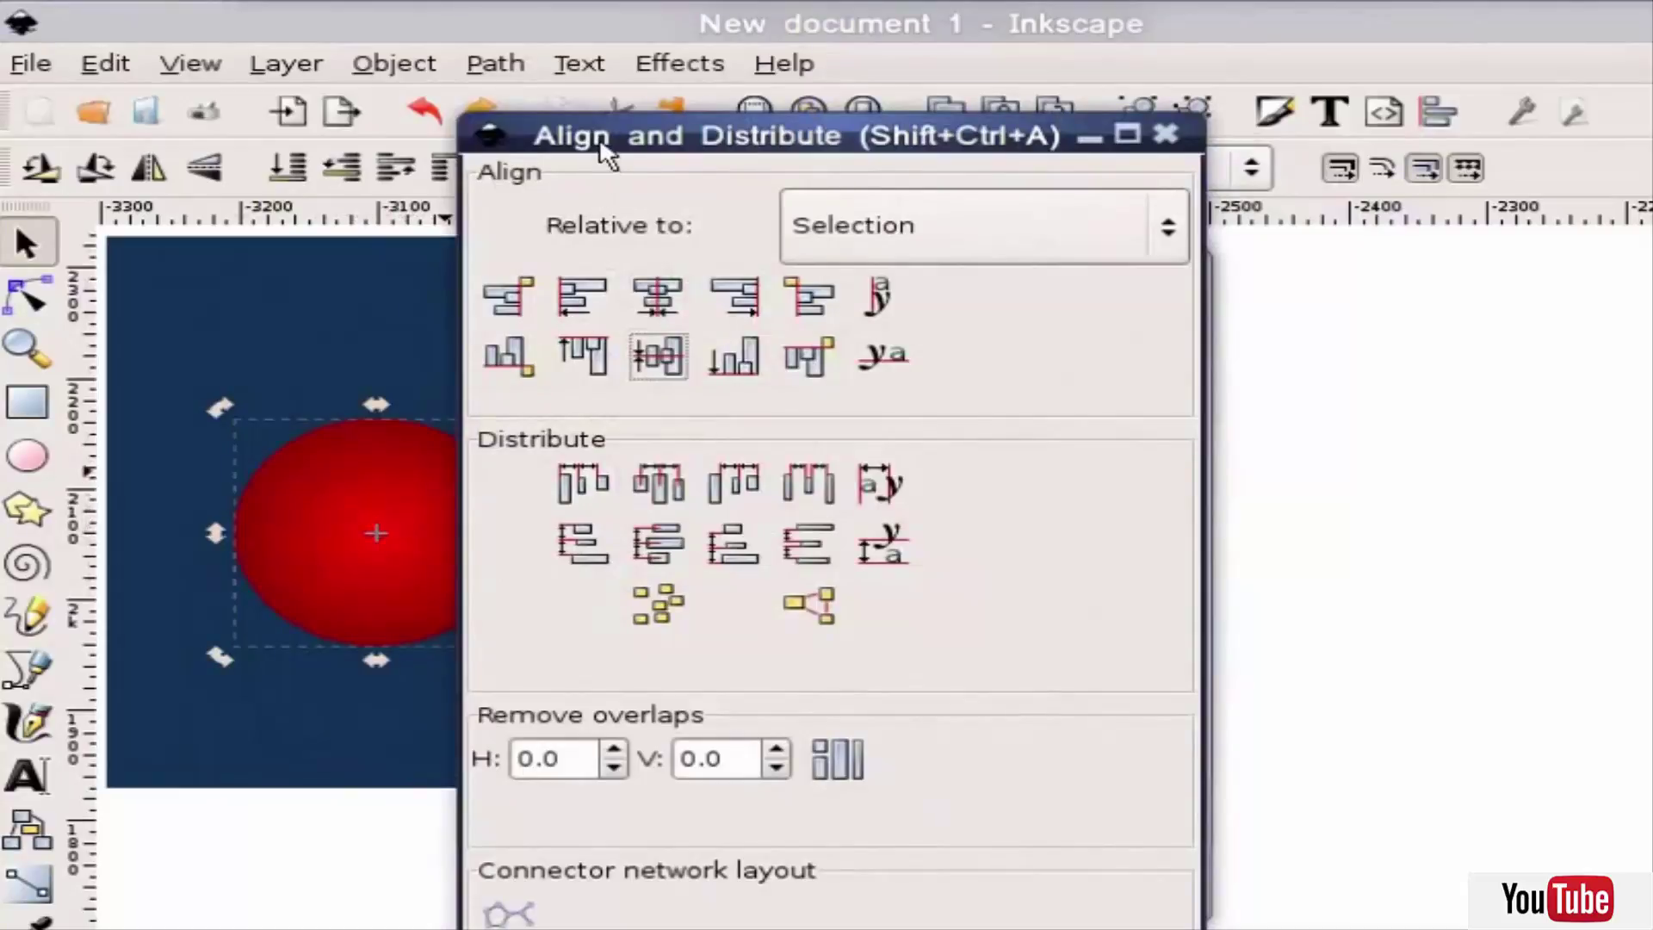
pyautogui.moveTo(609, 147); pyautogui.dragTo(729, 177)
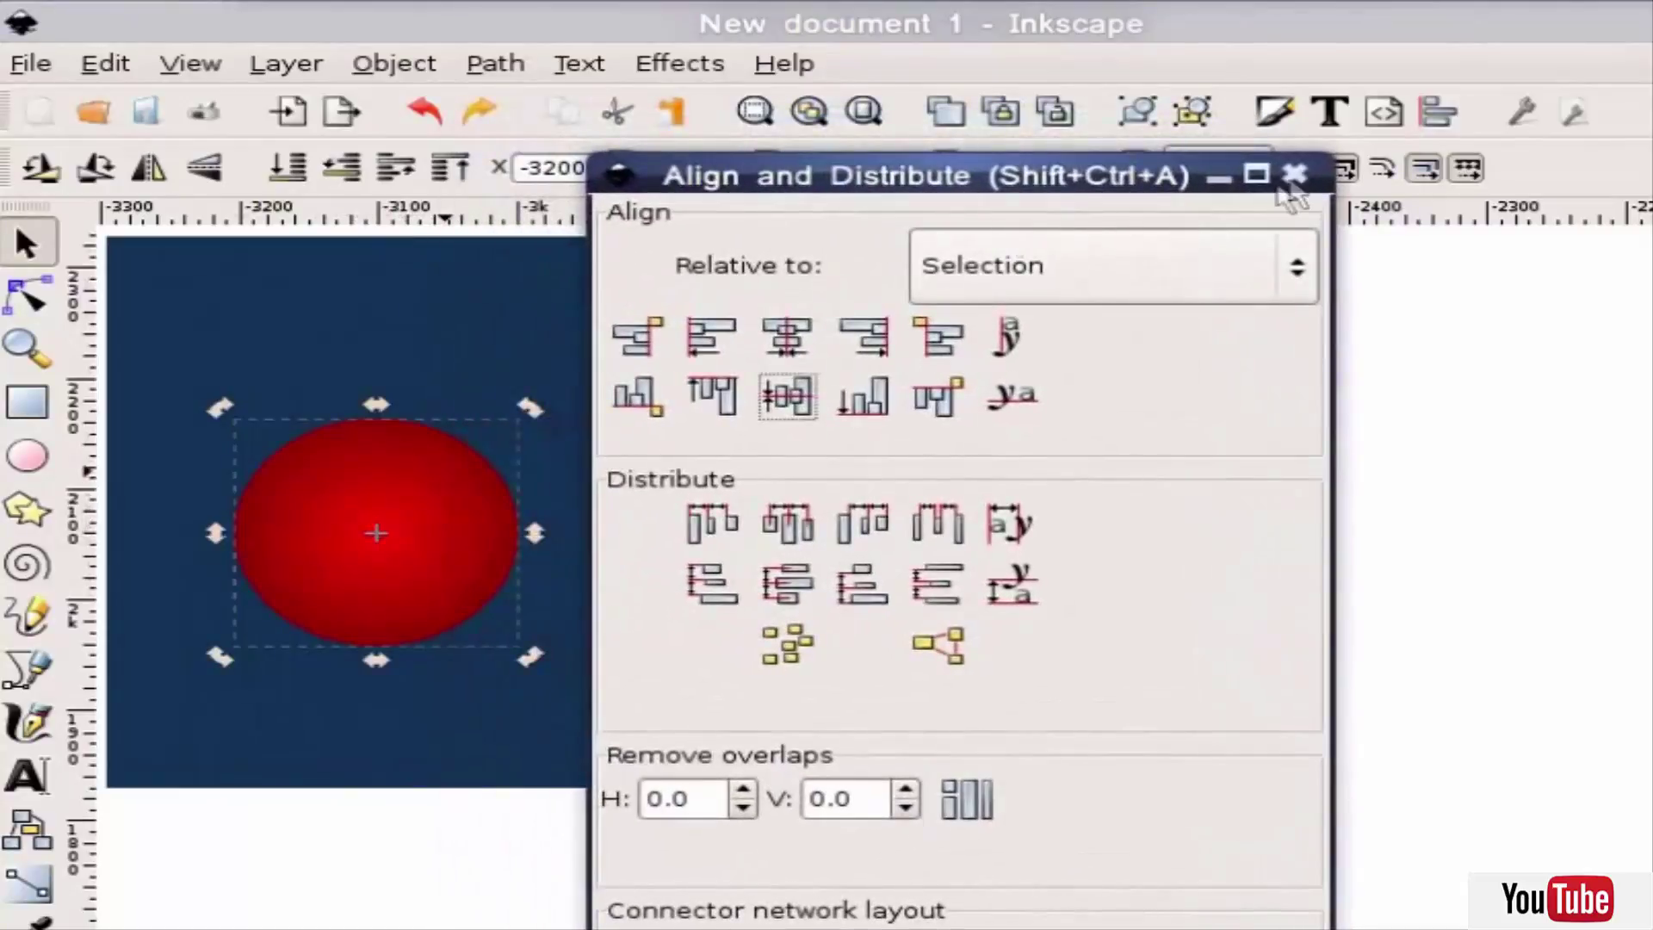
# Move the red ball higher on the navy background and deselect it.
pyautogui.click(1290, 176)
pyautogui.moveTo(413, 526); pyautogui.dragTo(442, 447)
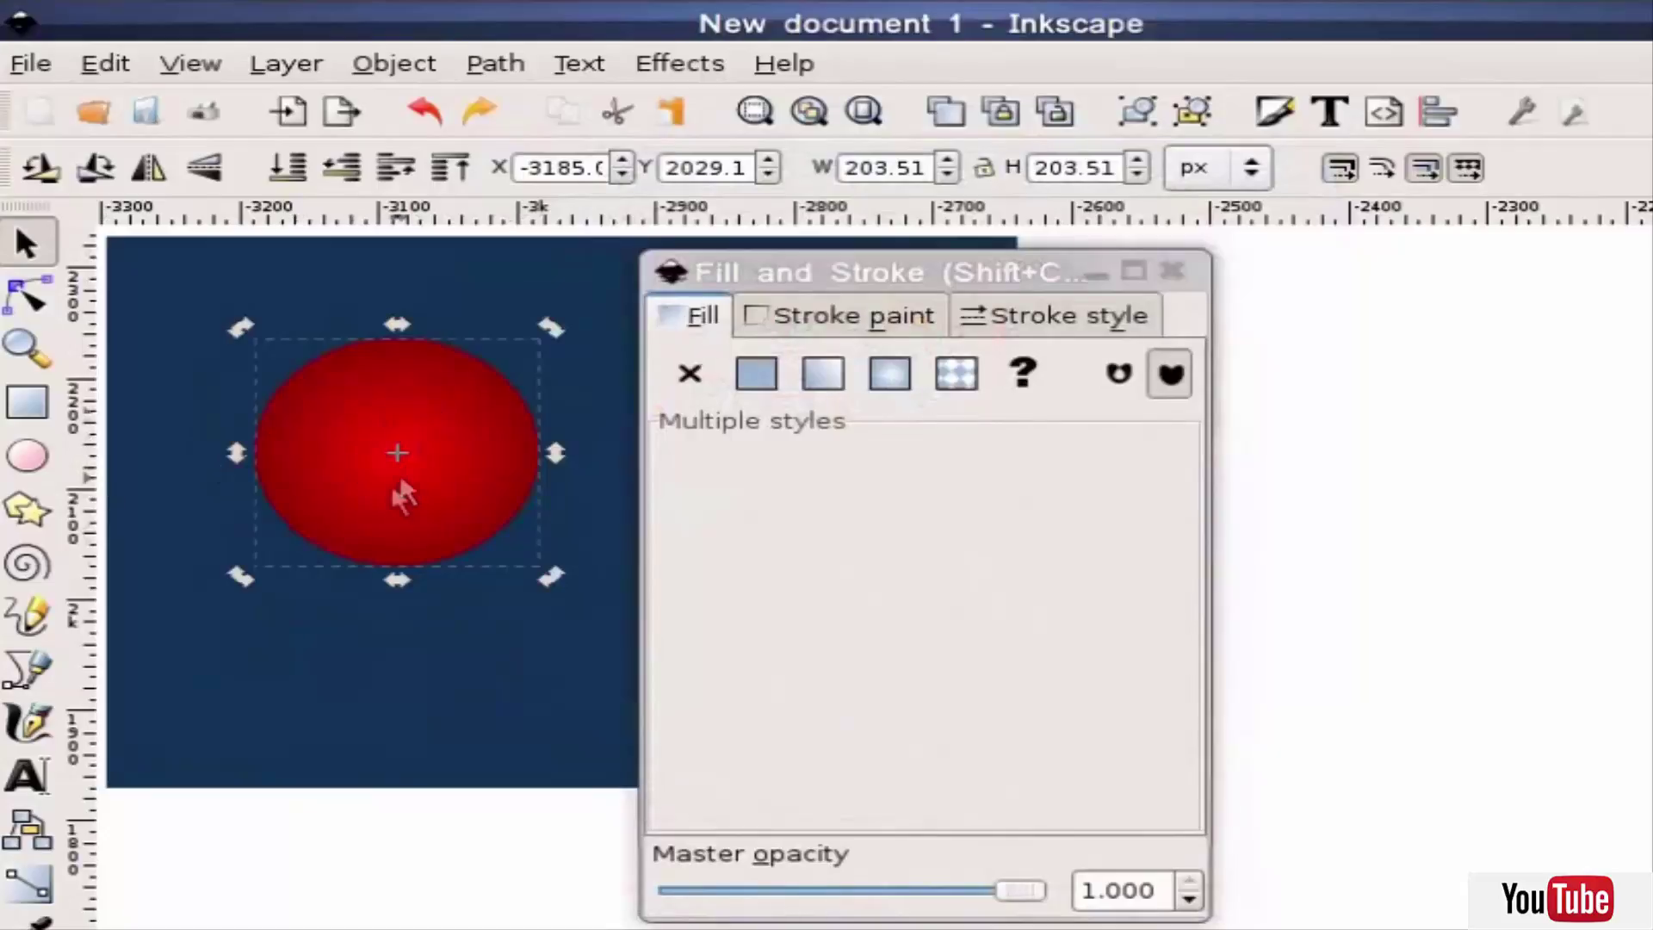
pyautogui.click(353, 866)
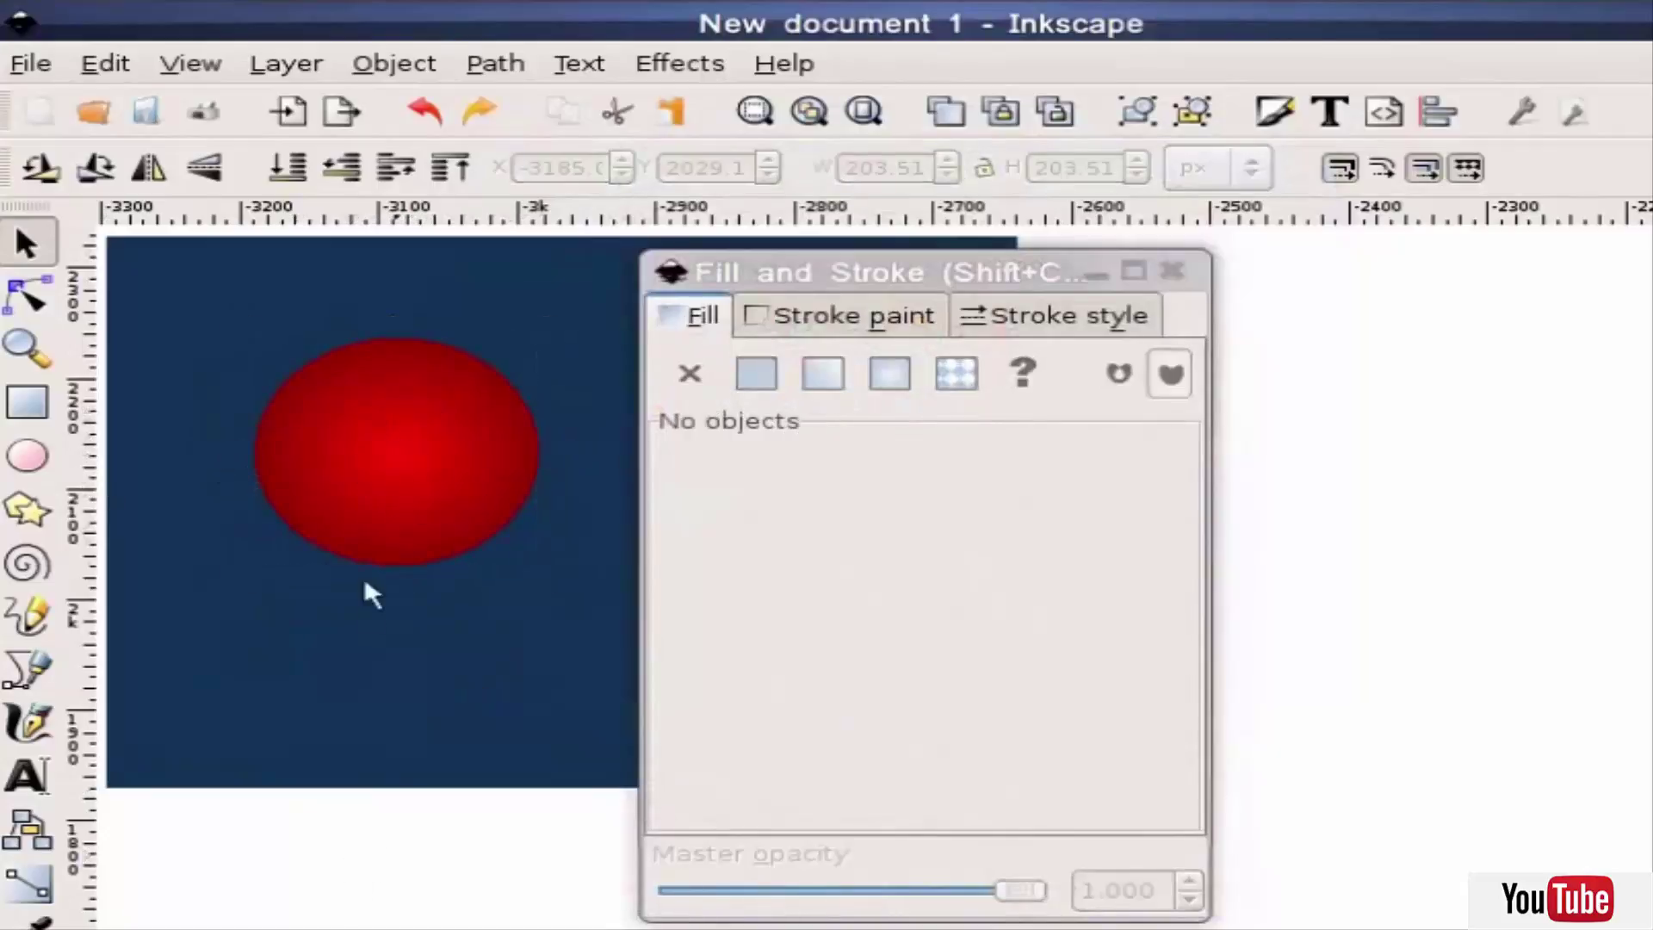
# Draw a white ffffffff ellipse about 161.61 px wide over the ball's upper part.
pyautogui.click(25, 469)
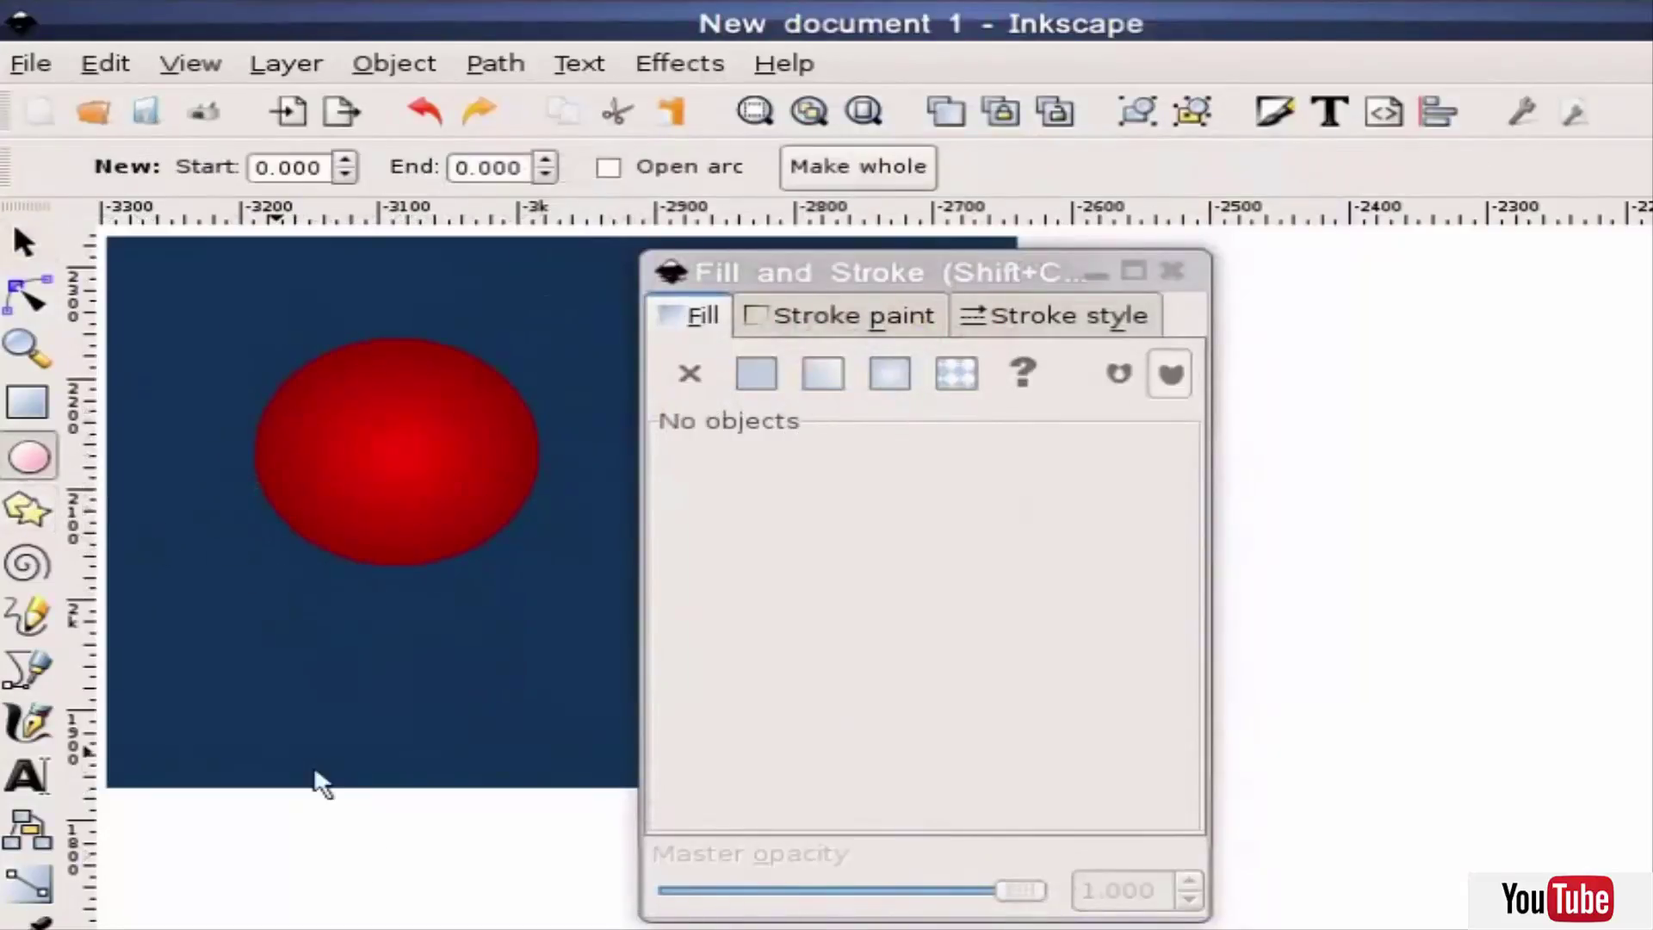
pyautogui.moveTo(208, 628); pyautogui.dragTo(441, 834)
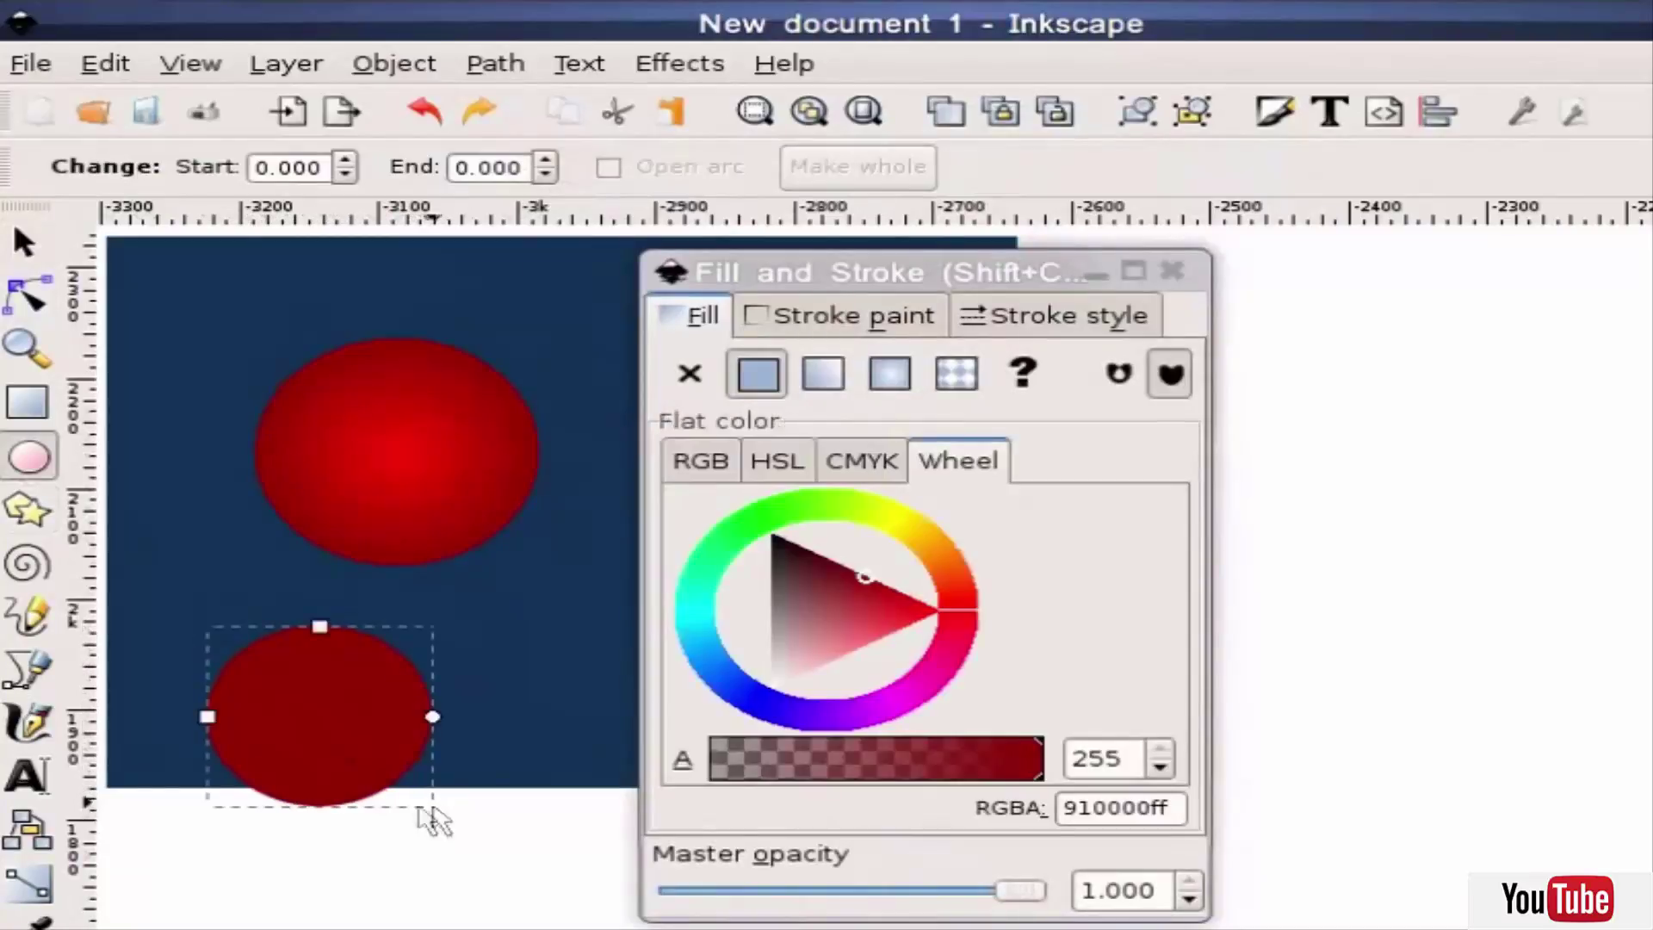
pyautogui.press('s')
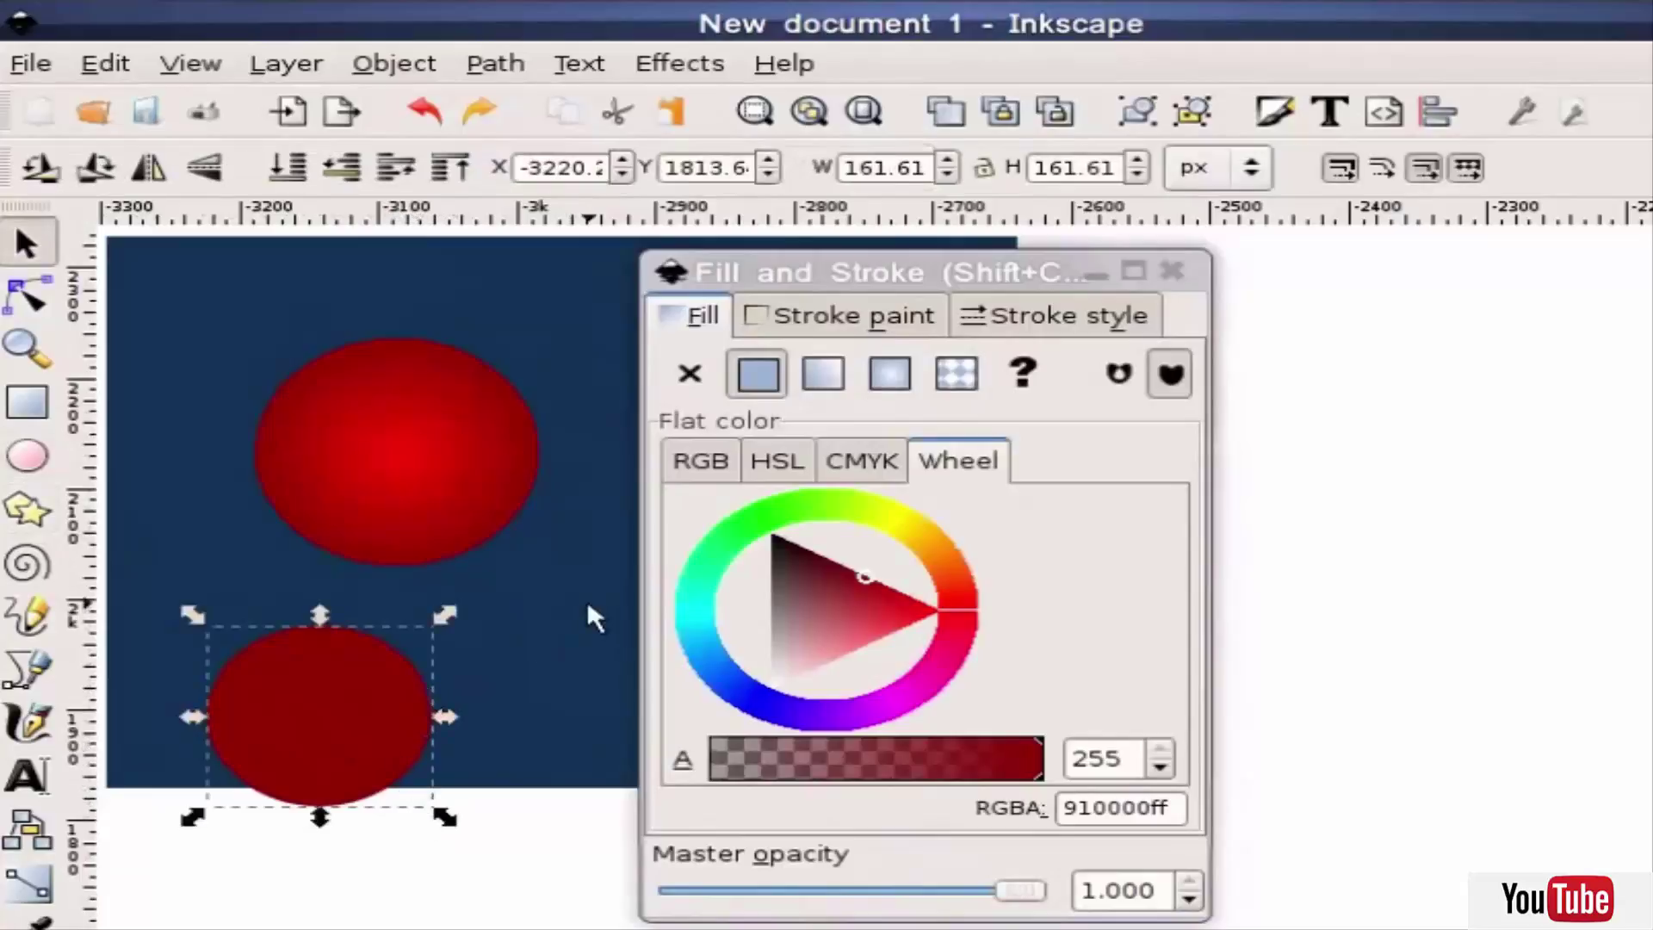
pyautogui.moveTo(793, 629)
pyautogui.mouseDown()
pyautogui.moveTo(842, 603)
pyautogui.moveTo(770, 691)
pyautogui.mouseUp()
pyautogui.moveTo(356, 682); pyautogui.dragTo(429, 424)
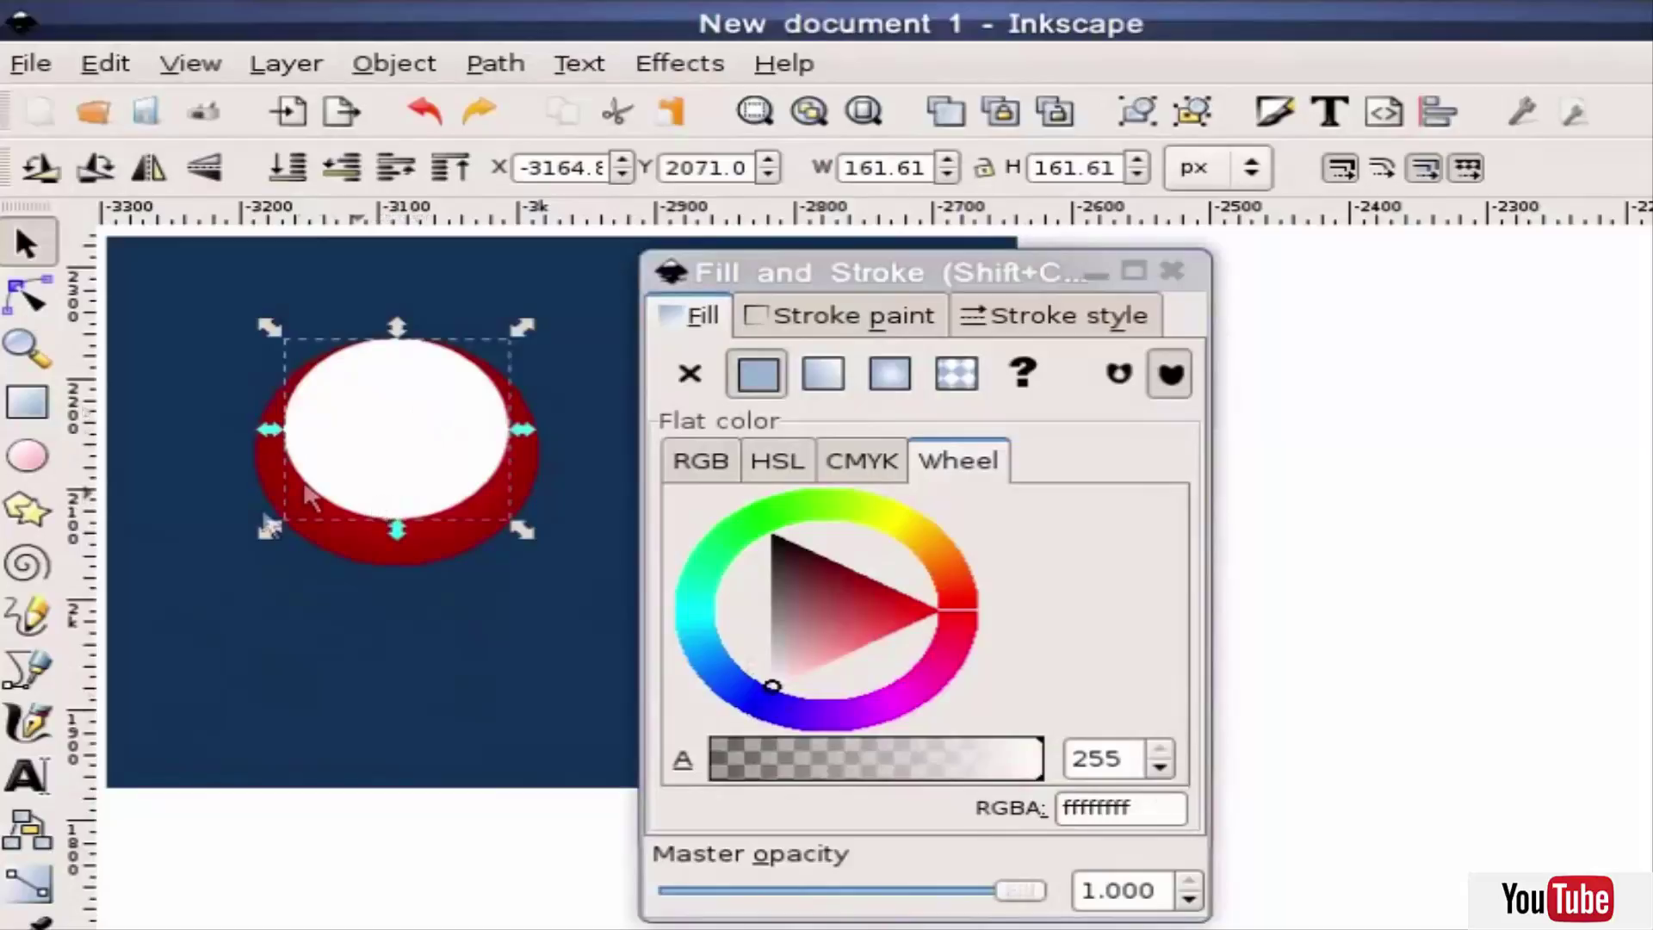
# Give the white ellipse a linear gradient from white at top to transparent ffffff00 below.
pyautogui.click(26, 896)
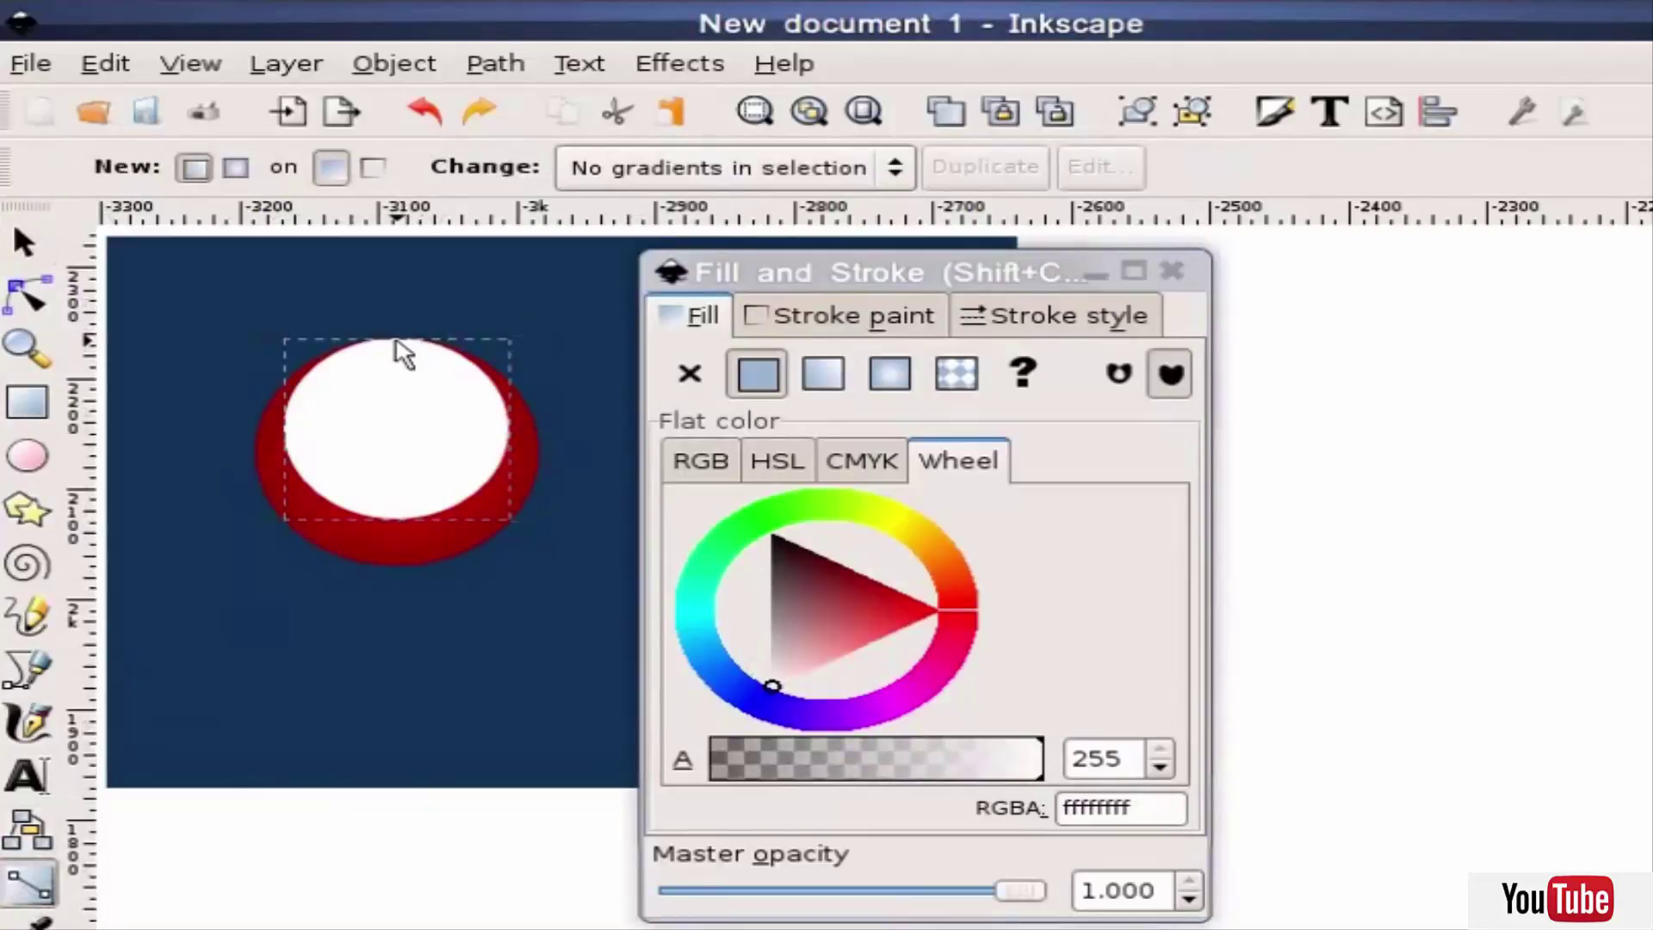
pyautogui.moveTo(397, 343); pyautogui.dragTo(392, 463)
# Draw a flat ellipse and centre it just below the red ball.
pyautogui.press('s')
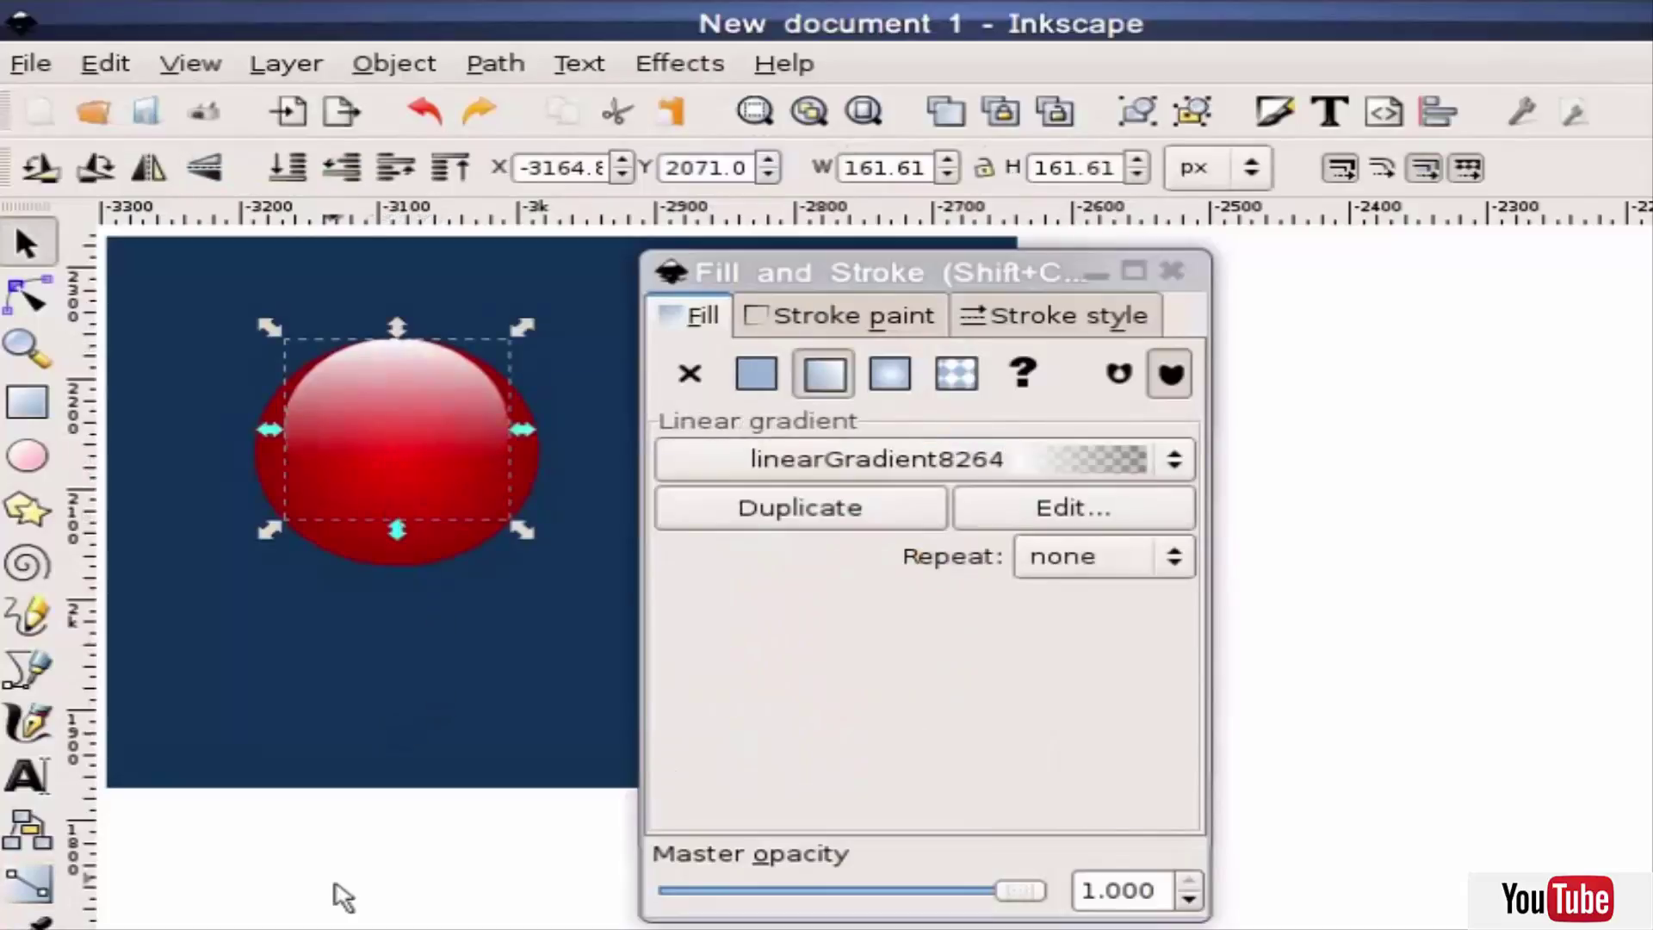
pyautogui.click(340, 892)
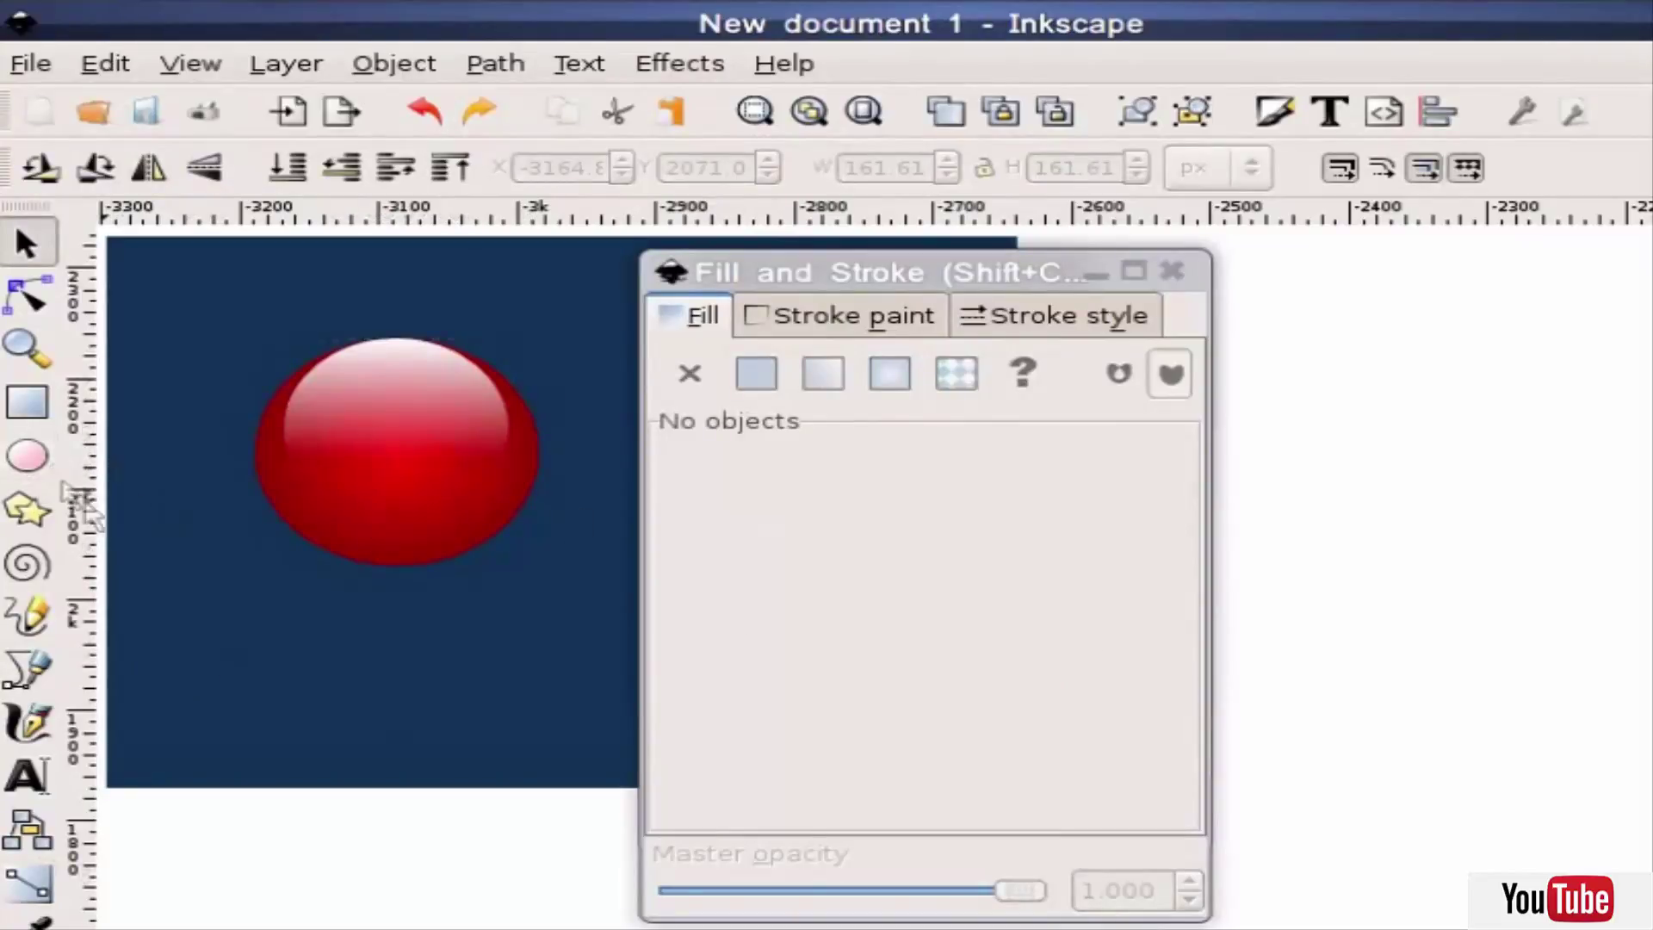
pyautogui.click(30, 459)
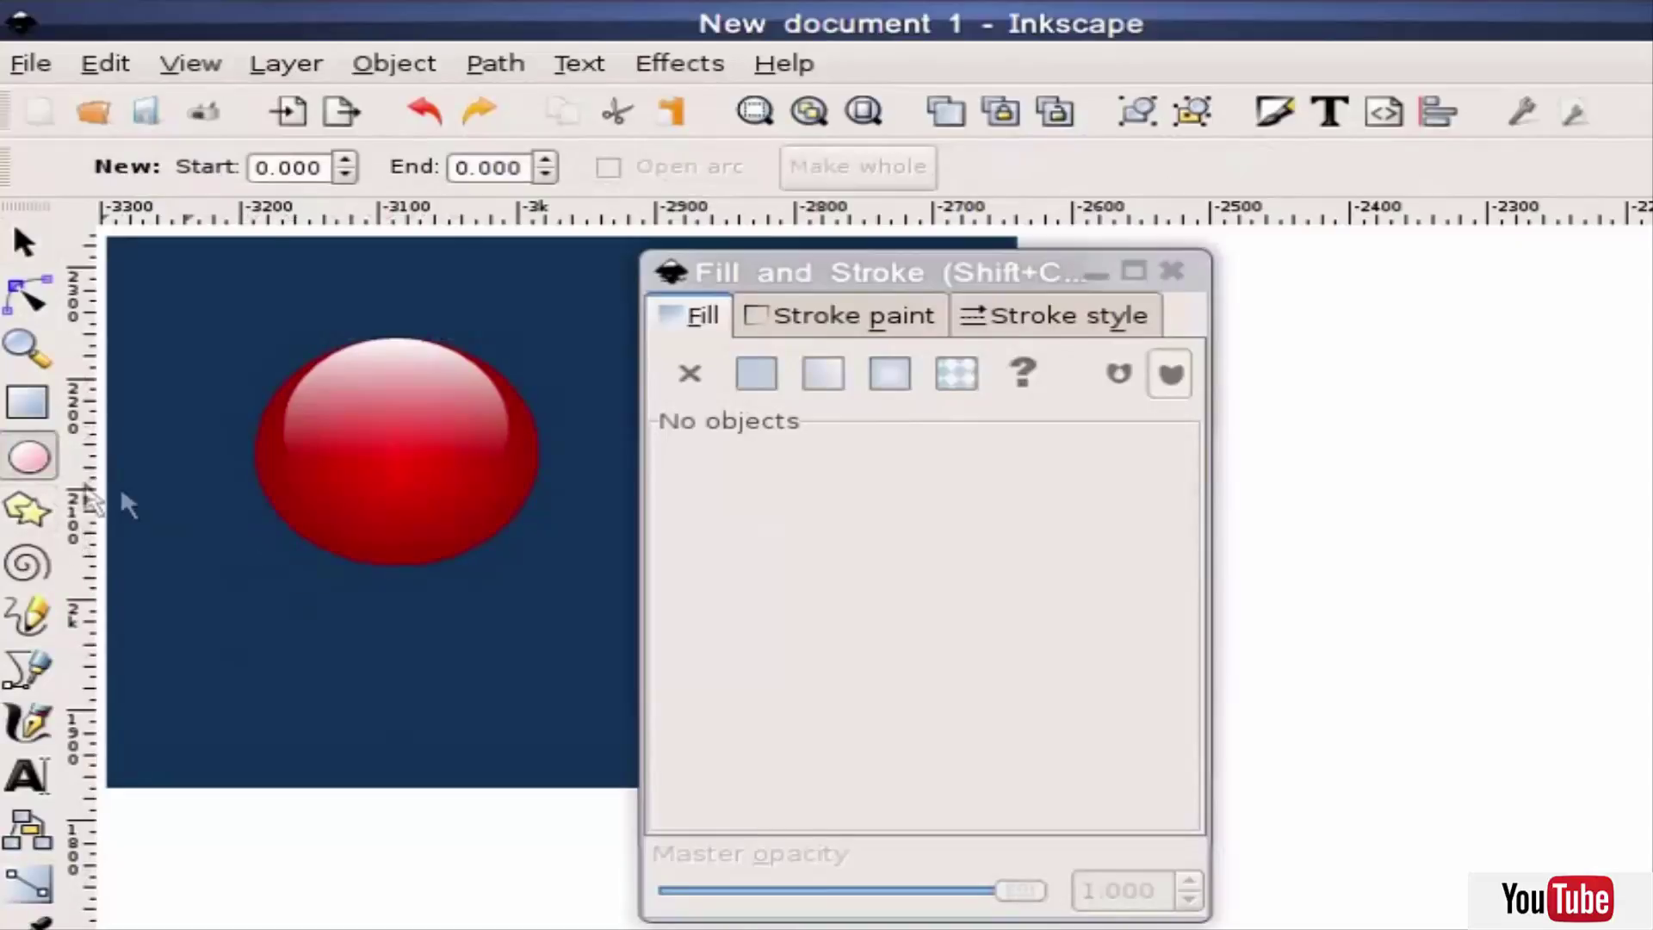
pyautogui.moveTo(231, 595); pyautogui.dragTo(503, 633)
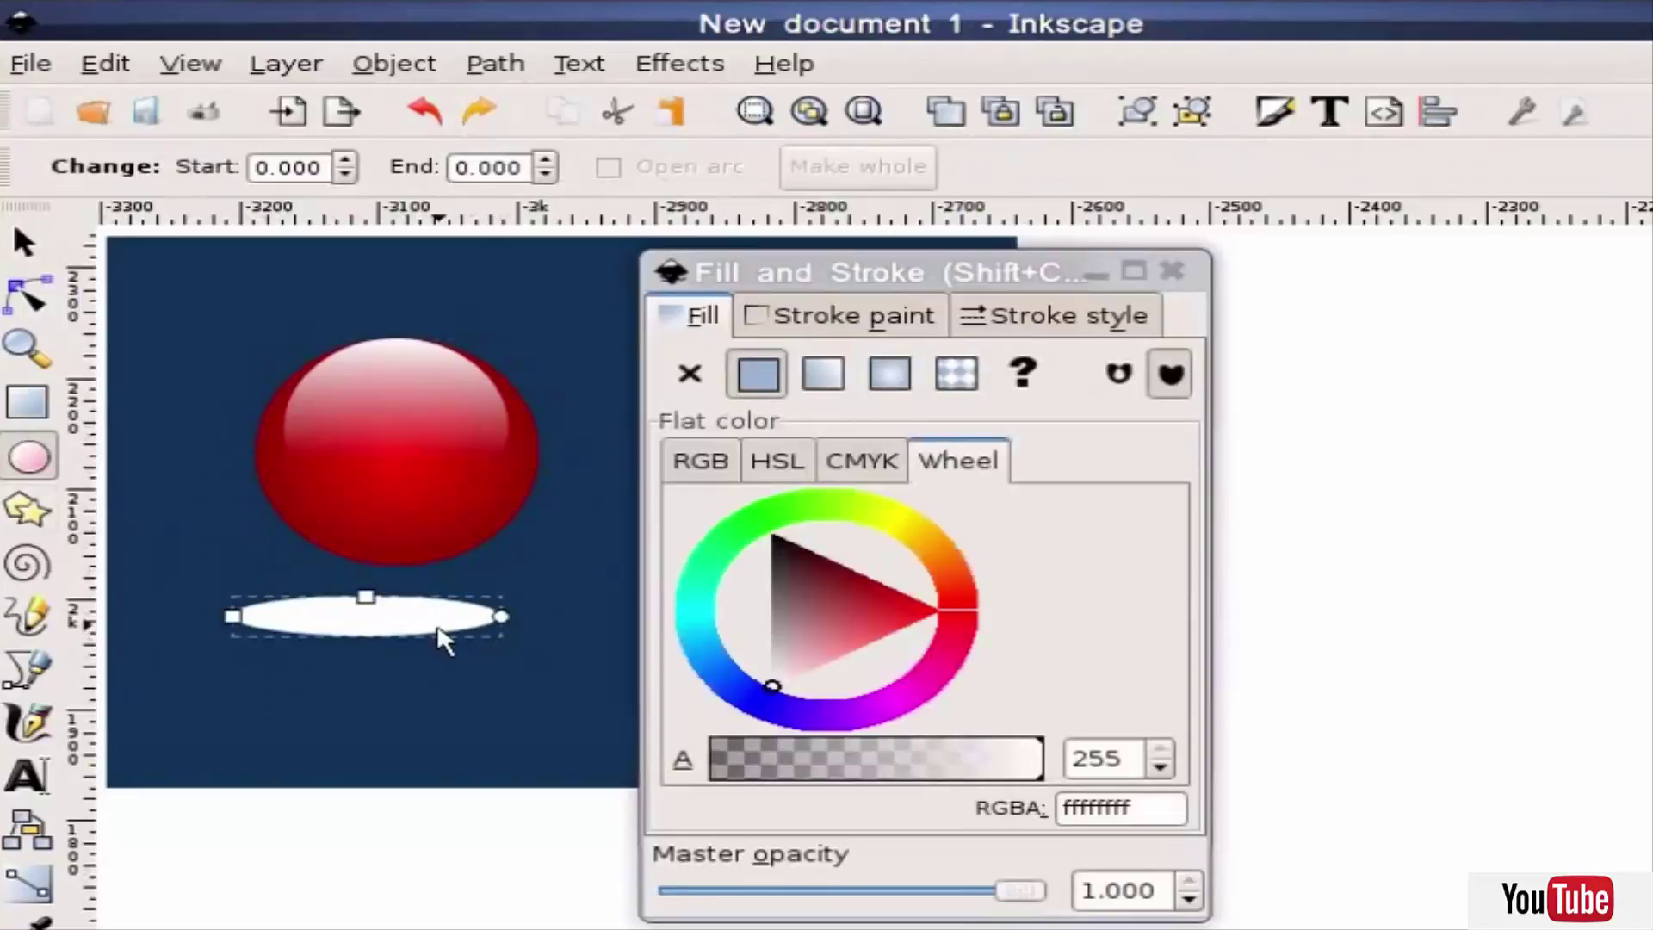
pyautogui.press('s')
pyautogui.moveTo(382, 625); pyautogui.dragTo(410, 609)
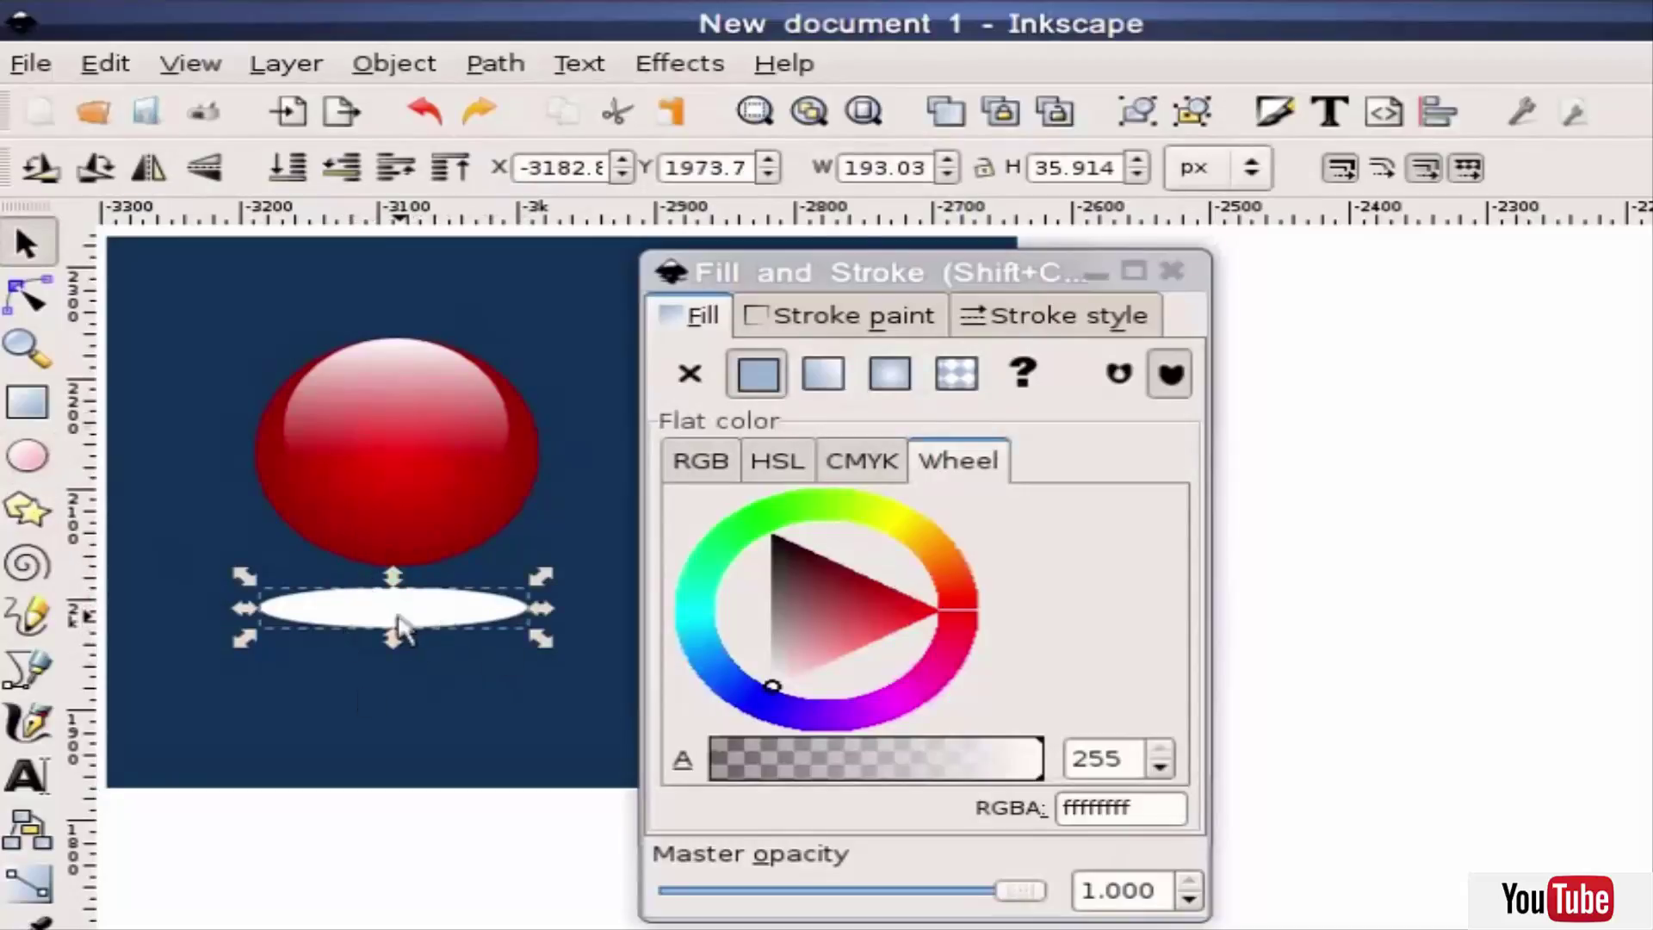
pyautogui.moveTo(397, 615); pyautogui.dragTo(386, 614)
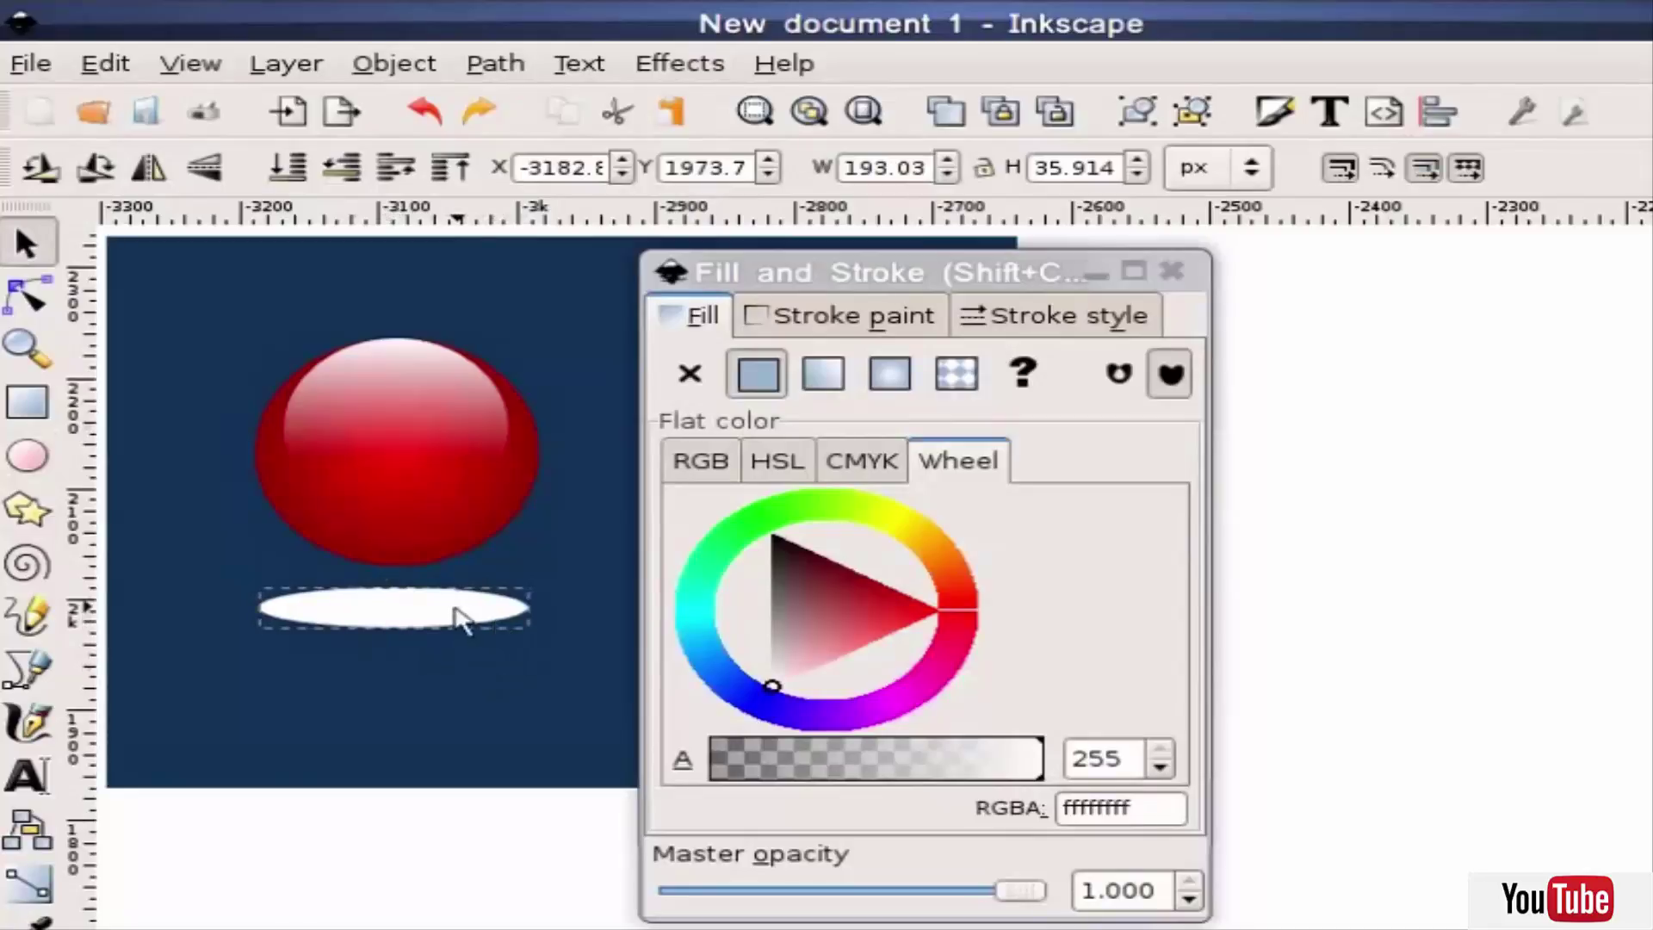
# Fill the flat ellipse with black and apply a radial gradient fading to transparent.
pyautogui.moveTo(812, 609); pyautogui.dragTo(772, 532)
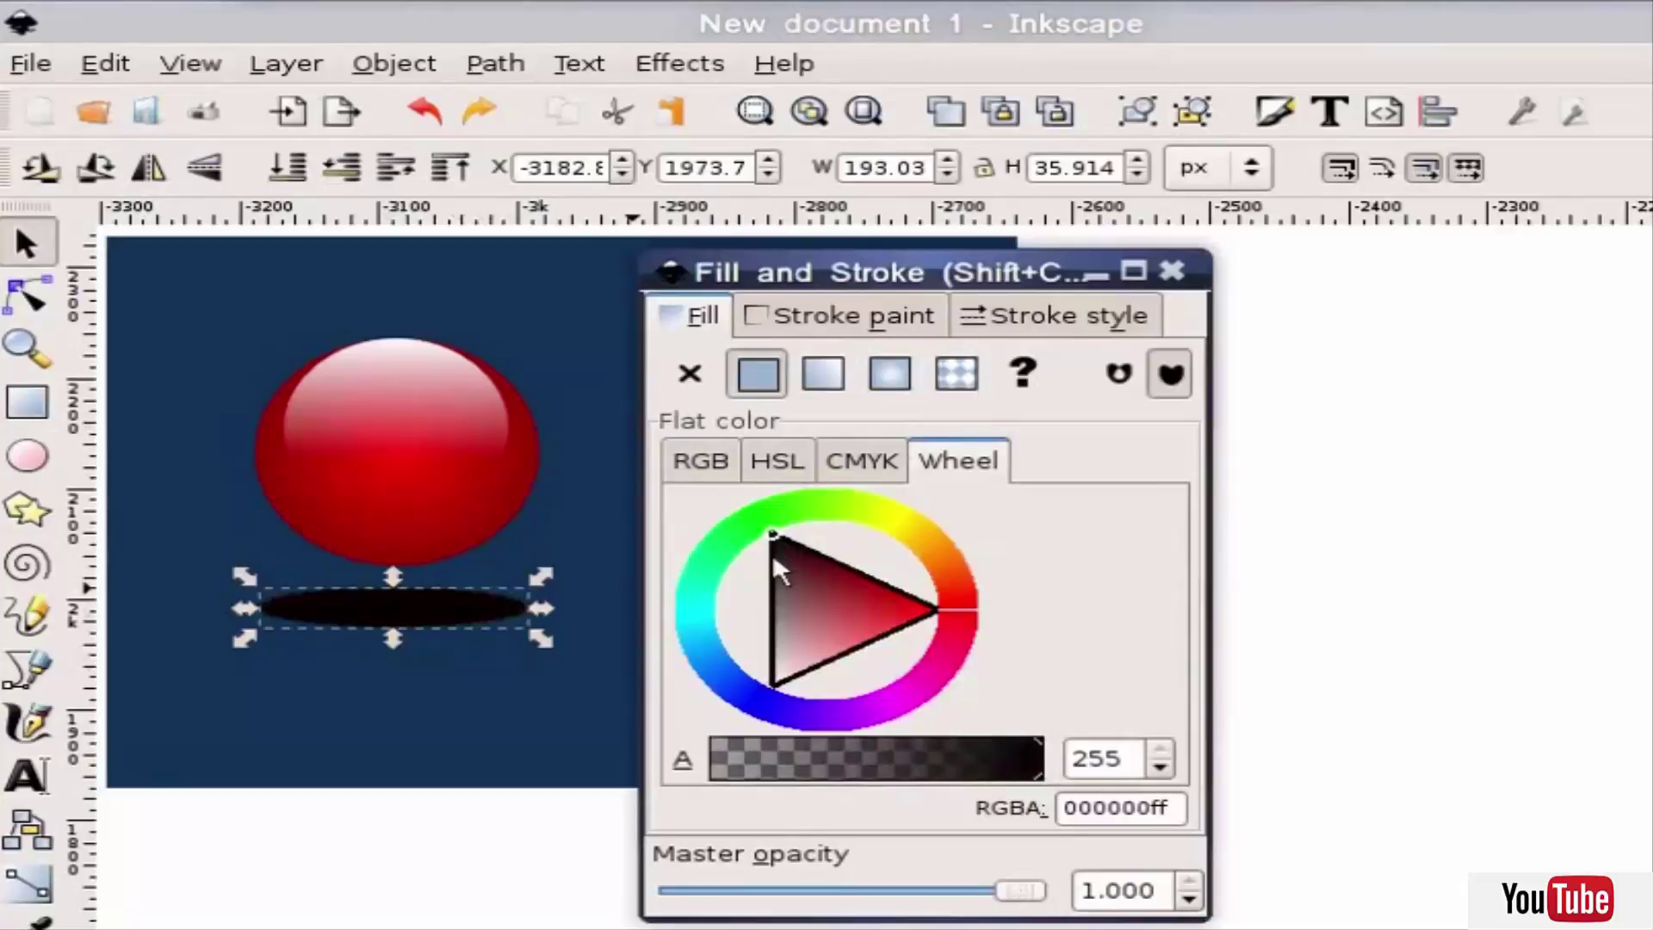
pyautogui.click(892, 379)
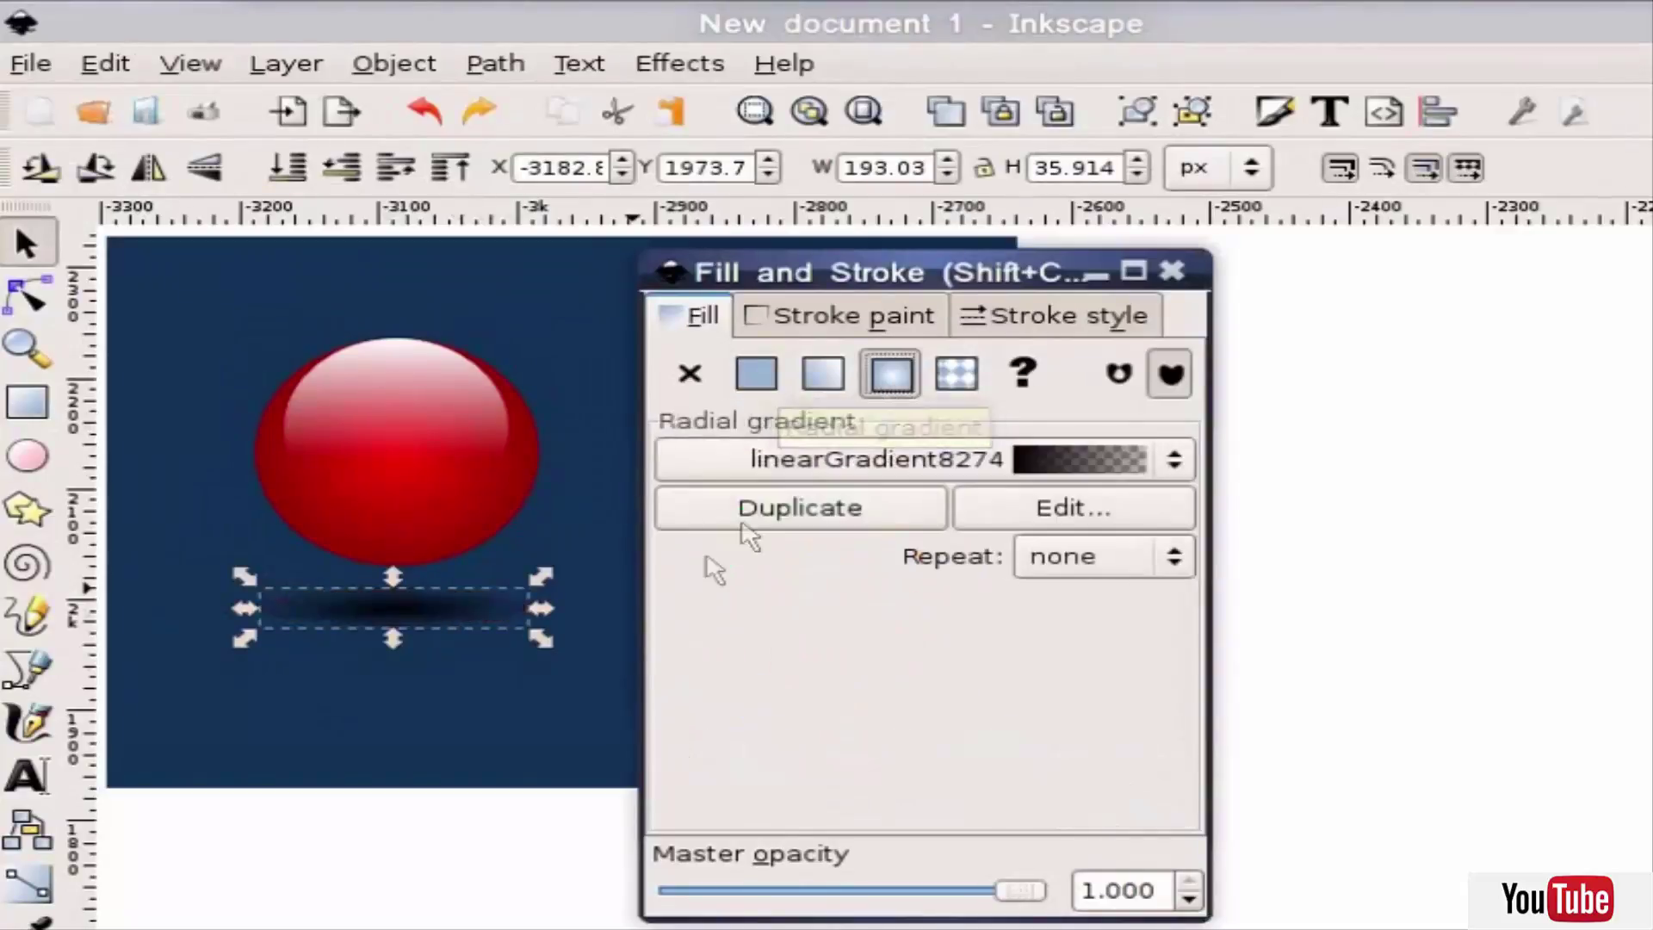
pyautogui.click(417, 849)
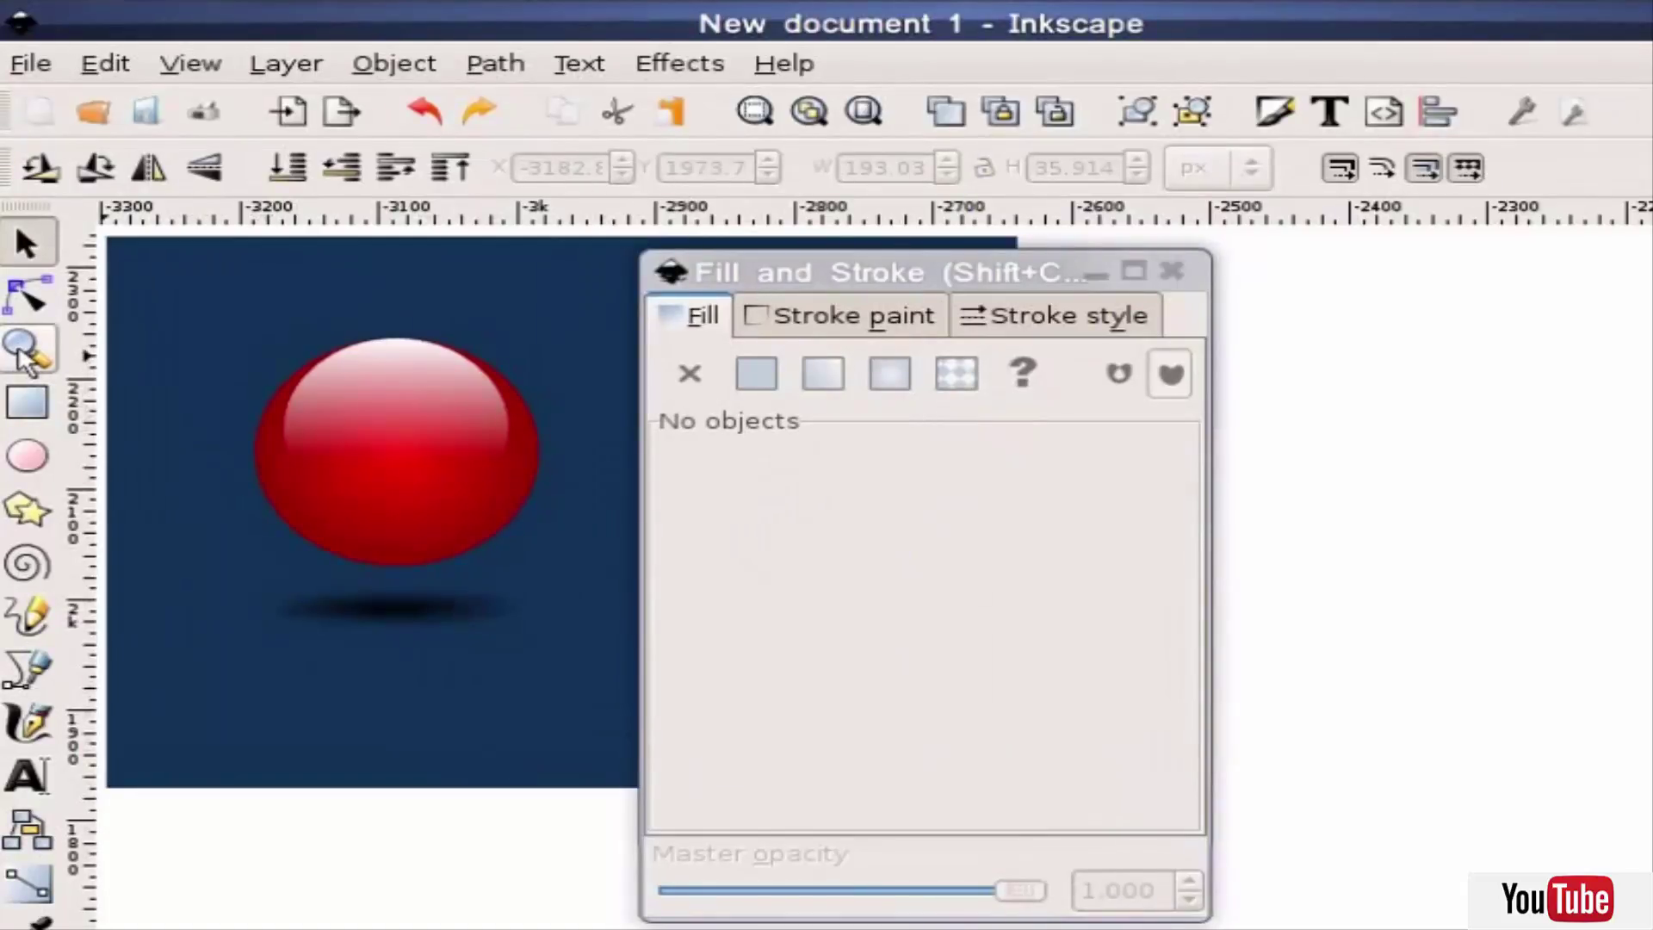
pyautogui.press('-')
pyautogui.press('+')
pyautogui.press('+')
pyautogui.press('-')
pyautogui.click(20, 351)
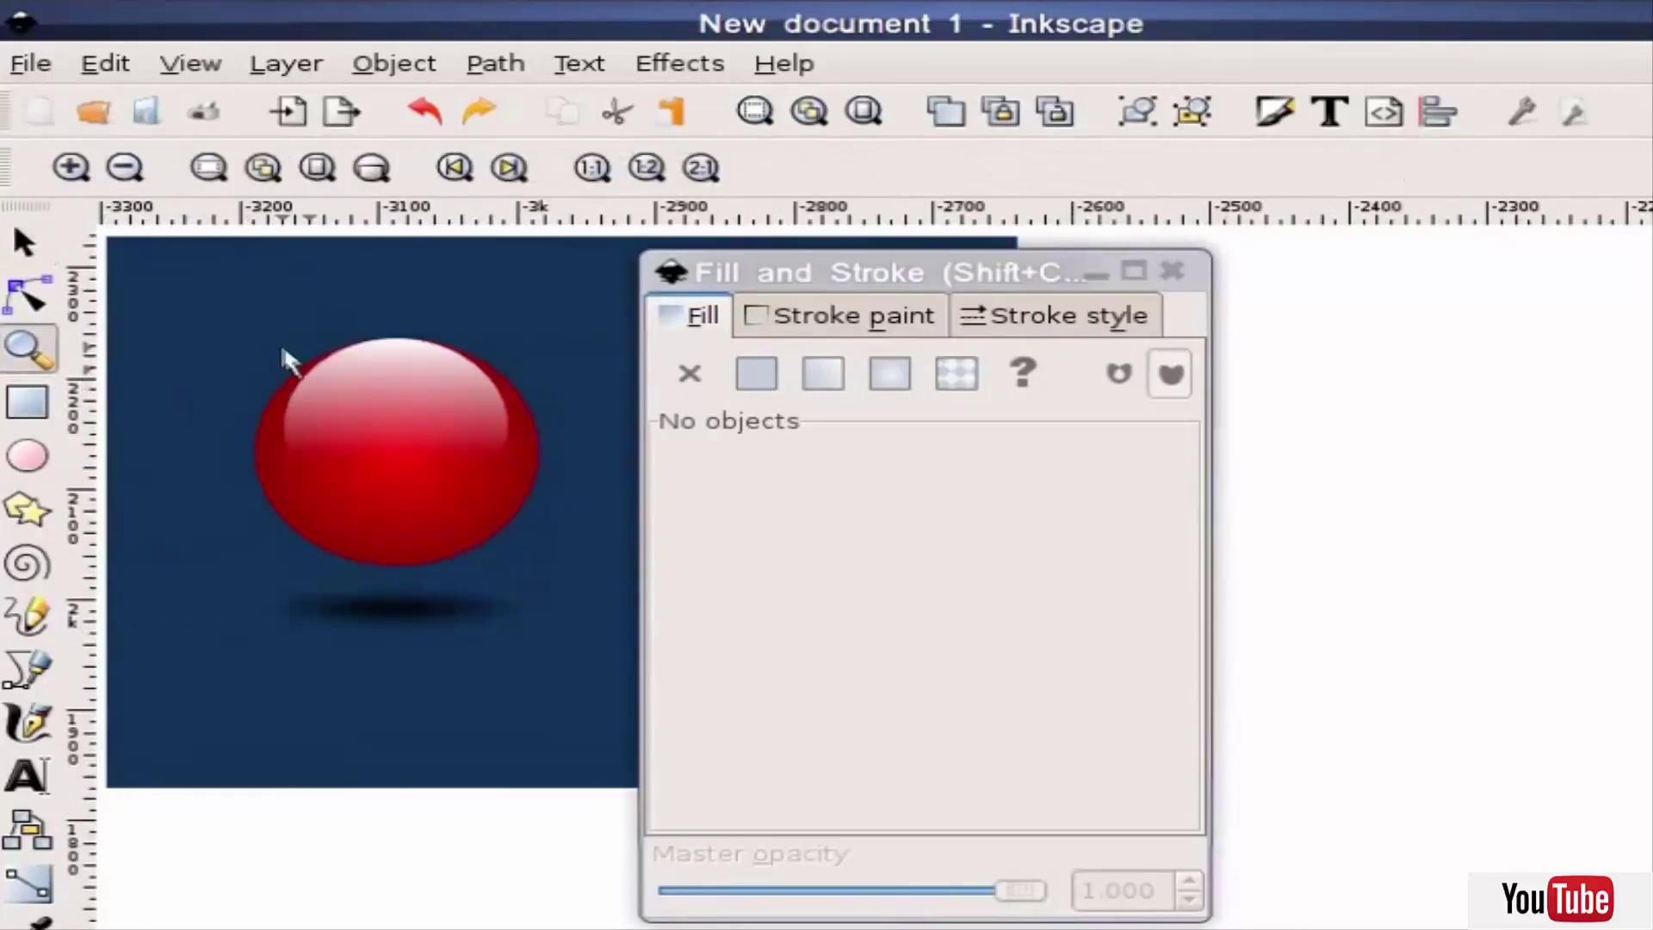
pyautogui.moveTo(268, 340); pyautogui.dragTo(386, 382)
pyautogui.moveTo(830, 284)
pyautogui.mouseDown()
pyautogui.moveTo(1317, 383)
pyautogui.moveTo(871, 302)
pyautogui.moveTo(911, 297)
pyautogui.moveTo(907, 274)
pyautogui.mouseUp()
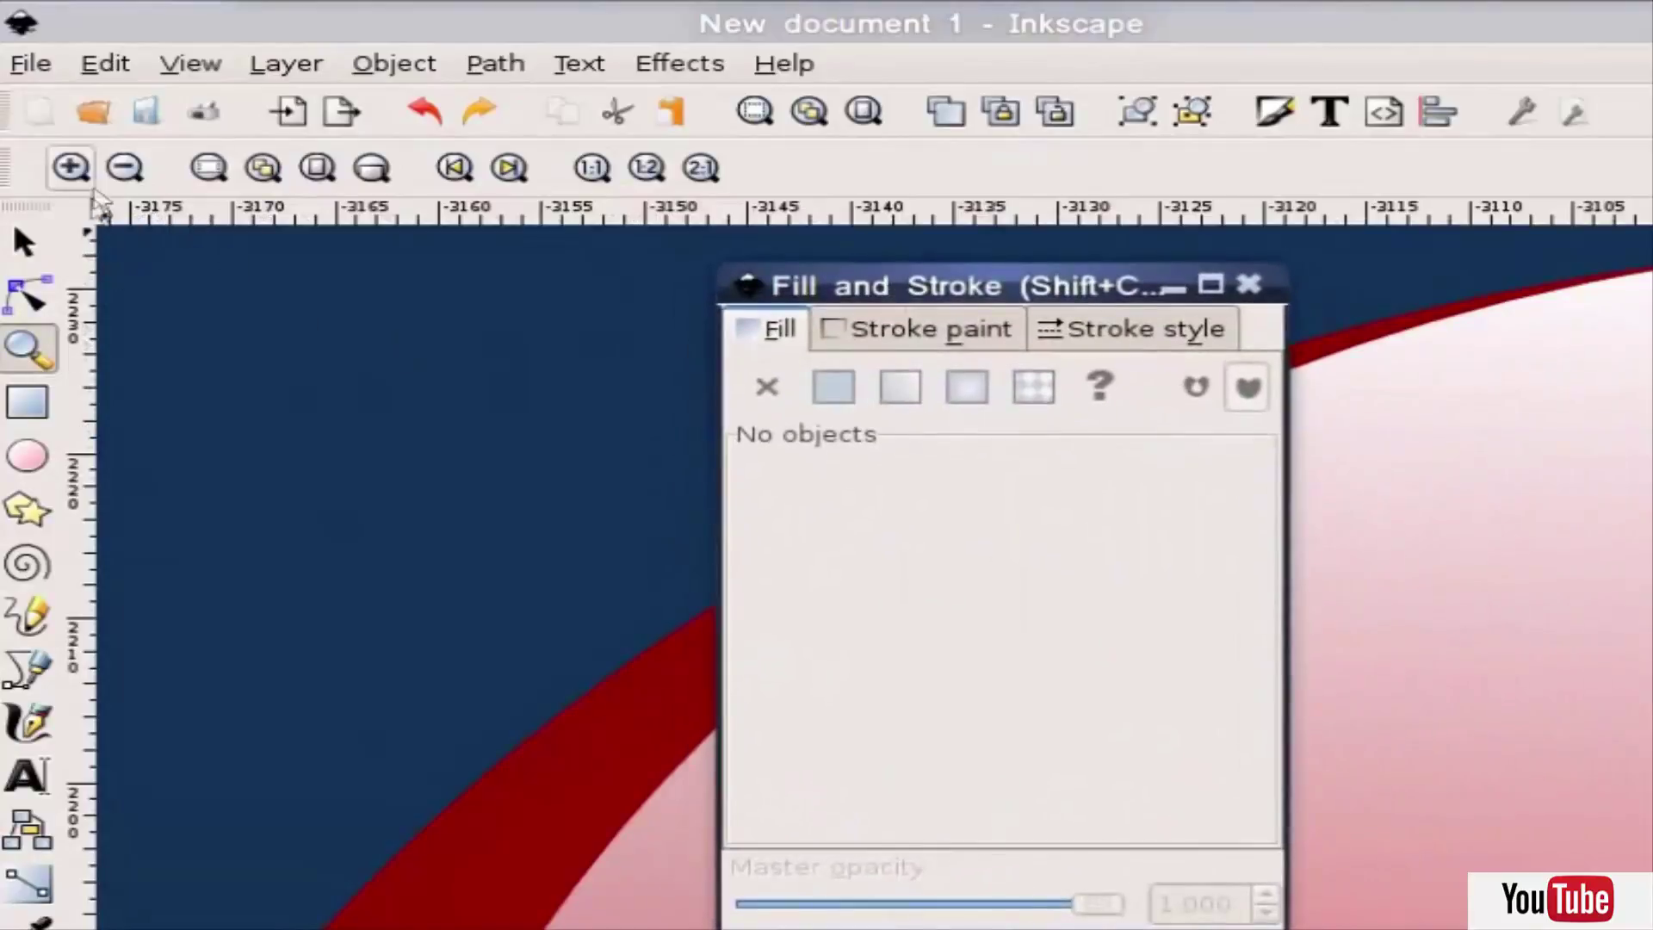
pyautogui.click(126, 169)
pyautogui.click(126, 168)
pyautogui.click(126, 168)
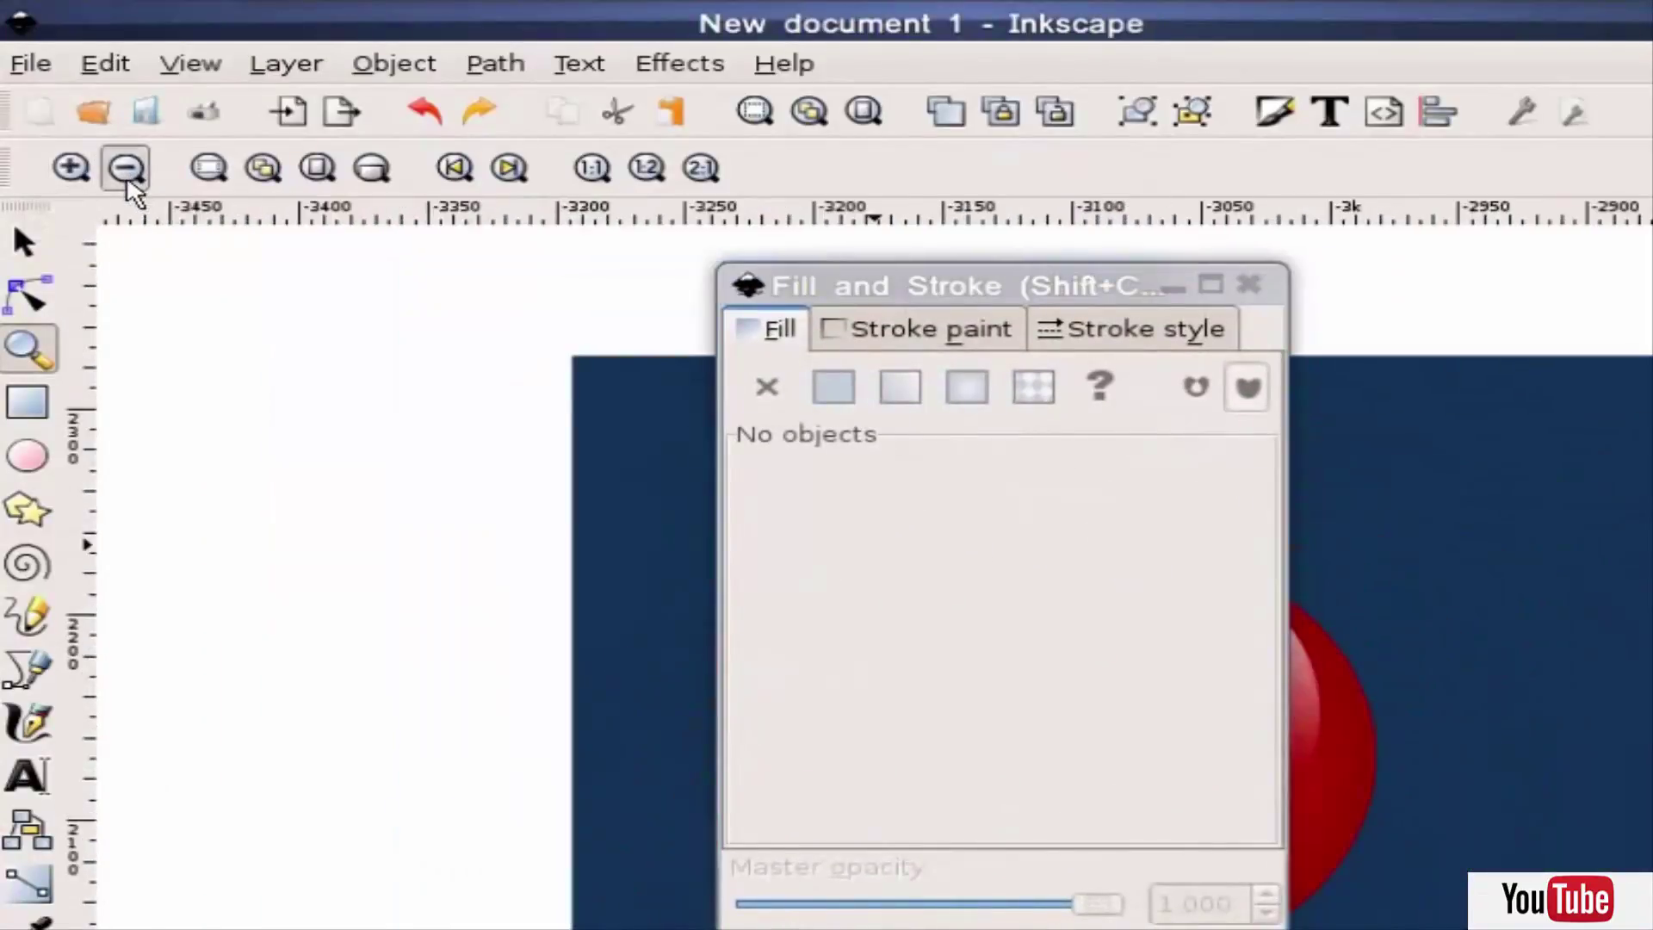
pyautogui.hscroll(10, 370, 775)
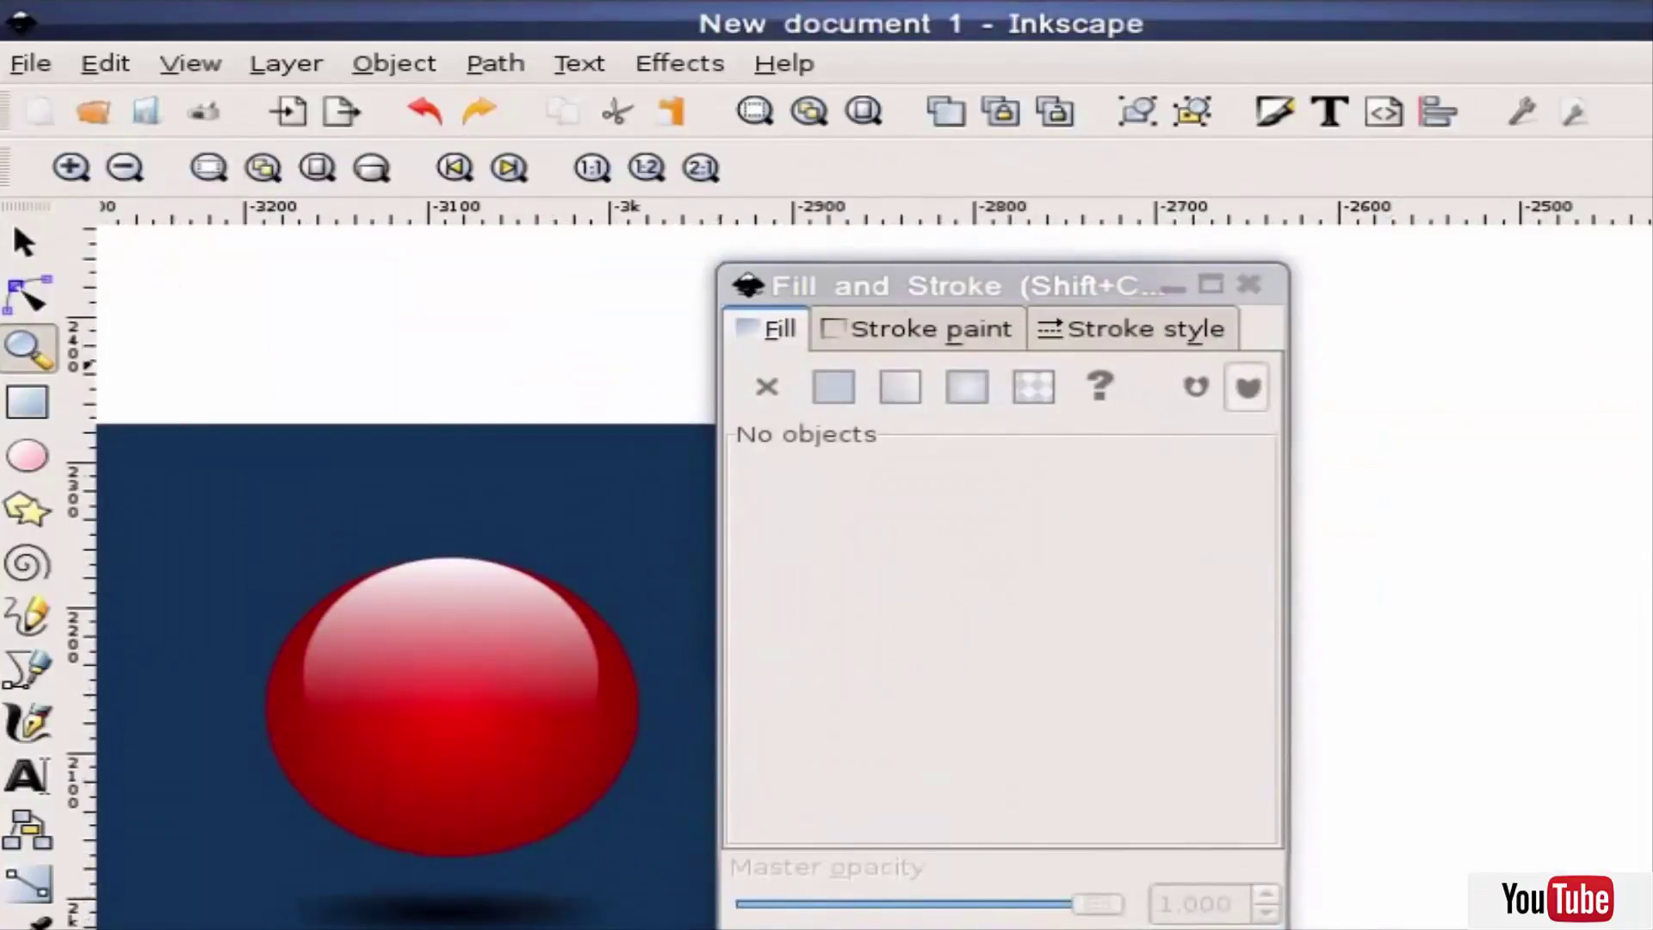
pyautogui.scroll(-4, 405, 560)
pyautogui.scroll(-2, 405, 559)
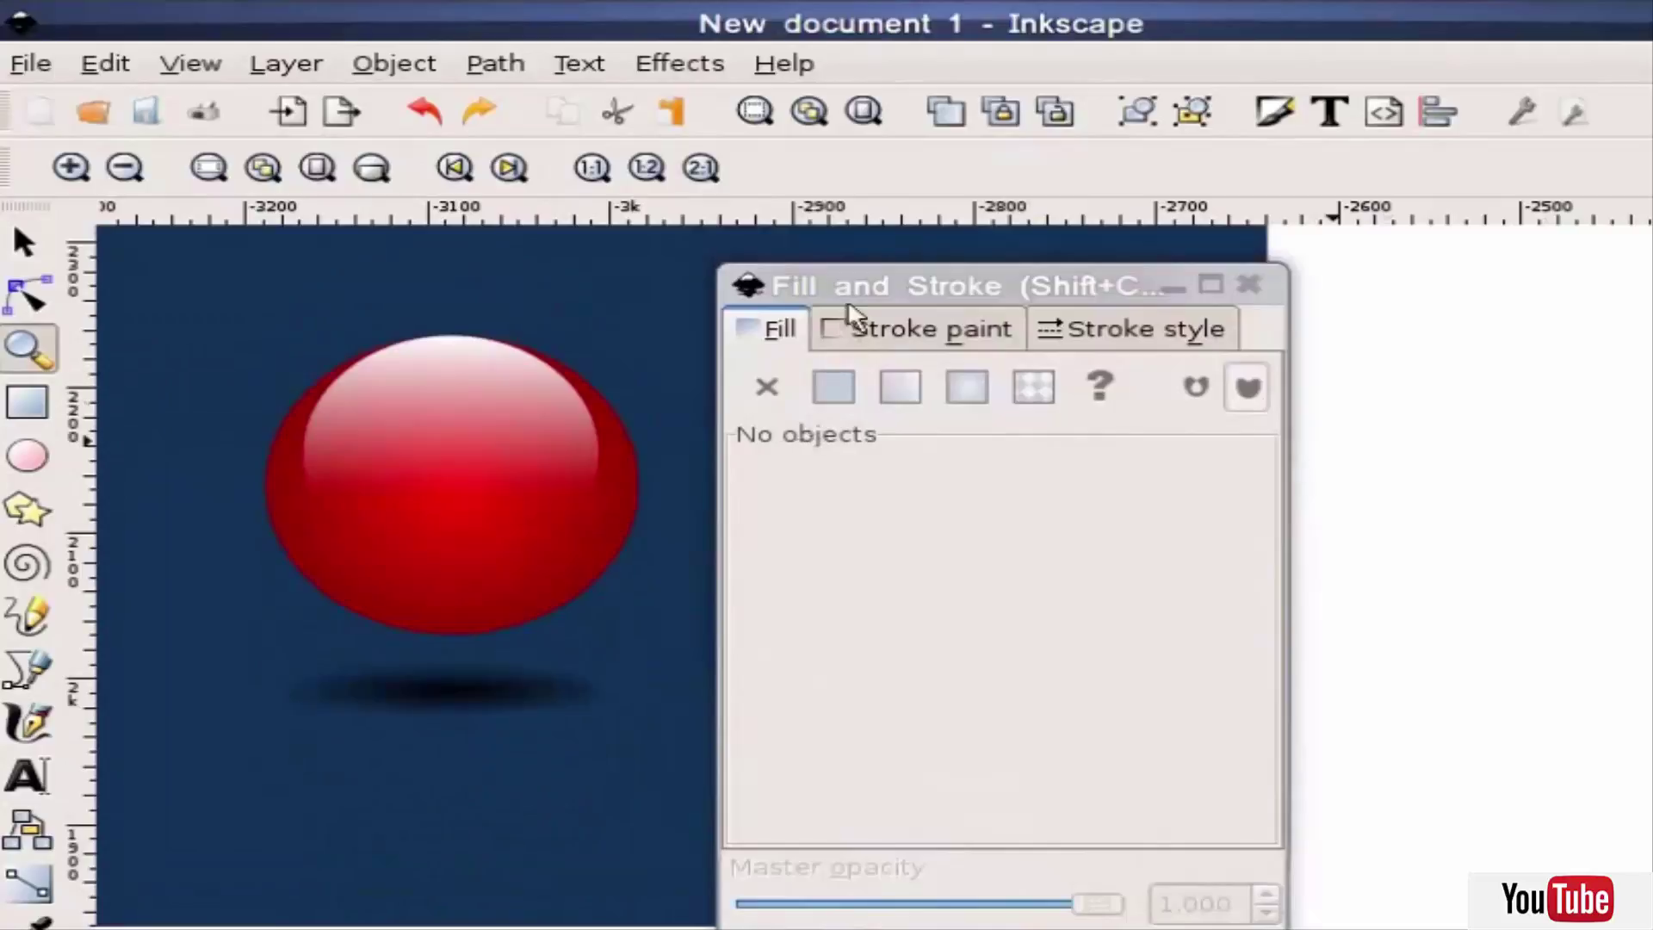
pyautogui.moveTo(820, 282); pyautogui.dragTo(742, 273)
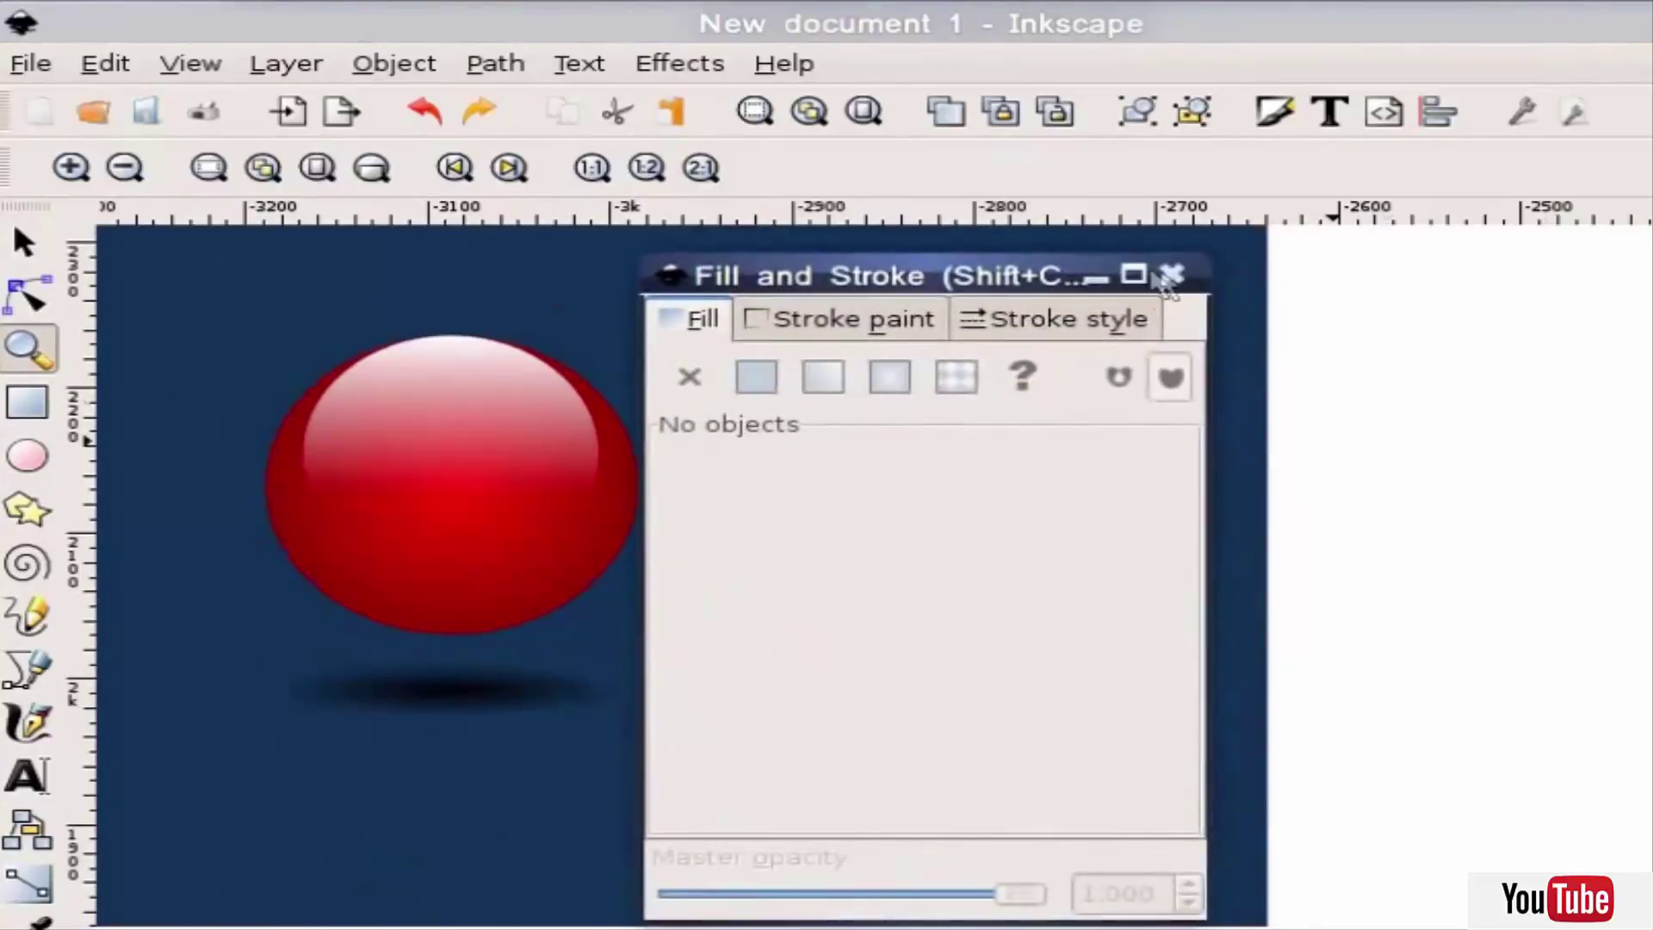
# Close the Fill and Stroke dialog to reveal the finished ball and shadow.
pyautogui.click(1173, 275)
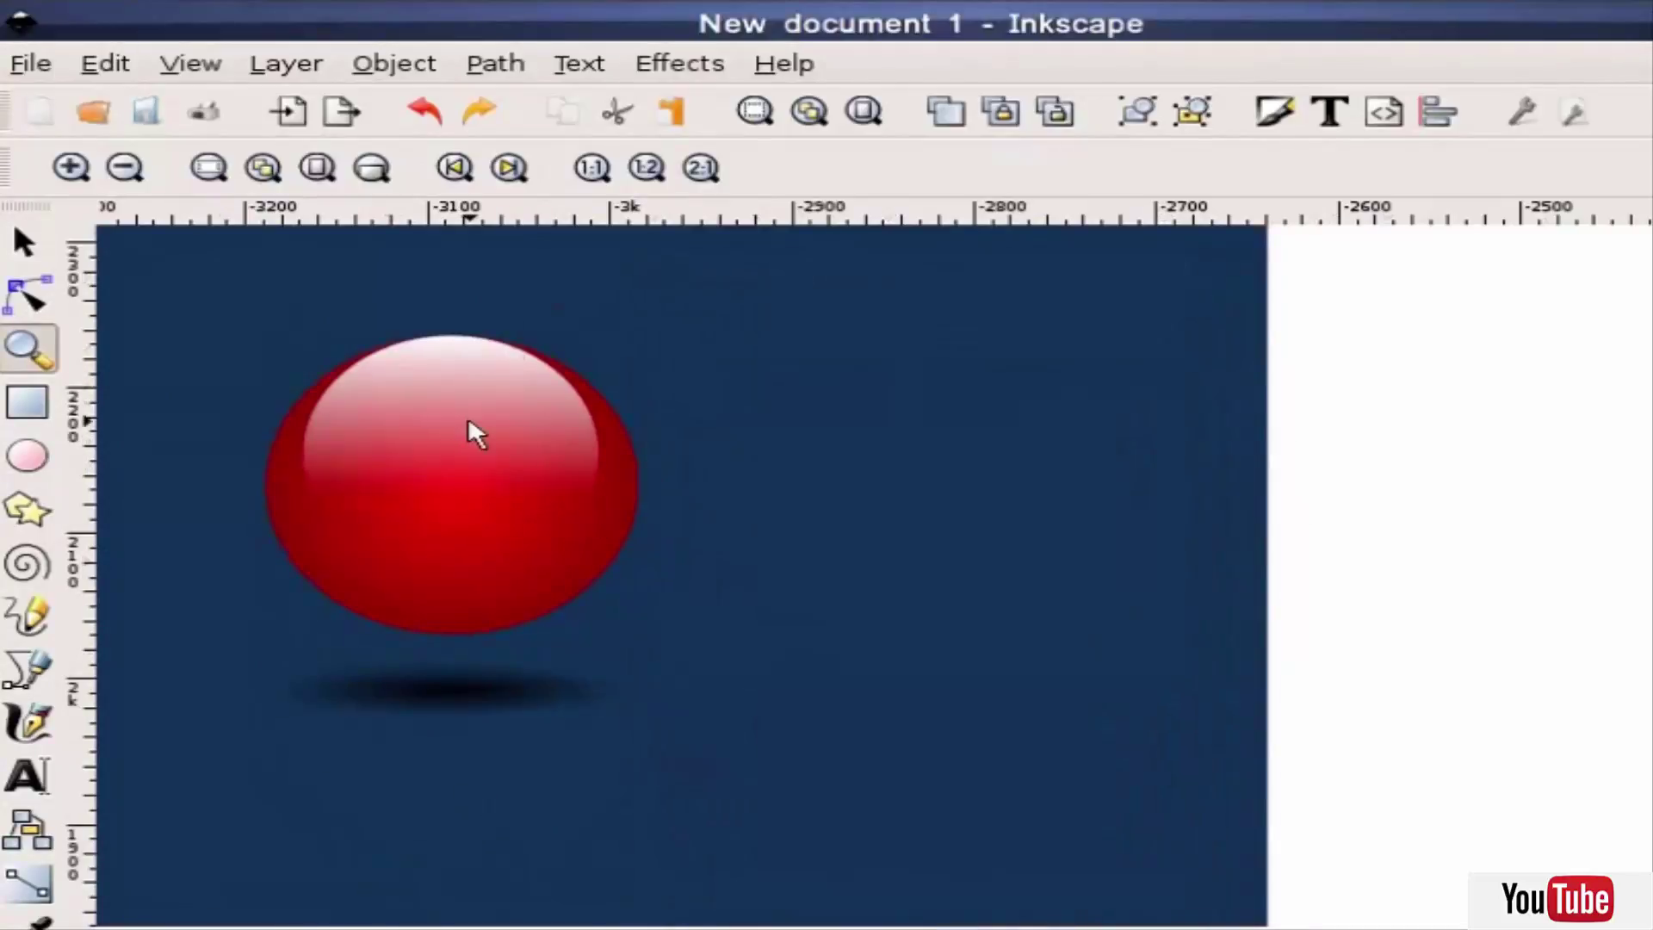